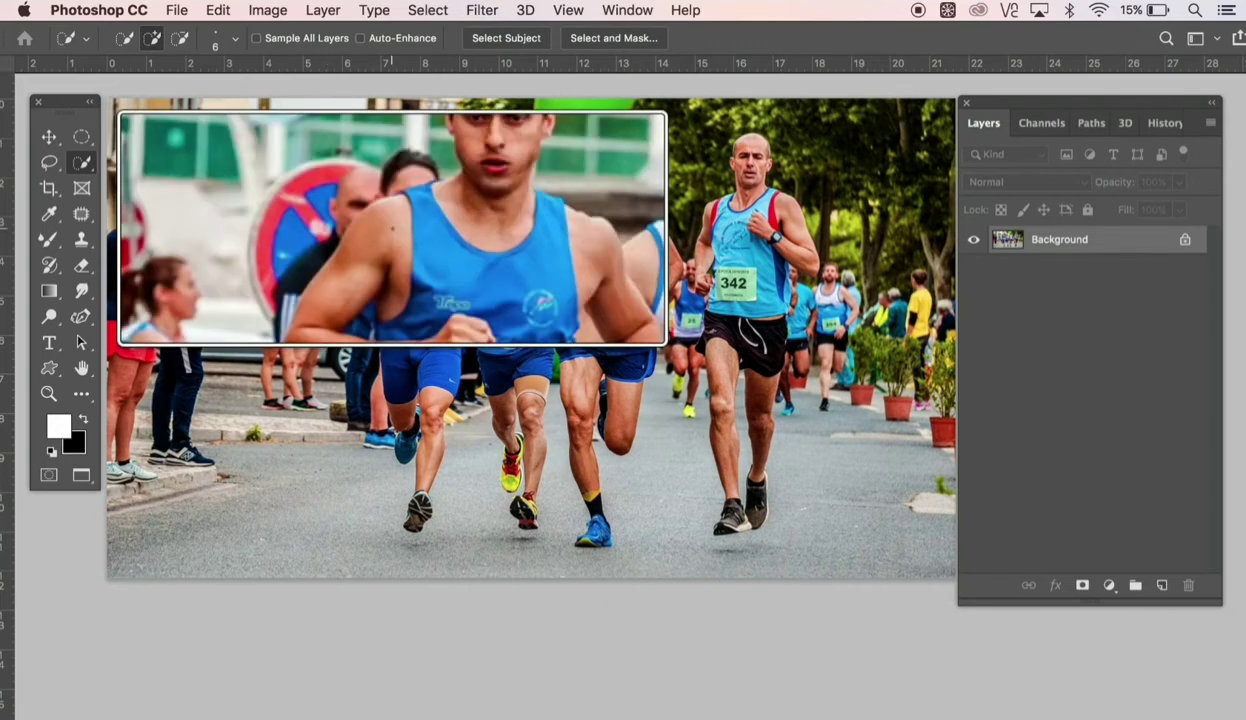
- Check the photo's image size and resolution, closing the dialog without changes
{"action": "left_click", "coordinate": [268, 10]}
{"action": "left_click", "coordinate": [316, 168]}
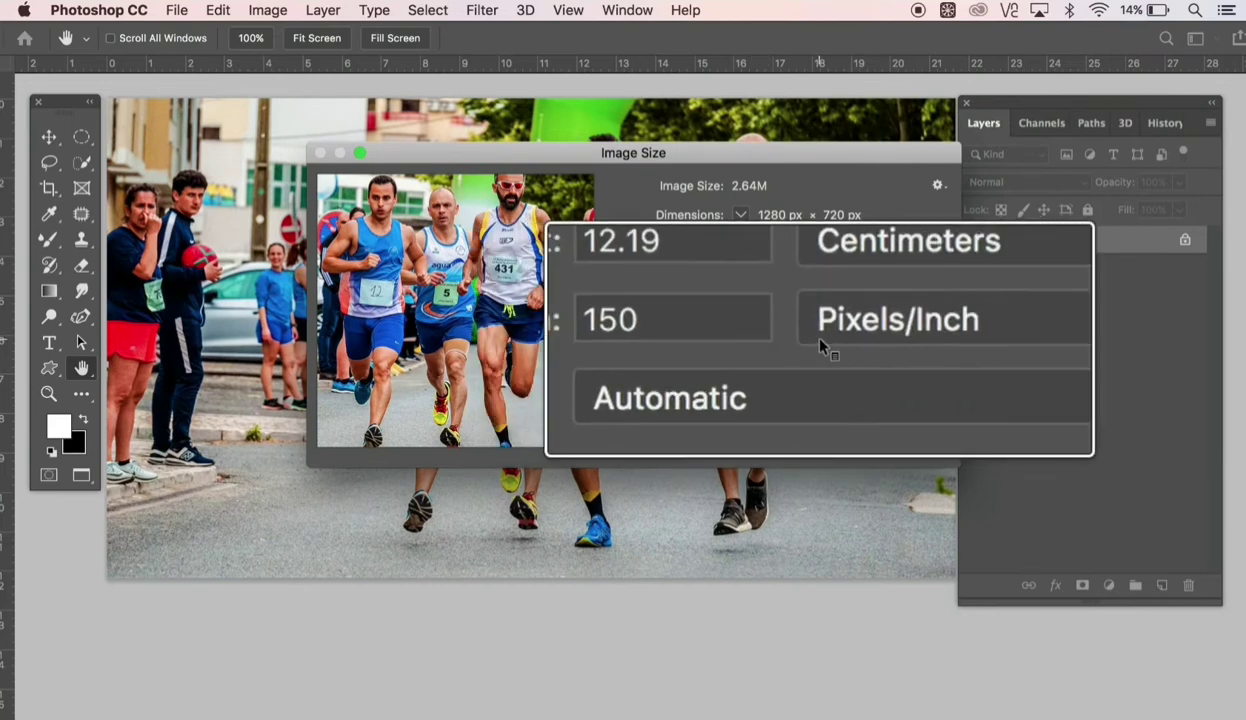
{"action": "left_click", "coordinate": [871, 434]}
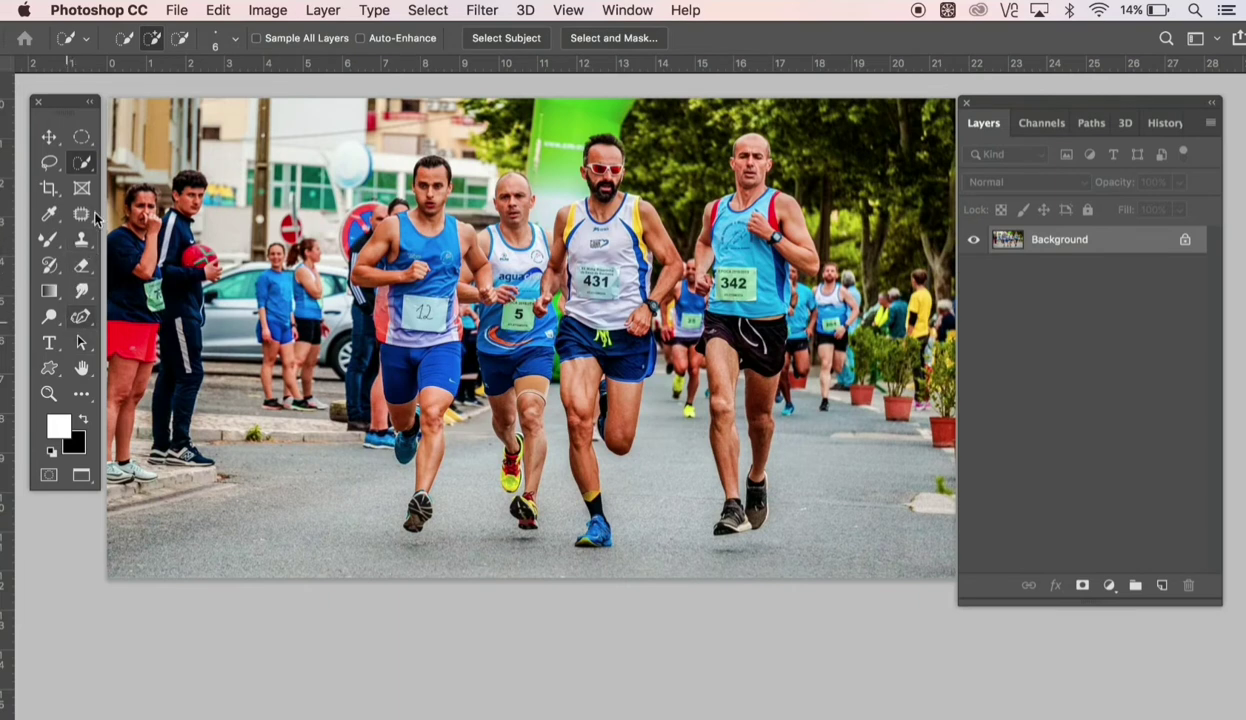
- Select the Pen Tool from the pen flyout for anchor-by-anchor path drawing
{"action": "left_click_drag", "start_coordinate": [83, 163], "coordinate": [166, 173]}
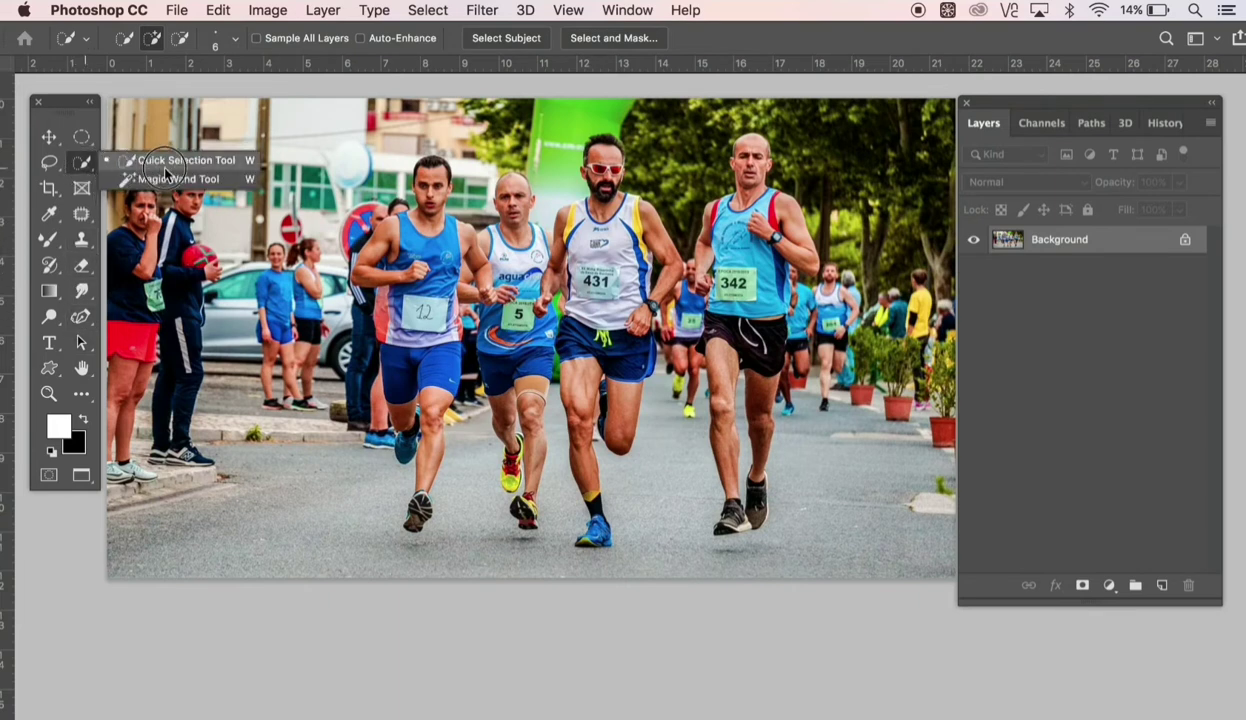
{"action": "left_click", "coordinate": [84, 325]}
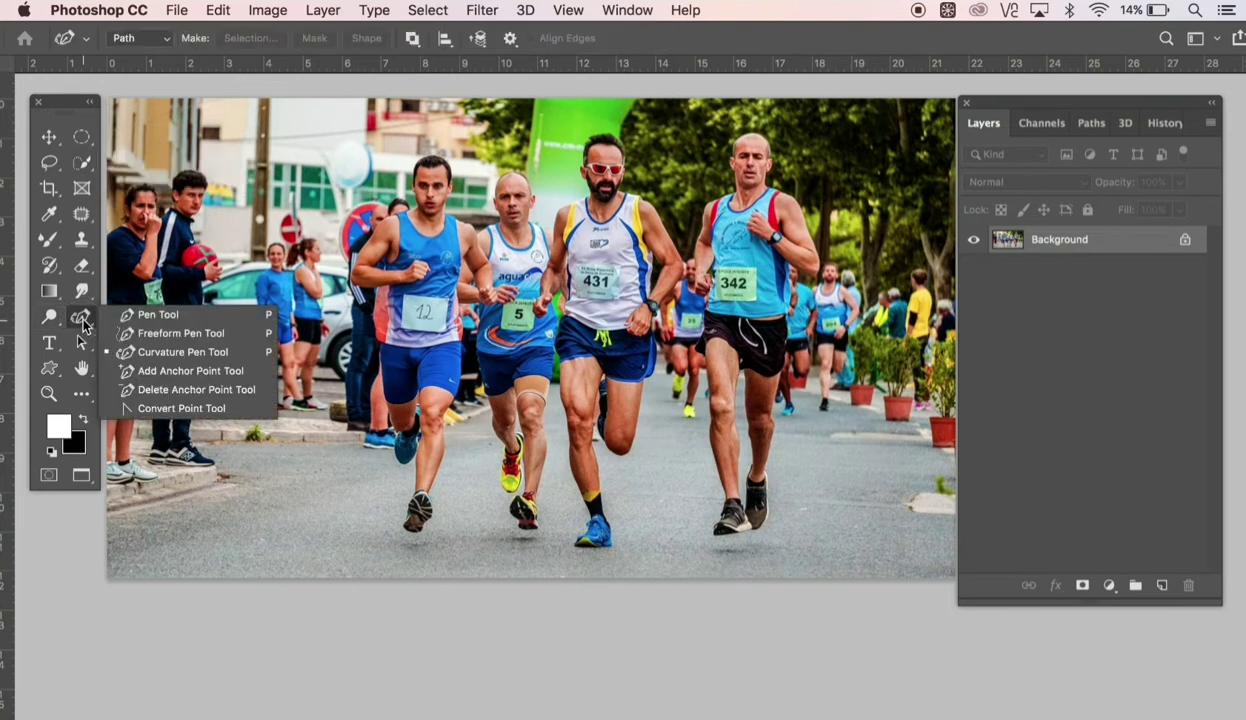
{"action": "left_click", "coordinate": [84, 325]}
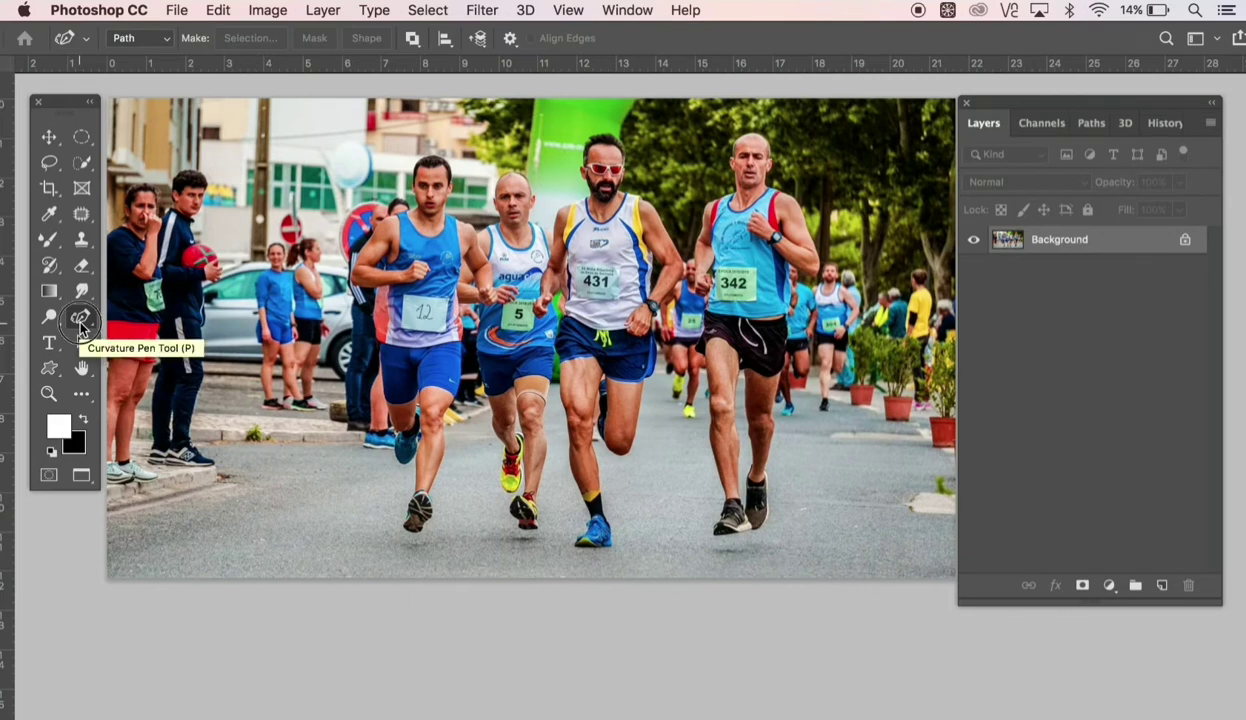
{"action": "left_click", "coordinate": [81, 328]}
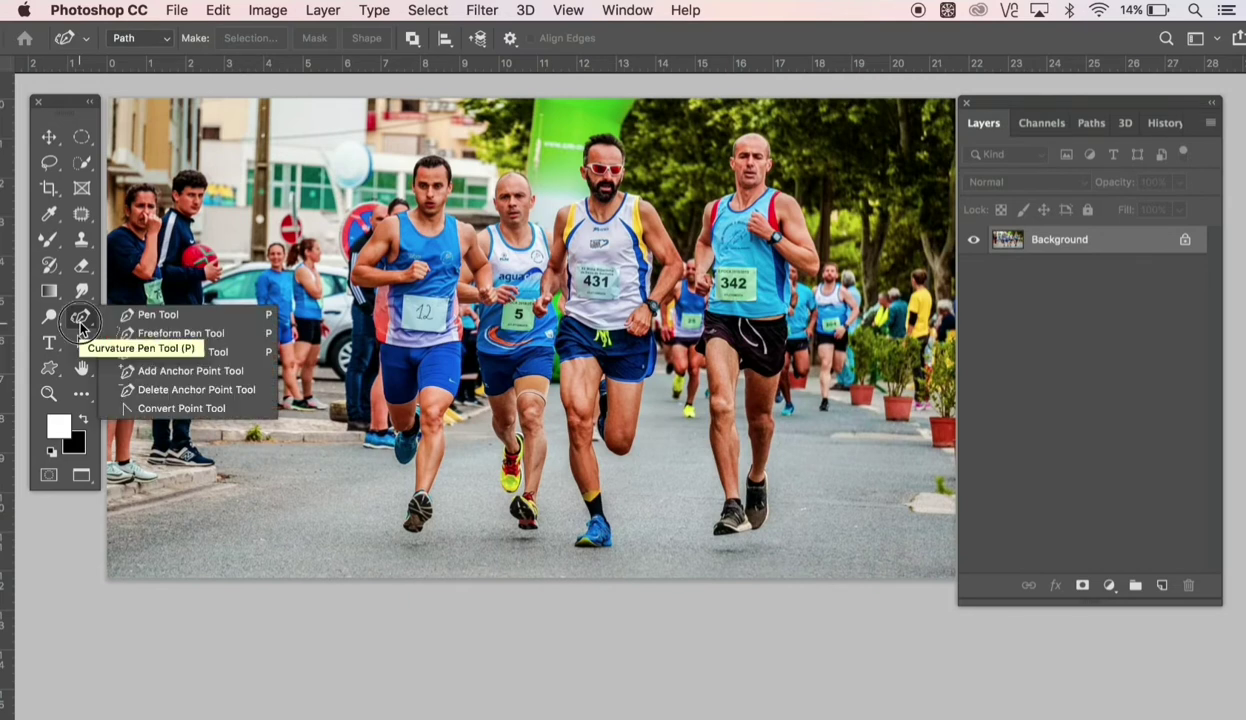
{"action": "left_click", "coordinate": [140, 317]}
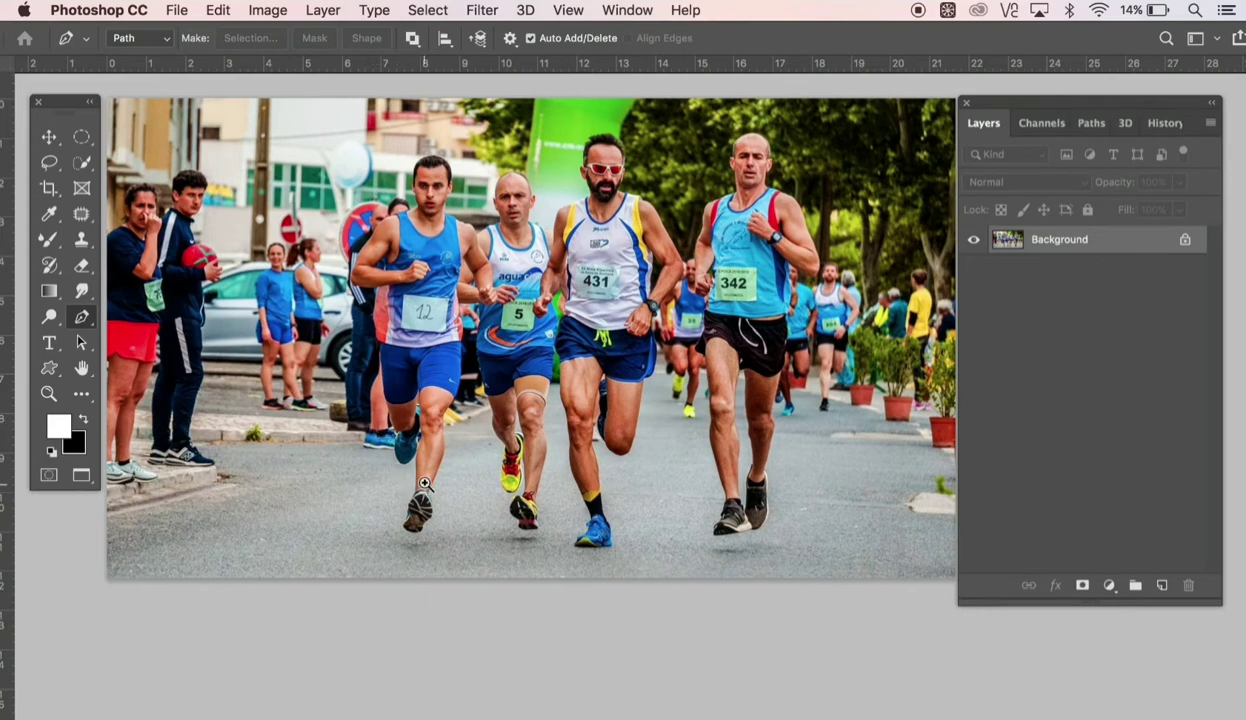
- Zoom in on the feet and place the first anchors along runner 12's shoe heel and edge
{"action": "scroll", "coordinate": [420, 505], "scroll_direction": "up", "scroll_amount": 2}
{"action": "scroll", "coordinate": [400, 530], "scroll_direction": "up", "scroll_amount": 2}
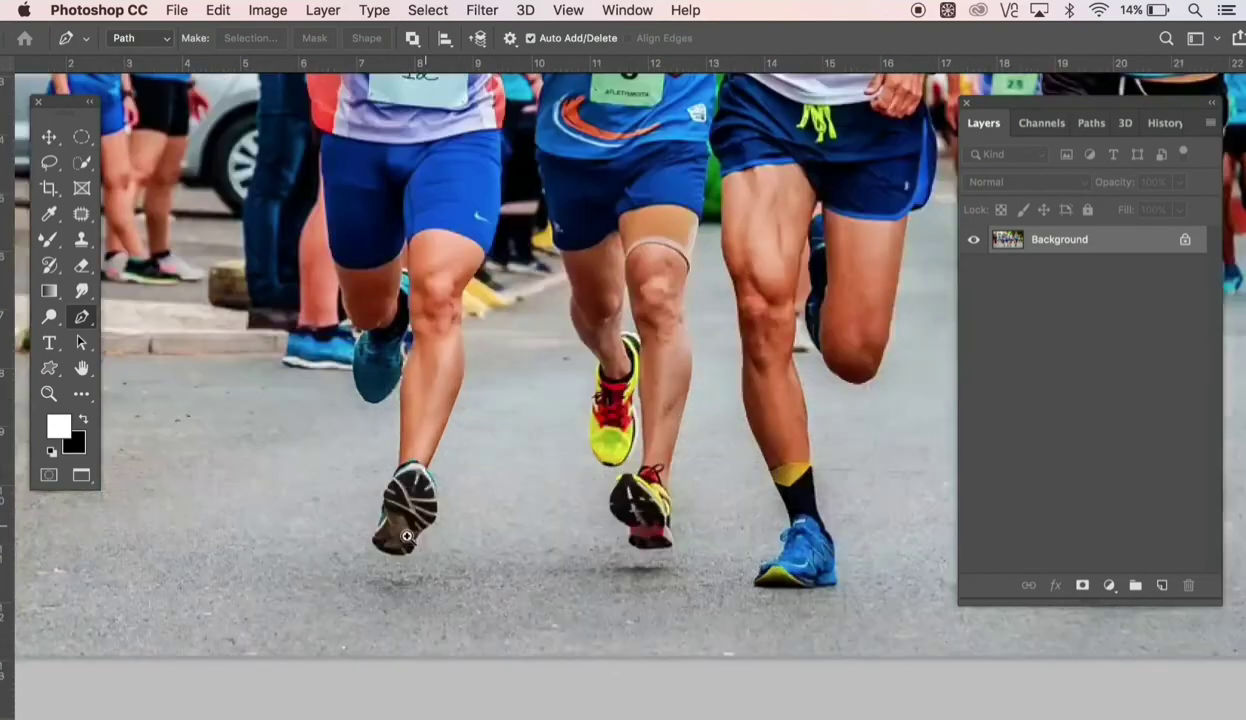
{"action": "scroll", "coordinate": [397, 533], "scroll_direction": "up", "scroll_amount": 1}
{"action": "scroll", "coordinate": [390, 530], "scroll_direction": "up", "scroll_amount": 1}
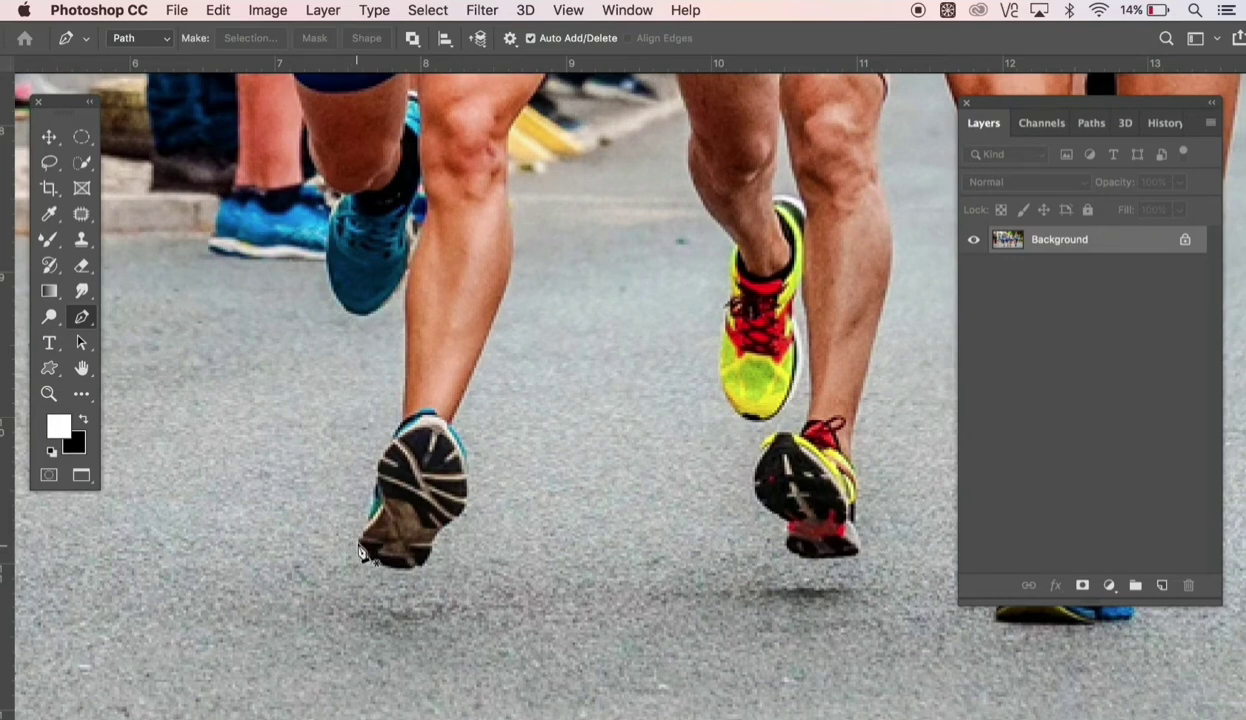
{"action": "left_click", "coordinate": [359, 544]}
{"action": "left_click", "coordinate": [368, 507]}
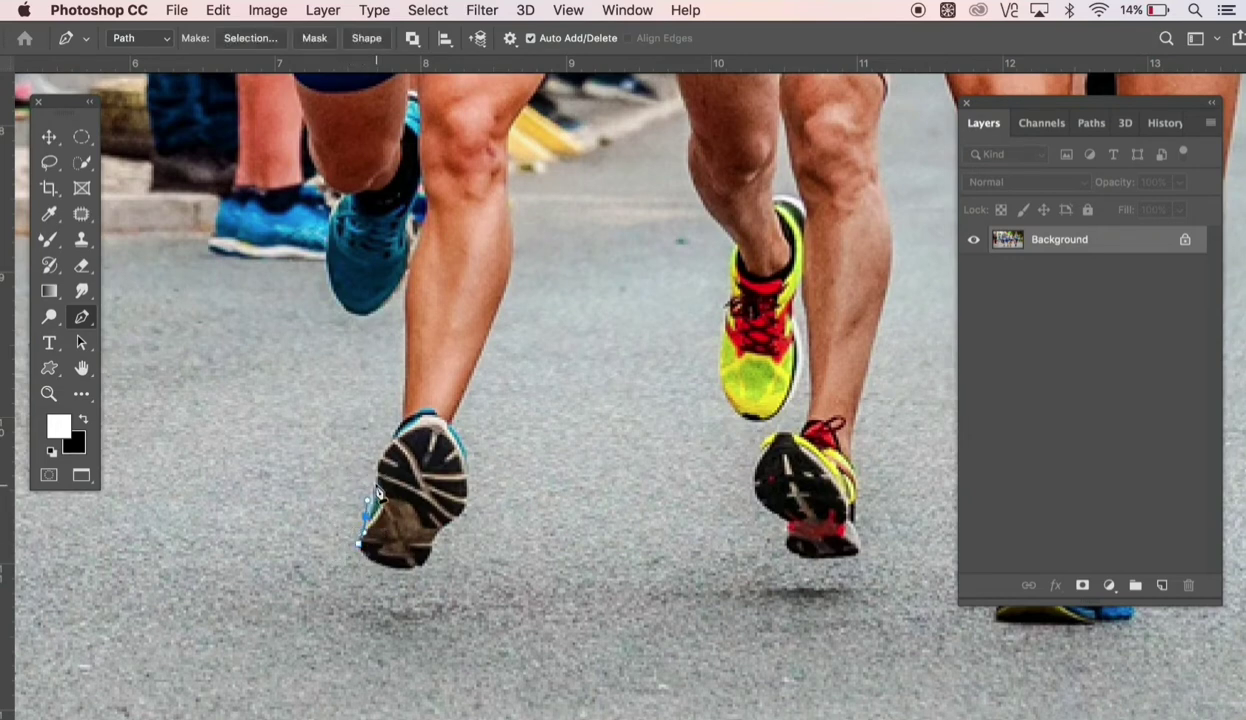
{"action": "left_click", "coordinate": [376, 461]}
{"action": "left_click", "coordinate": [392, 435]}
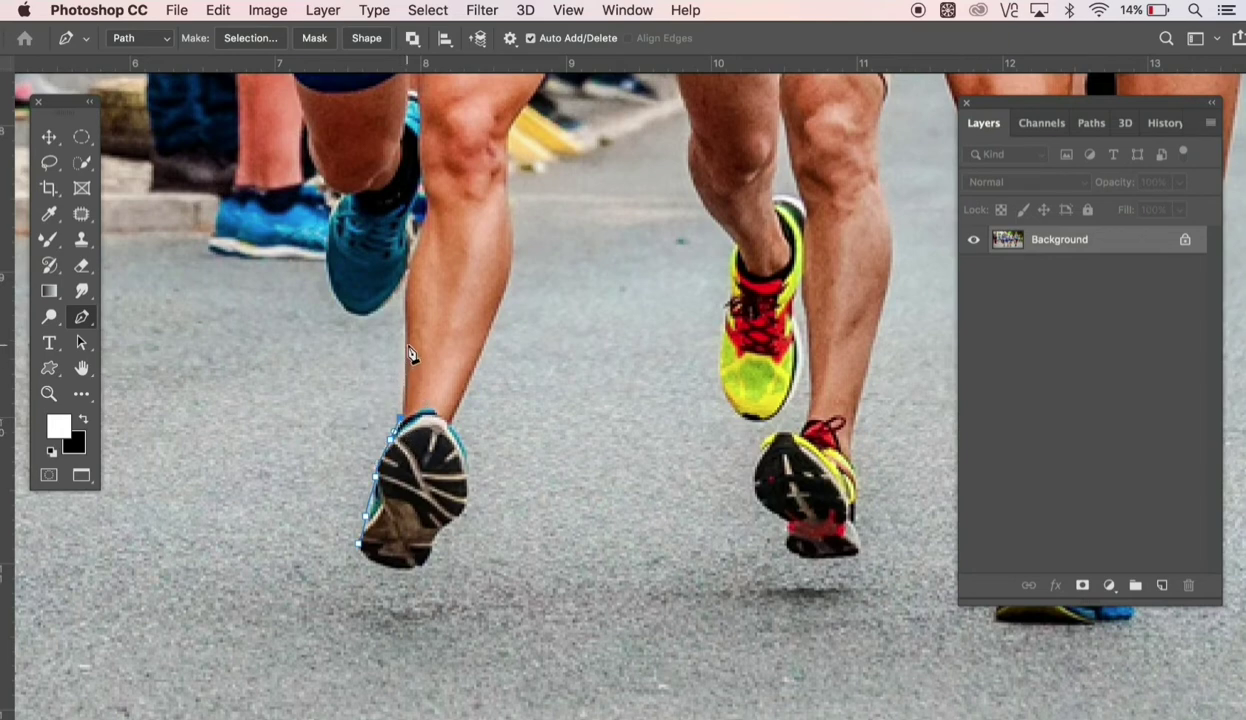
- Add curved anchors up the calf edge of runner 12
{"action": "left_click_drag", "start_coordinate": [409, 371], "coordinate": [408, 316]}
{"action": "left_click_drag", "start_coordinate": [400, 271], "coordinate": [400, 284]}
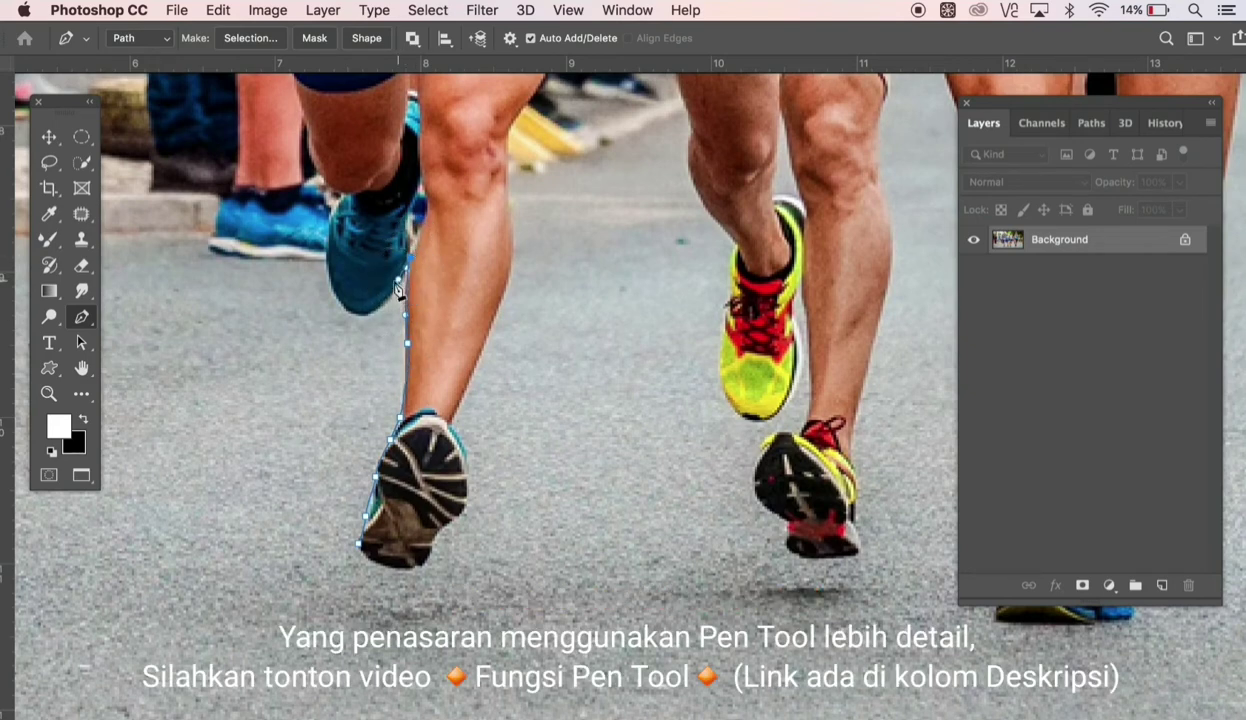
{"action": "scroll", "coordinate": [380, 290], "scroll_direction": "up", "scroll_amount": 1}
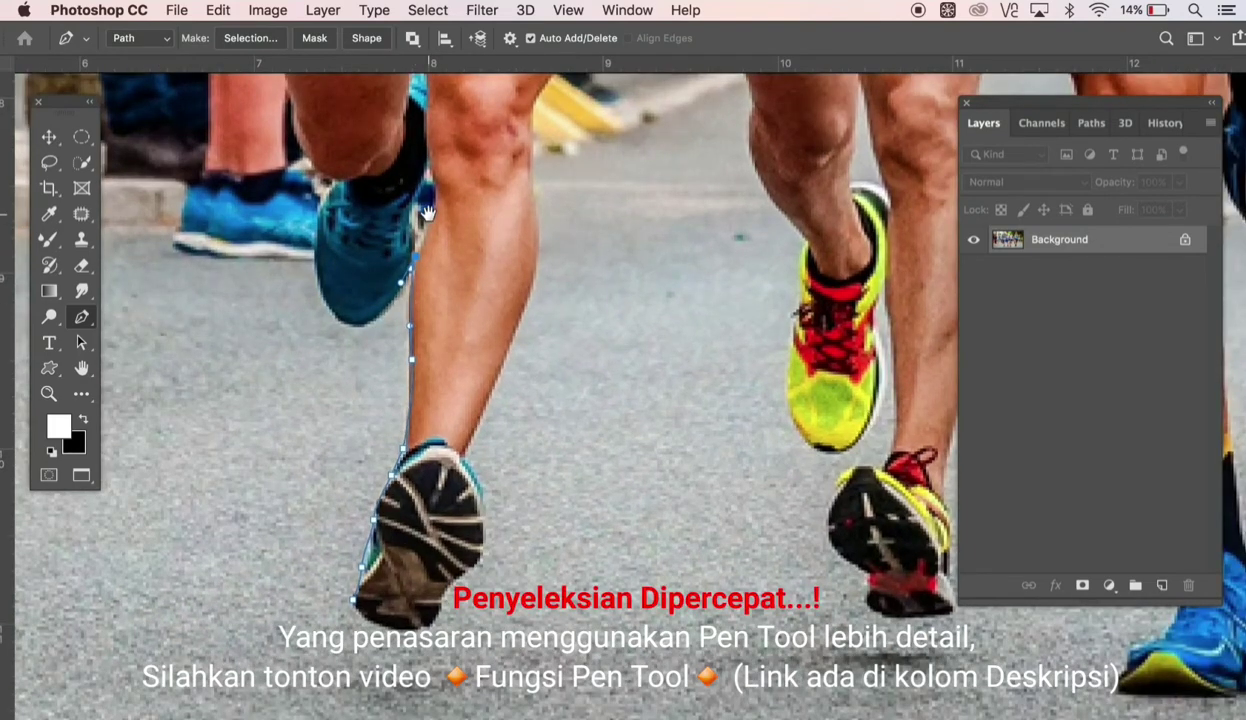
{"action": "scroll", "coordinate": [424, 210], "scroll_direction": "up", "scroll_amount": 1}
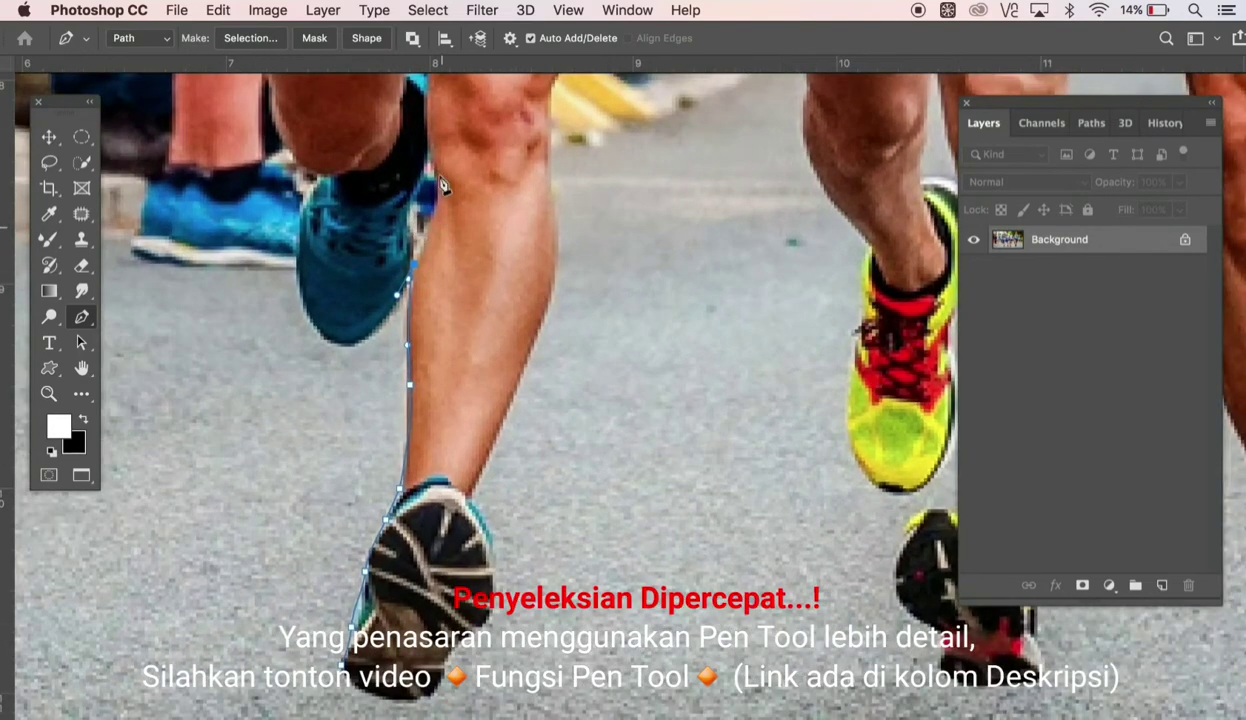
- Trace the leg edge and around the teal shoe's toe, removing a misplaced anchor
{"action": "left_click", "coordinate": [430, 165]}
{"action": "left_click_drag", "start_coordinate": [430, 165], "coordinate": [415, 120]}
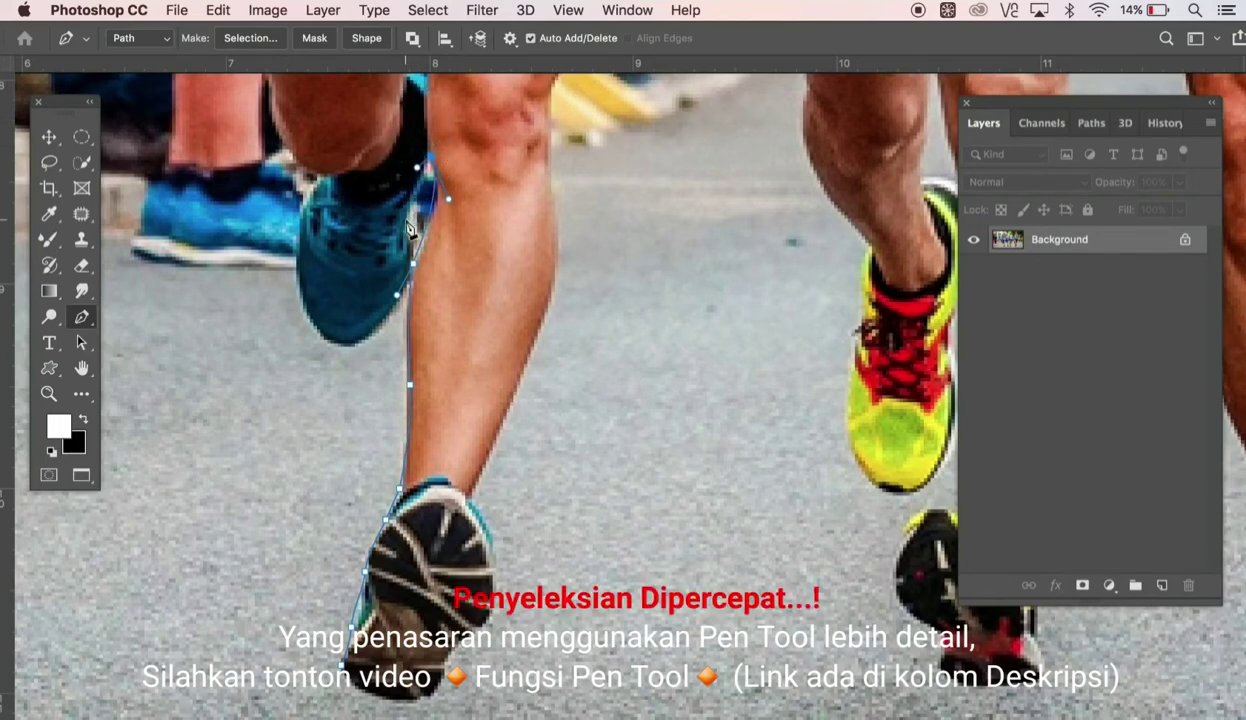
{"action": "left_click_drag", "start_coordinate": [404, 215], "coordinate": [410, 240]}
{"action": "left_click", "coordinate": [413, 264]}
{"action": "left_click", "coordinate": [376, 334]}
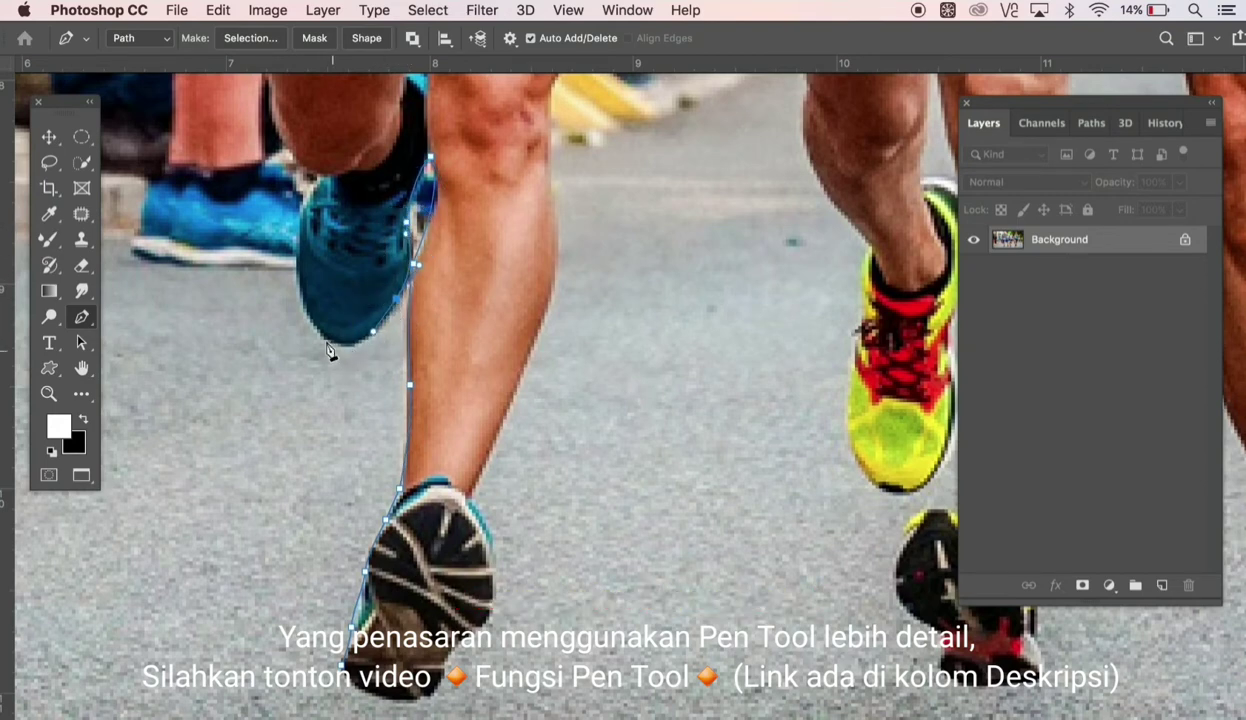
{"action": "left_click_drag", "start_coordinate": [323, 337], "coordinate": [295, 316]}
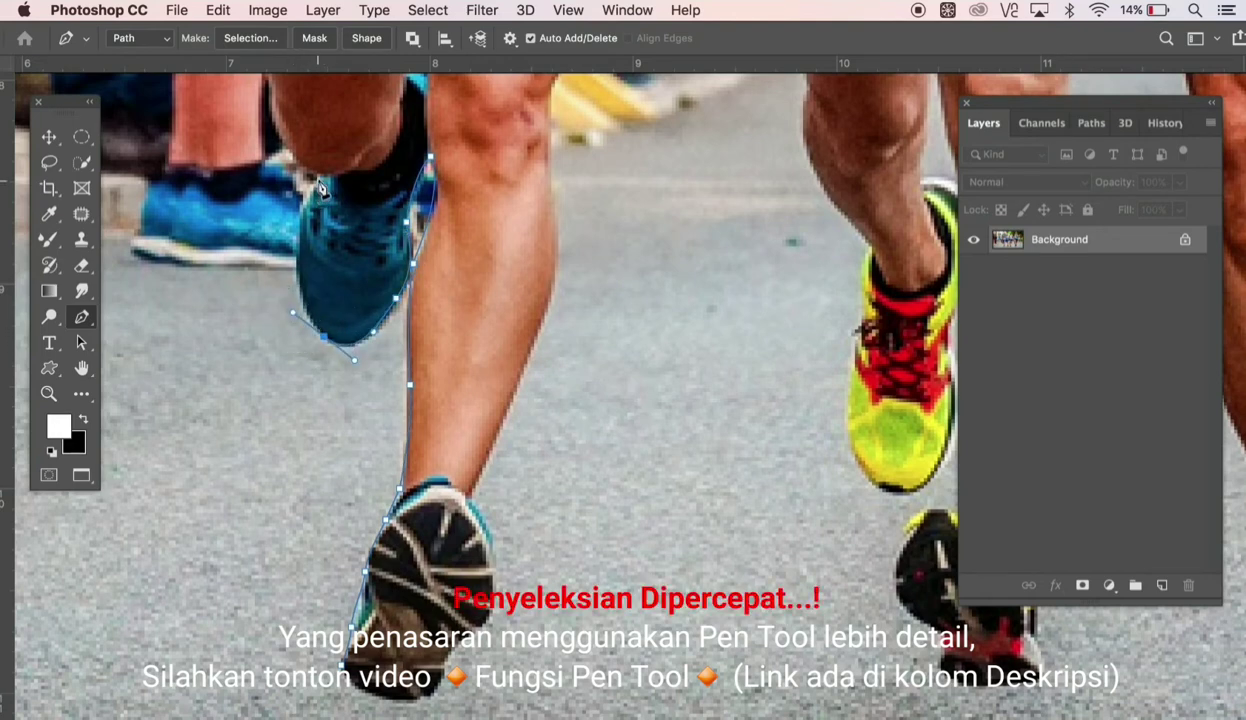
{"action": "left_click", "coordinate": [334, 161]}
{"action": "left_click", "coordinate": [349, 123]}
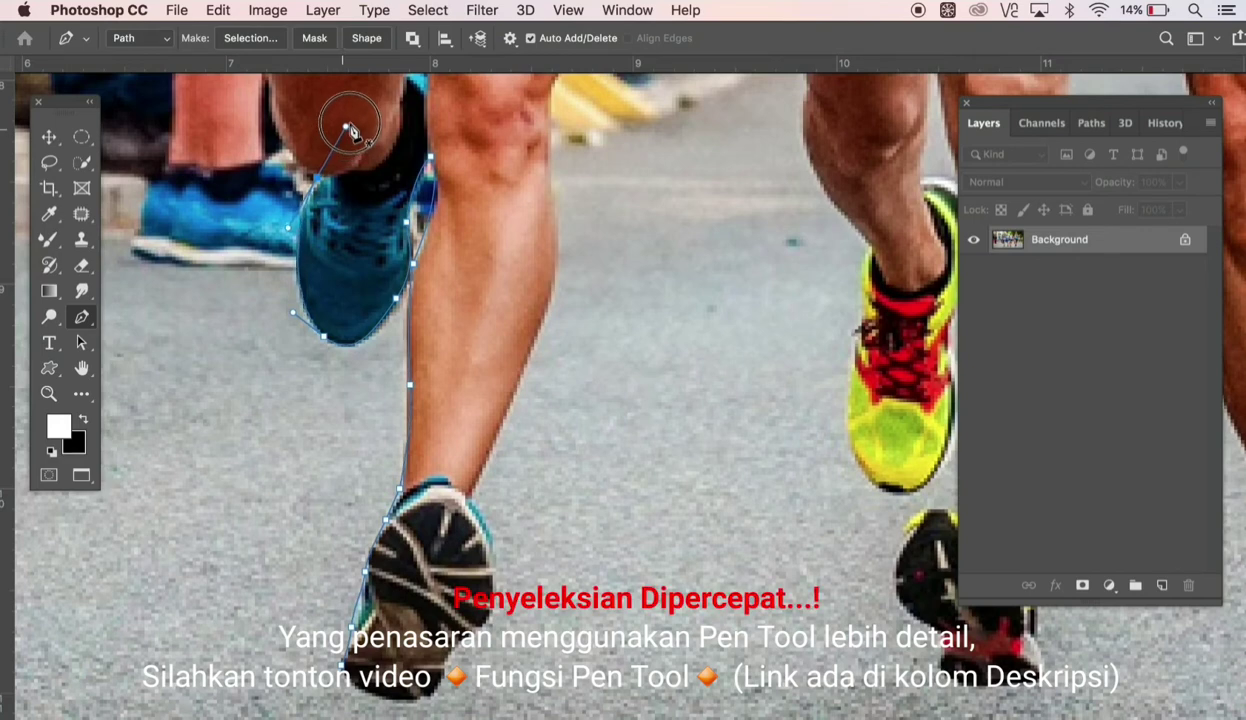
{"action": "left_click", "coordinate": [328, 131]}
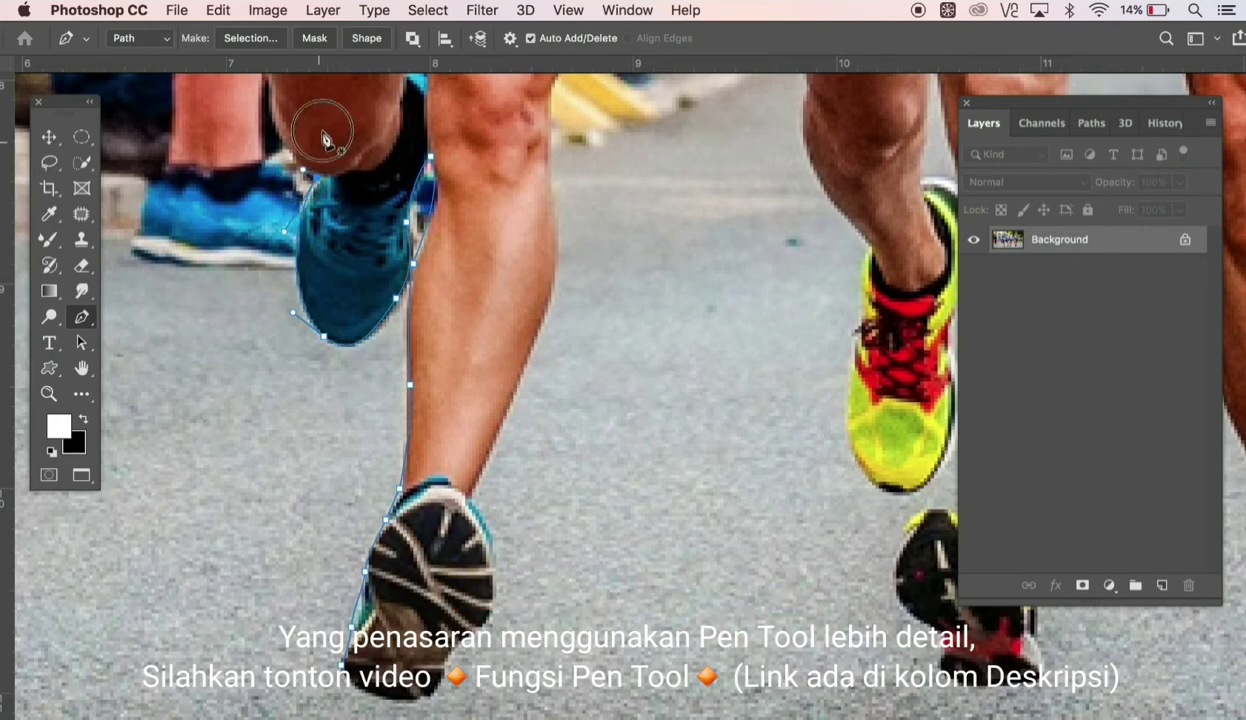
{"action": "scroll", "coordinate": [400, 410], "scroll_direction": "up", "scroll_amount": 10}
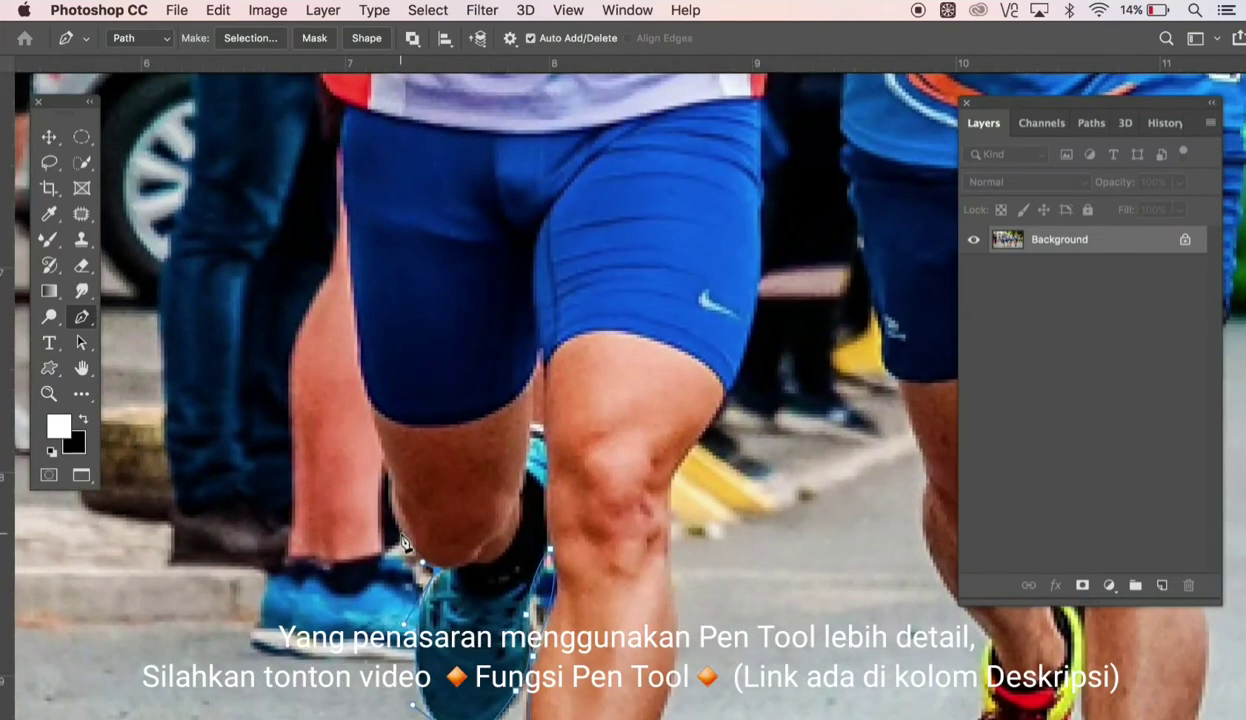
- Continue the path up the back of the thigh and the side of the shorts
{"action": "left_click", "coordinate": [388, 515]}
{"action": "left_click", "coordinate": [363, 401]}
{"action": "left_click", "coordinate": [351, 326]}
{"action": "left_click", "coordinate": [341, 196]}
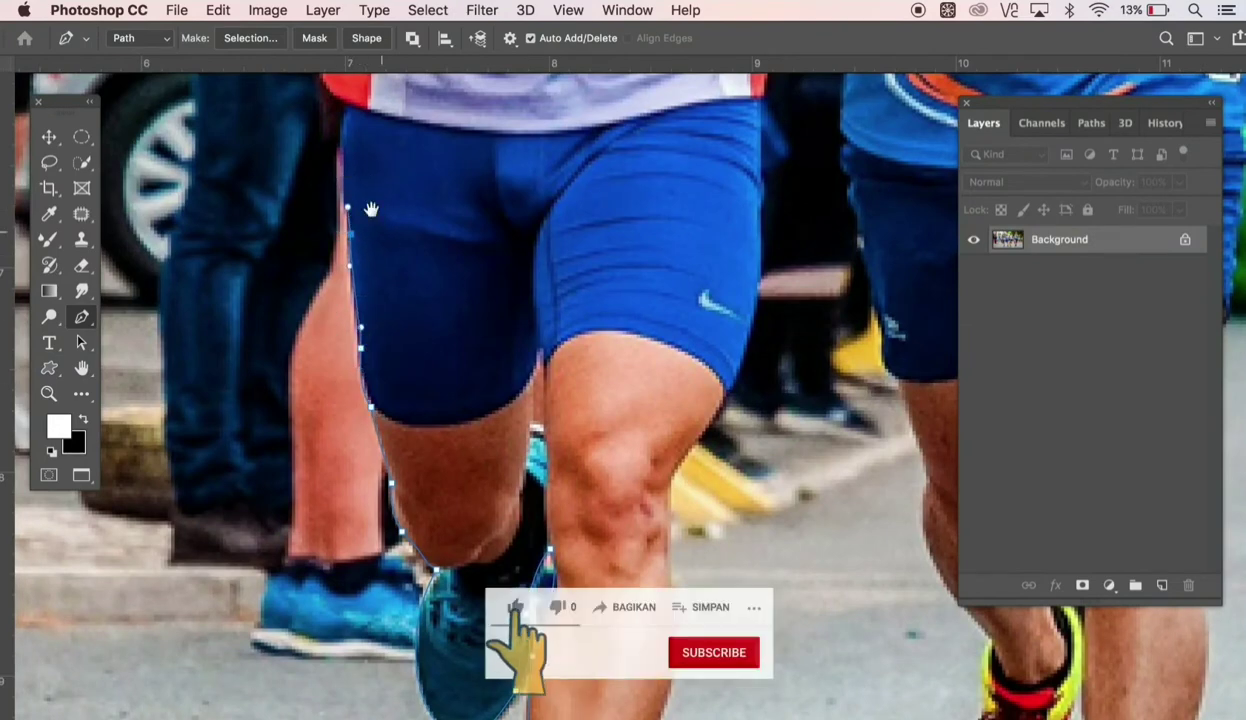
{"action": "scroll", "coordinate": [341, 196], "scroll_direction": "up", "scroll_amount": 5}
{"action": "left_click", "coordinate": [370, 365]}
{"action": "left_click", "coordinate": [381, 313]}
{"action": "left_click", "coordinate": [340, 235]}
{"action": "scroll", "coordinate": [340, 235], "scroll_direction": "up", "scroll_amount": 5}
- Trace along the vest side and around the runner's arm up toward the shoulder
{"action": "left_click", "coordinate": [368, 467]}
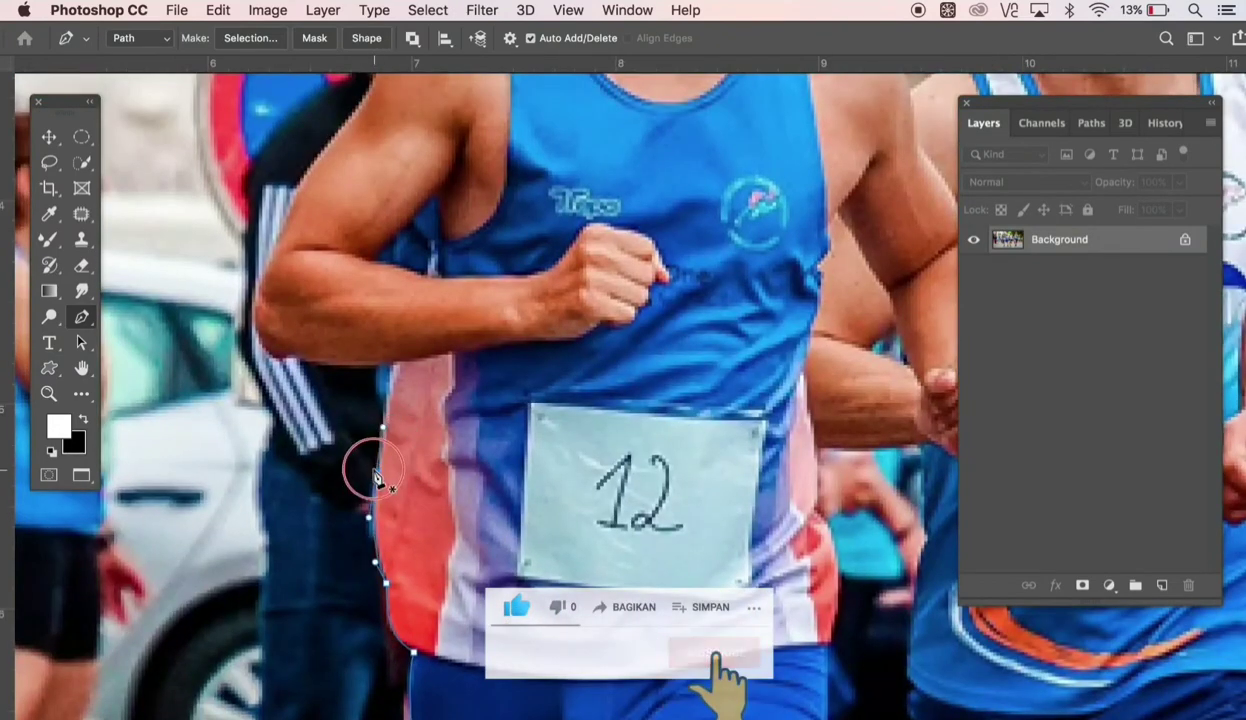
{"action": "left_click", "coordinate": [300, 368]}
{"action": "left_click", "coordinate": [253, 313]}
{"action": "left_click", "coordinate": [289, 210]}
{"action": "scroll", "coordinate": [350, 300], "scroll_direction": "up", "scroll_amount": 5}
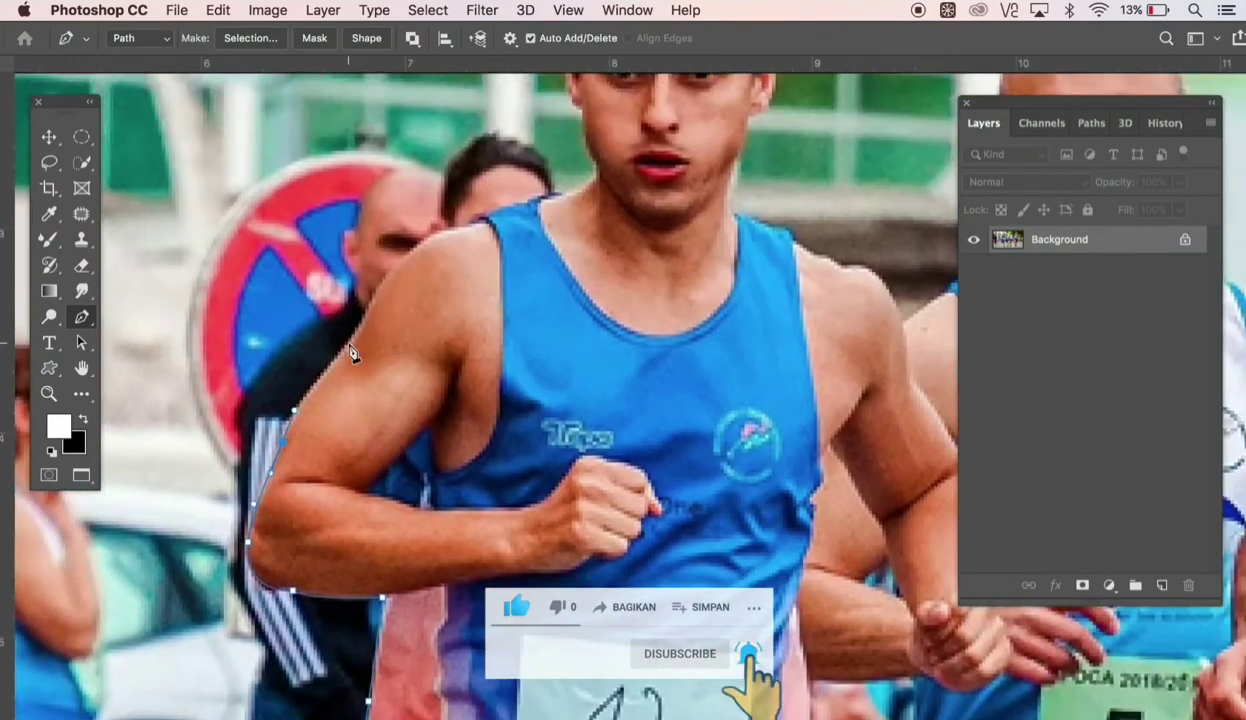
{"action": "left_click", "coordinate": [347, 345]}
{"action": "left_click", "coordinate": [510, 215]}
- Anchor the path up the neck, jaw and side of the face to the hairline
{"action": "left_click", "coordinate": [562, 188]}
{"action": "left_click", "coordinate": [598, 173]}
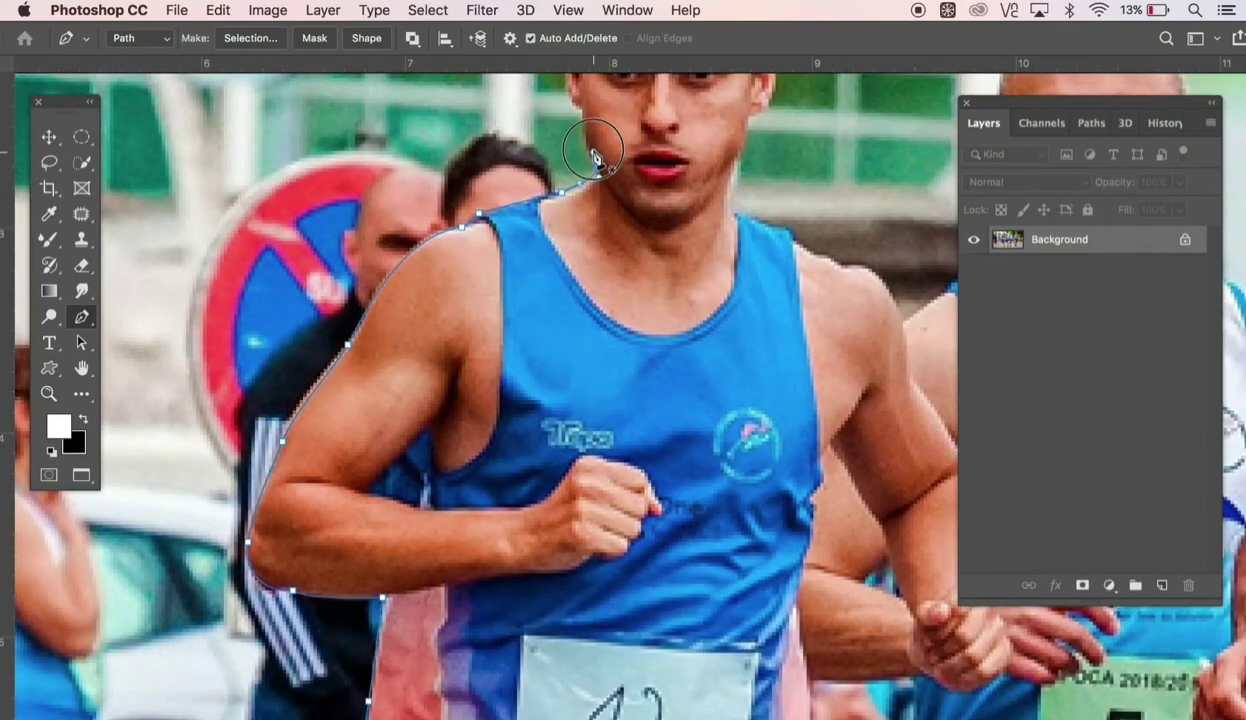
{"action": "left_click", "coordinate": [590, 147]}
{"action": "scroll", "coordinate": [590, 147], "scroll_direction": "up", "scroll_amount": 5}
{"action": "left_click", "coordinate": [586, 420]}
{"action": "left_click", "coordinate": [571, 360]}
{"action": "left_click", "coordinate": [593, 262]}
{"action": "left_click", "coordinate": [613, 237]}
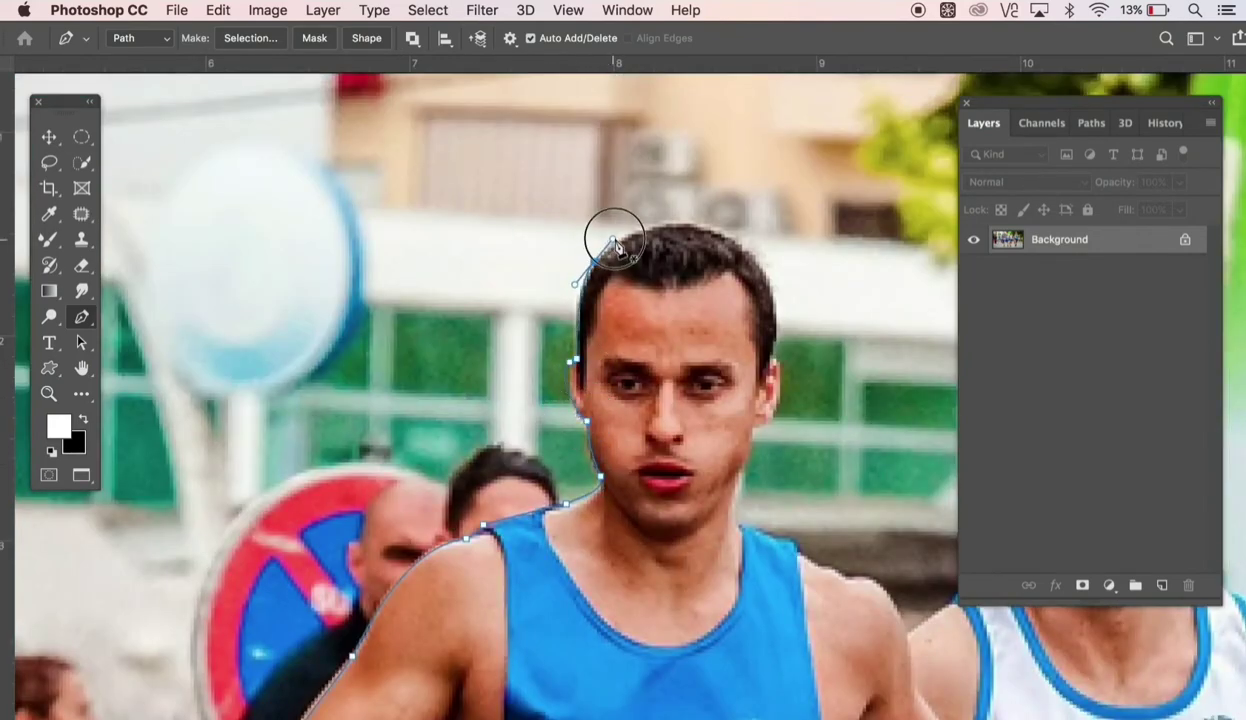
- Curve the path over the head and down past the right ear and jaw to the shoulder
{"action": "left_click_drag", "start_coordinate": [698, 228], "coordinate": [731, 239]}
{"action": "left_click_drag", "start_coordinate": [769, 355], "coordinate": [745, 445]}
{"action": "left_click", "coordinate": [780, 387]}
{"action": "left_click", "coordinate": [753, 424]}
{"action": "left_click", "coordinate": [739, 473]}
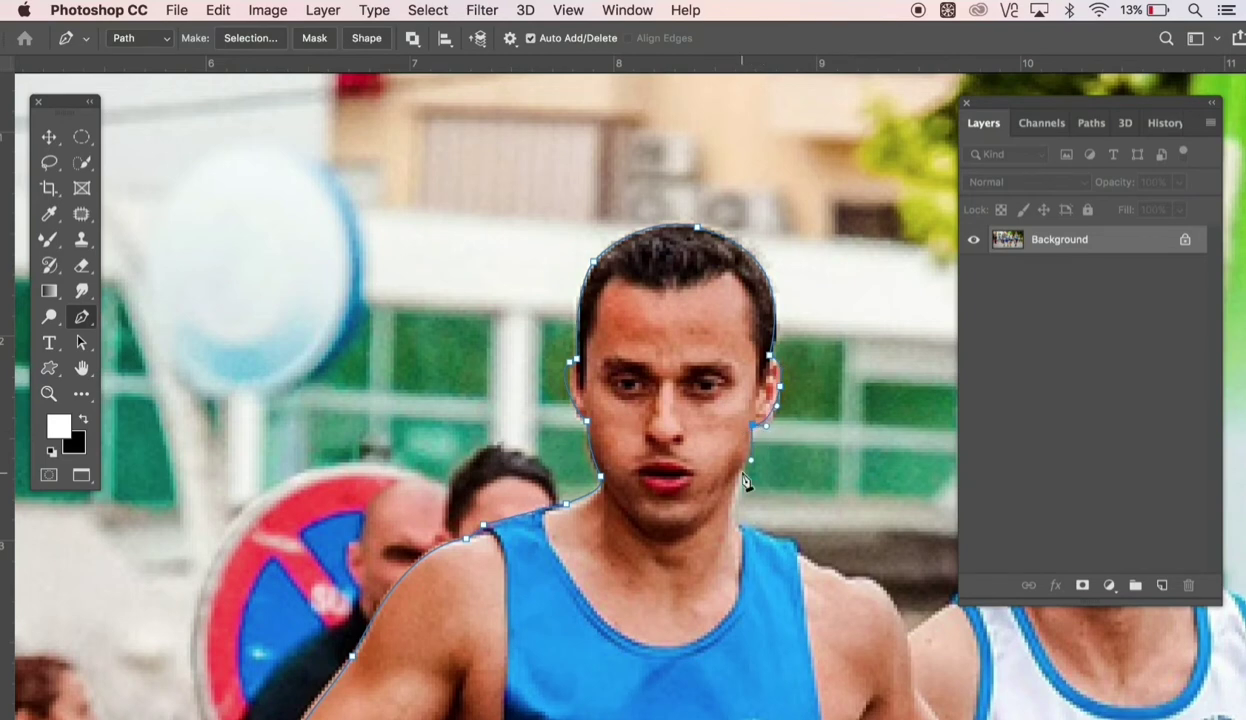
{"action": "left_click", "coordinate": [728, 507]}
{"action": "left_click", "coordinate": [747, 529]}
{"action": "left_click", "coordinate": [826, 581]}
{"action": "left_click", "coordinate": [900, 615]}
- Carry the path from the upper arm across to the bald runner's shoulder, neck and ear
{"action": "left_click", "coordinate": [904, 634]}
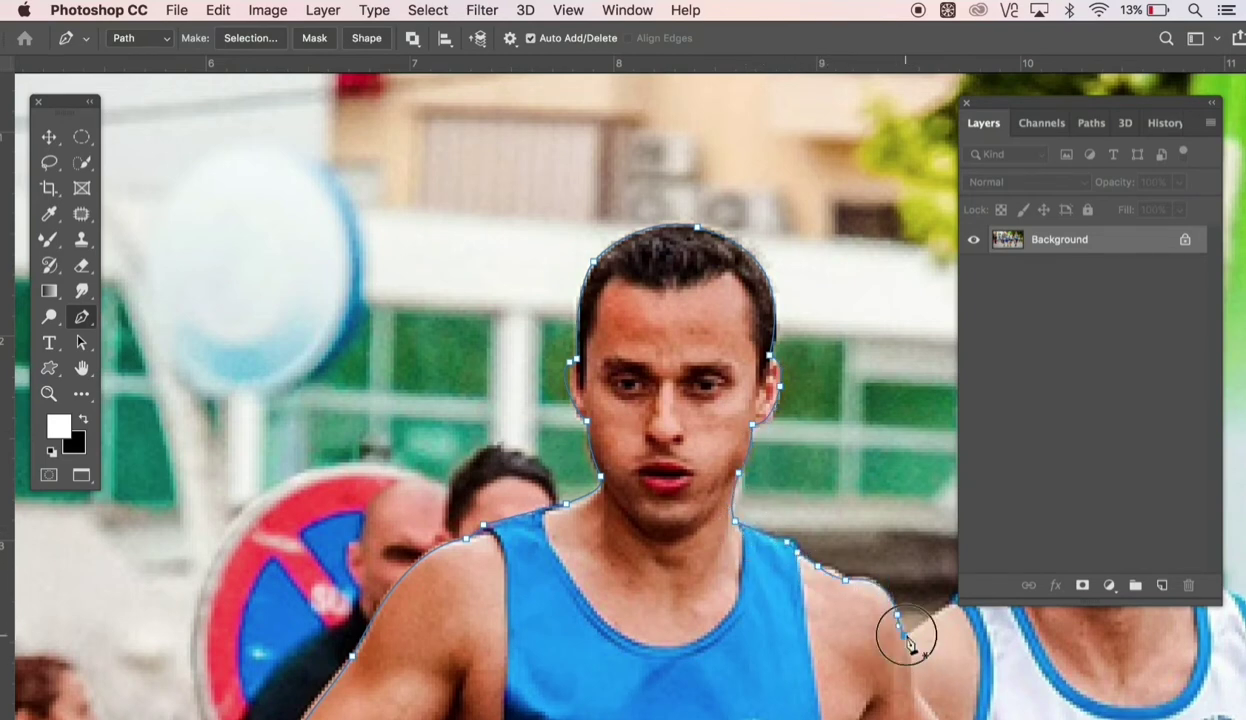
{"action": "scroll", "coordinate": [904, 634], "scroll_direction": "right", "scroll_amount": 5}
{"action": "scroll", "coordinate": [904, 634], "scroll_direction": "down", "scroll_amount": 2}
{"action": "left_click", "coordinate": [523, 494]}
{"action": "left_click", "coordinate": [550, 476]}
{"action": "left_click", "coordinate": [597, 463]}
{"action": "left_click", "coordinate": [598, 430]}
{"action": "left_click", "coordinate": [585, 404]}
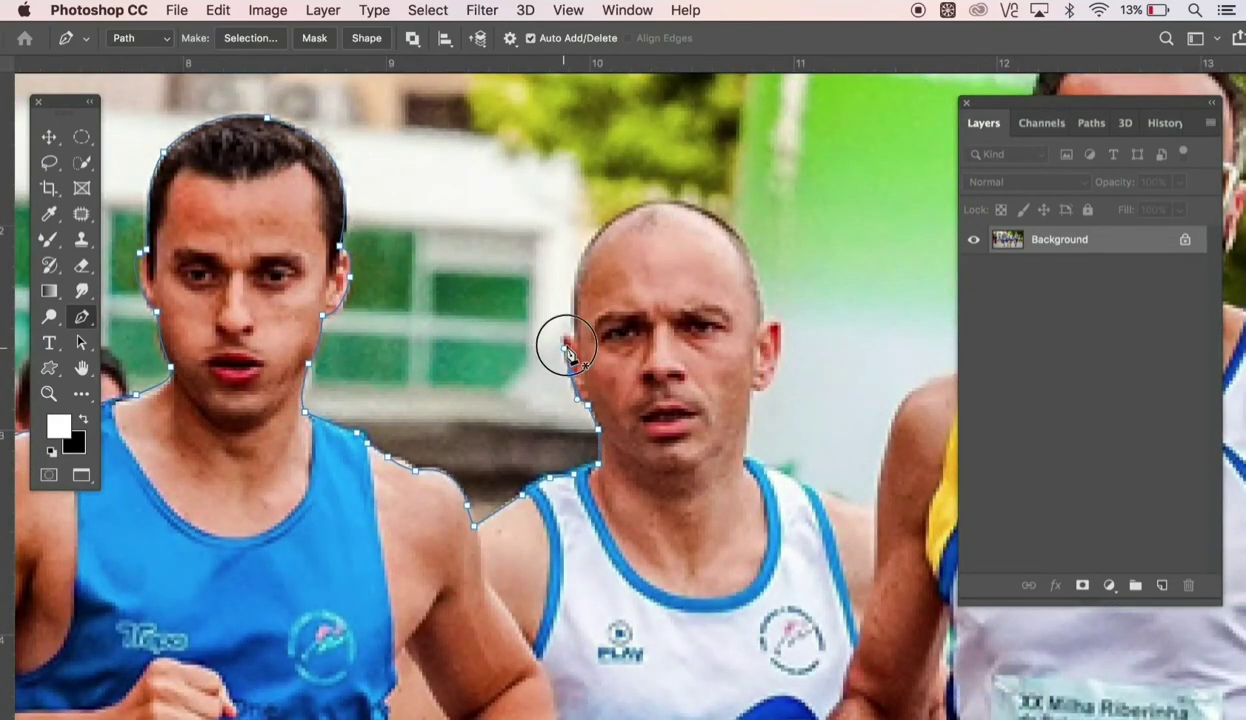
{"action": "left_click", "coordinate": [563, 333]}
- Trace around the bald runner's head and ear, curving over his shoulder
{"action": "left_click", "coordinate": [595, 238]}
{"action": "left_click", "coordinate": [688, 204]}
{"action": "left_click", "coordinate": [752, 272]}
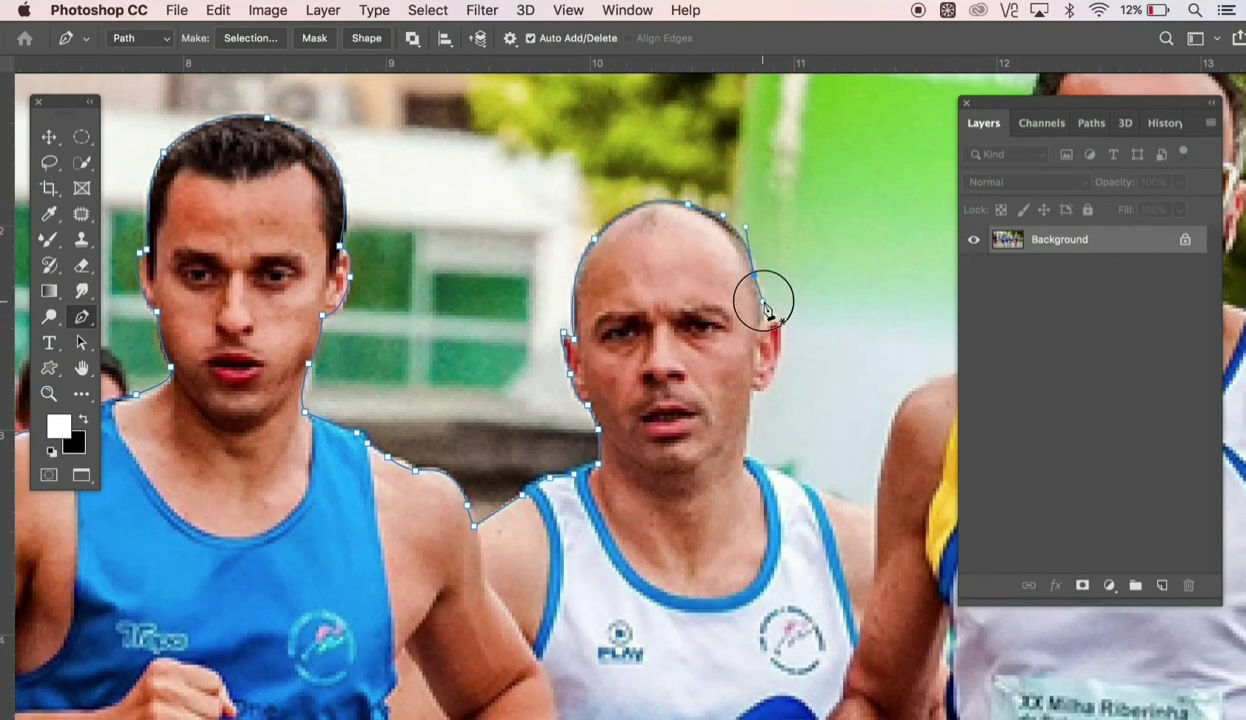
{"action": "mouse_move", "coordinate": [782, 343]}
{"action": "left_mouse_down"}
{"action": "mouse_move", "coordinate": [779, 374]}
{"action": "mouse_move", "coordinate": [785, 362]}
{"action": "left_mouse_up"}
{"action": "left_click", "coordinate": [751, 387]}
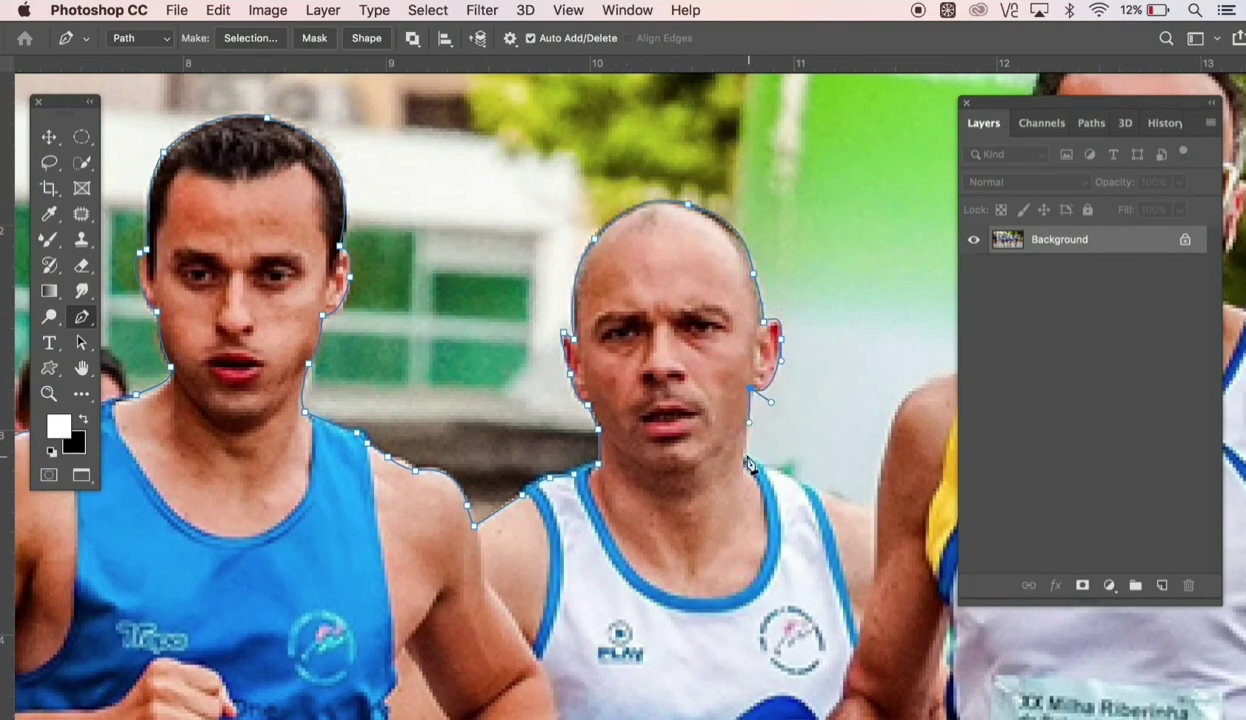
{"action": "left_click", "coordinate": [744, 456]}
{"action": "mouse_move", "coordinate": [862, 511]}
{"action": "left_mouse_down"}
{"action": "mouse_move", "coordinate": [882, 512]}
{"action": "mouse_move", "coordinate": [500, 514]}
{"action": "left_mouse_up"}
- Trace up the bearded runner's shoulder and beard edge to the side of his face
{"action": "left_click", "coordinate": [462, 364]}
{"action": "left_click", "coordinate": [513, 344]}
{"action": "left_click", "coordinate": [579, 316]}
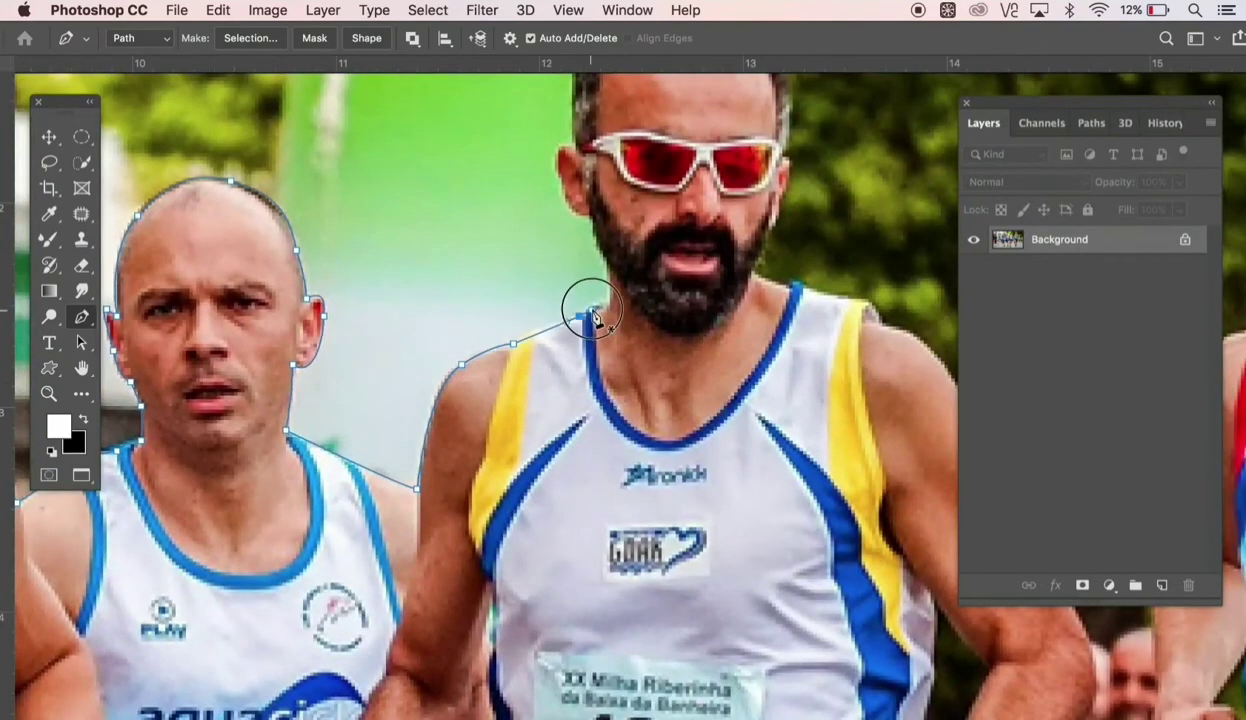
{"action": "left_click", "coordinate": [606, 302]}
{"action": "left_click", "coordinate": [613, 288]}
{"action": "left_click", "coordinate": [590, 216]}
{"action": "left_click", "coordinate": [565, 192]}
{"action": "left_click", "coordinate": [562, 142]}
{"action": "scroll", "coordinate": [570, 200], "scroll_direction": "up", "scroll_amount": 5}
- Trace around the bearded runner's head past the red glasses down toward the beard
{"action": "left_click", "coordinate": [567, 318]}
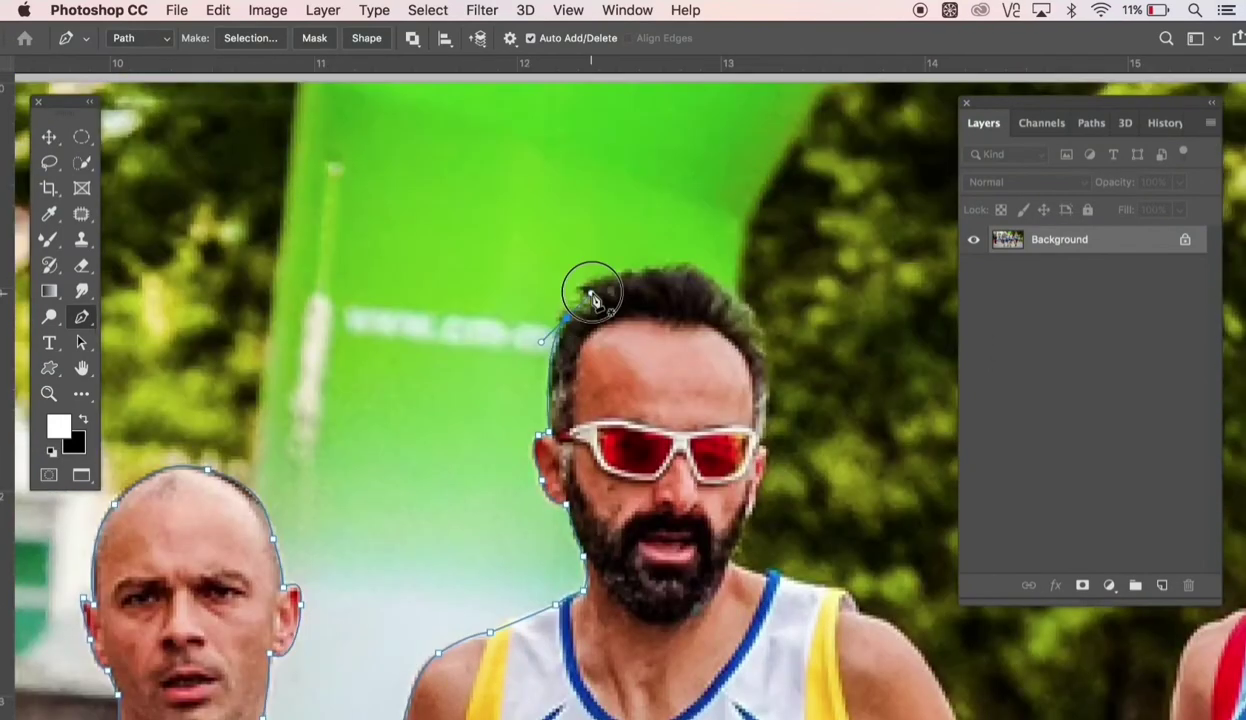
{"action": "left_click", "coordinate": [592, 284]}
{"action": "left_click", "coordinate": [677, 263]}
{"action": "left_click", "coordinate": [717, 291]}
{"action": "left_click", "coordinate": [765, 355]}
{"action": "left_click", "coordinate": [760, 444]}
{"action": "left_click", "coordinate": [764, 468]}
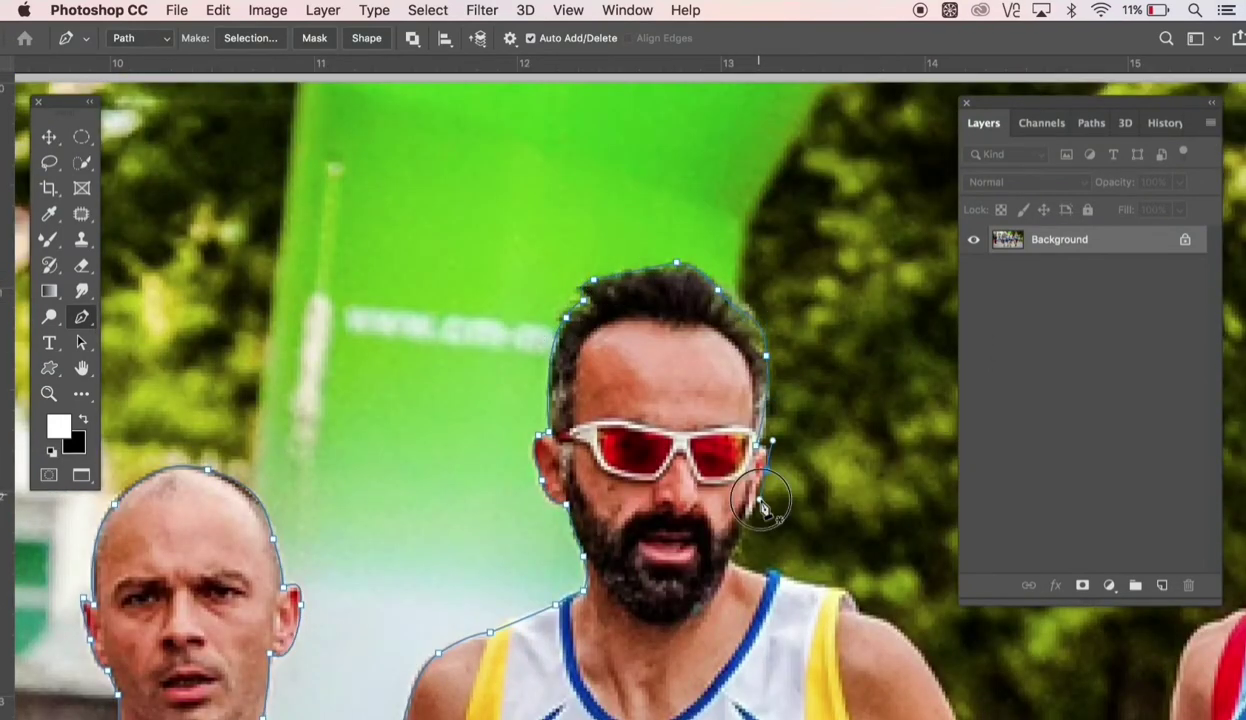
{"action": "left_click", "coordinate": [746, 521]}
- Continue the path down his neck and over the shoulder along the upper arm to the elbow
{"action": "left_click", "coordinate": [762, 571]}
{"action": "left_click", "coordinate": [839, 589]}
{"action": "left_click", "coordinate": [851, 617]}
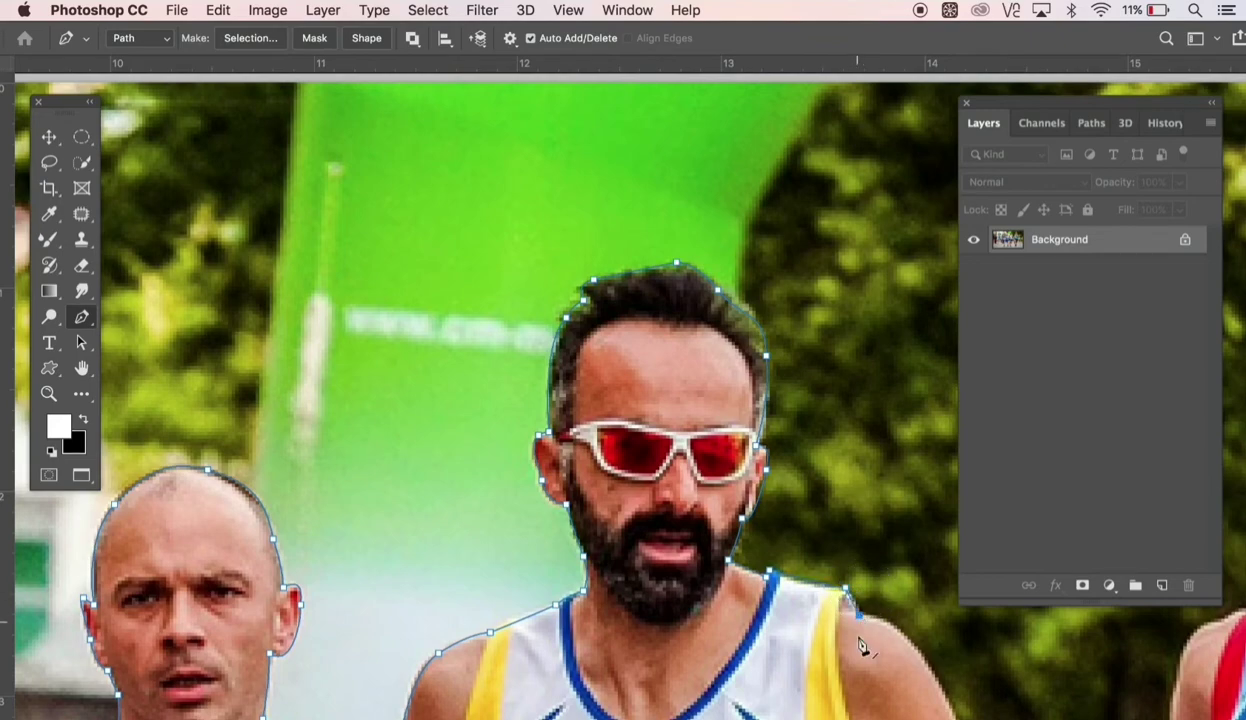
{"action": "left_click_drag", "start_coordinate": [857, 645], "coordinate": [600, 445]}
{"action": "left_click", "coordinate": [597, 433]}
{"action": "left_click", "coordinate": [661, 557]}
{"action": "left_click", "coordinate": [748, 713]}
{"action": "scroll", "coordinate": [740, 650], "scroll_direction": "down", "scroll_amount": 5}
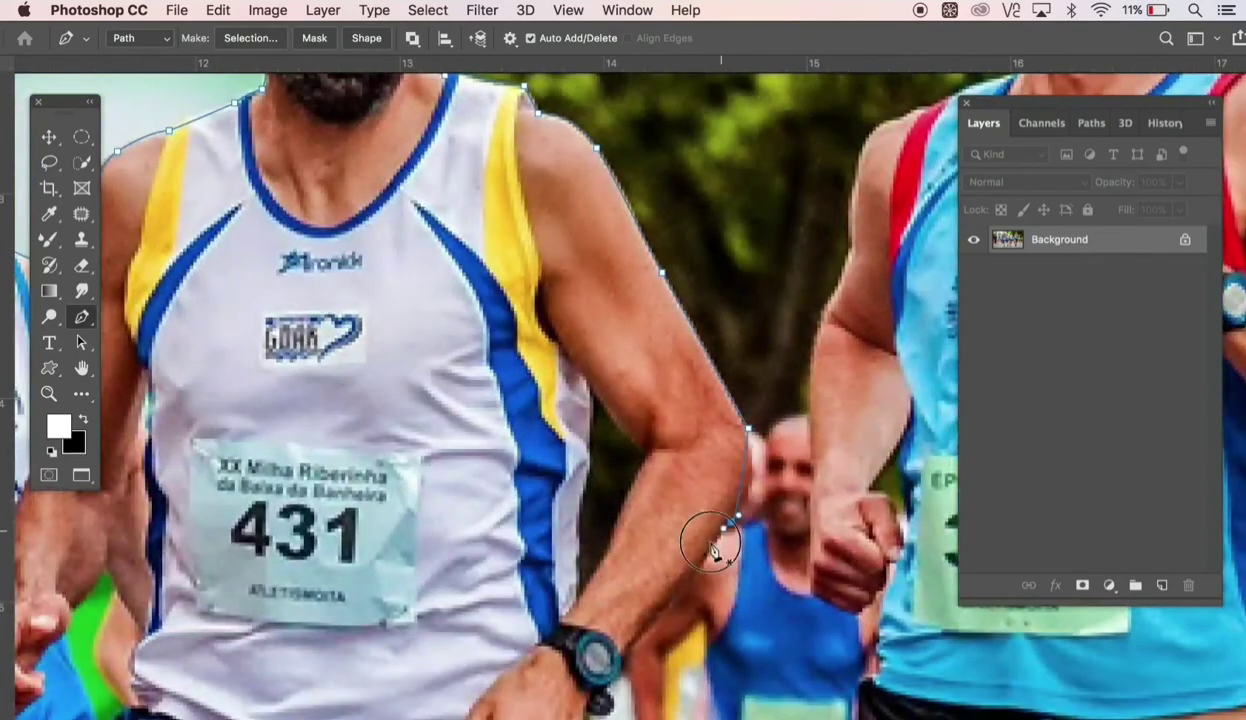
- Trace the forearm past the watch and along the hand
{"action": "left_click", "coordinate": [731, 522]}
{"action": "left_click", "coordinate": [637, 645]}
{"action": "left_click", "coordinate": [607, 689]}
{"action": "left_click", "coordinate": [587, 712]}
{"action": "scroll", "coordinate": [620, 680], "scroll_direction": "down", "scroll_amount": 5}
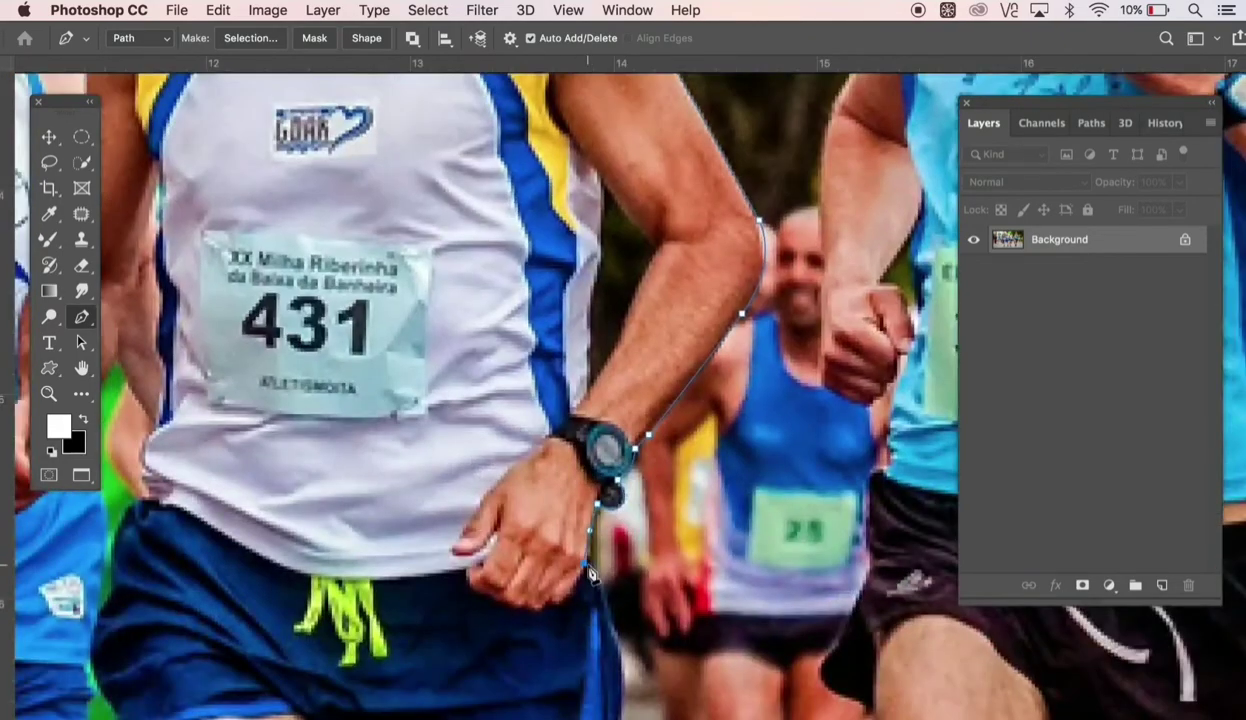
- Trace from the hip down the side of the shorts to their bottom edge near the knee
{"action": "left_click", "coordinate": [589, 532]}
{"action": "left_click", "coordinate": [605, 610]}
{"action": "scroll", "coordinate": [630, 675], "scroll_direction": "down", "scroll_amount": 3}
{"action": "left_click", "coordinate": [687, 598]}
{"action": "scroll", "coordinate": [687, 598], "scroll_direction": "down", "scroll_amount": 2}
{"action": "left_click", "coordinate": [564, 617]}
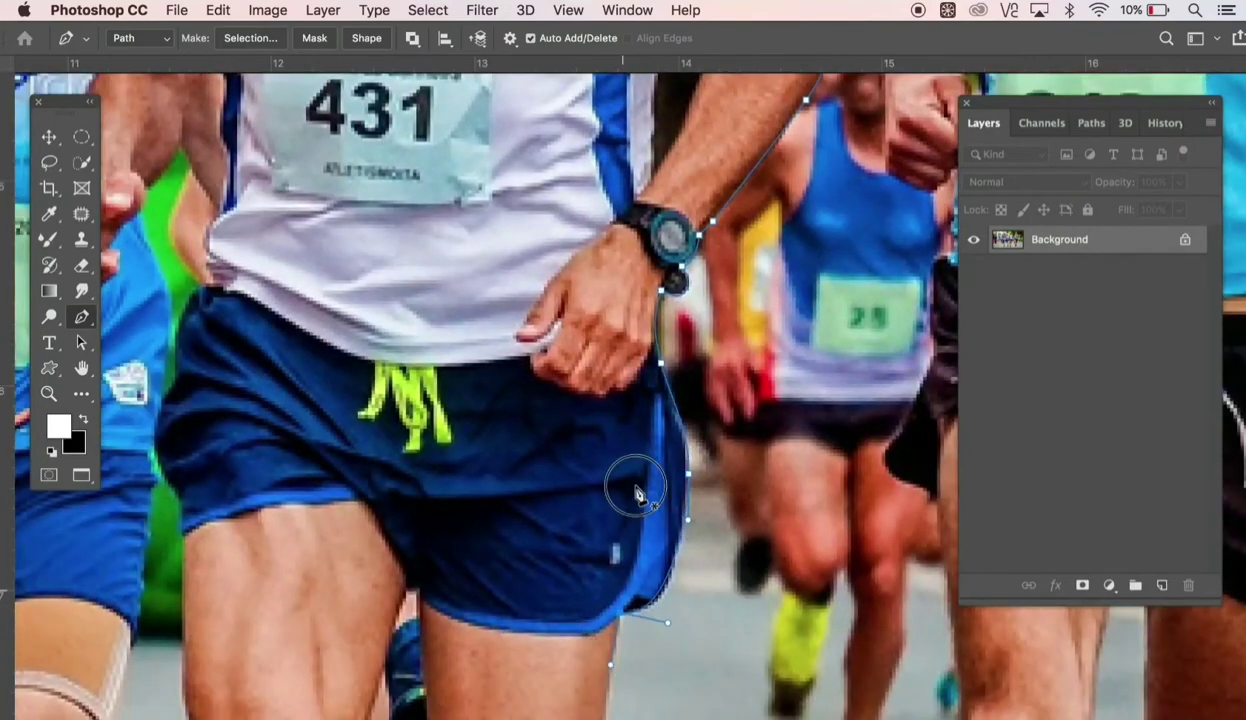
{"action": "scroll", "coordinate": [637, 484], "scroll_direction": "down", "scroll_amount": 5}
{"action": "left_click", "coordinate": [598, 632]}
{"action": "scroll", "coordinate": [522, 538], "scroll_direction": "down", "scroll_amount": 5}
{"action": "left_click_drag", "start_coordinate": [522, 538], "coordinate": [490, 520]}
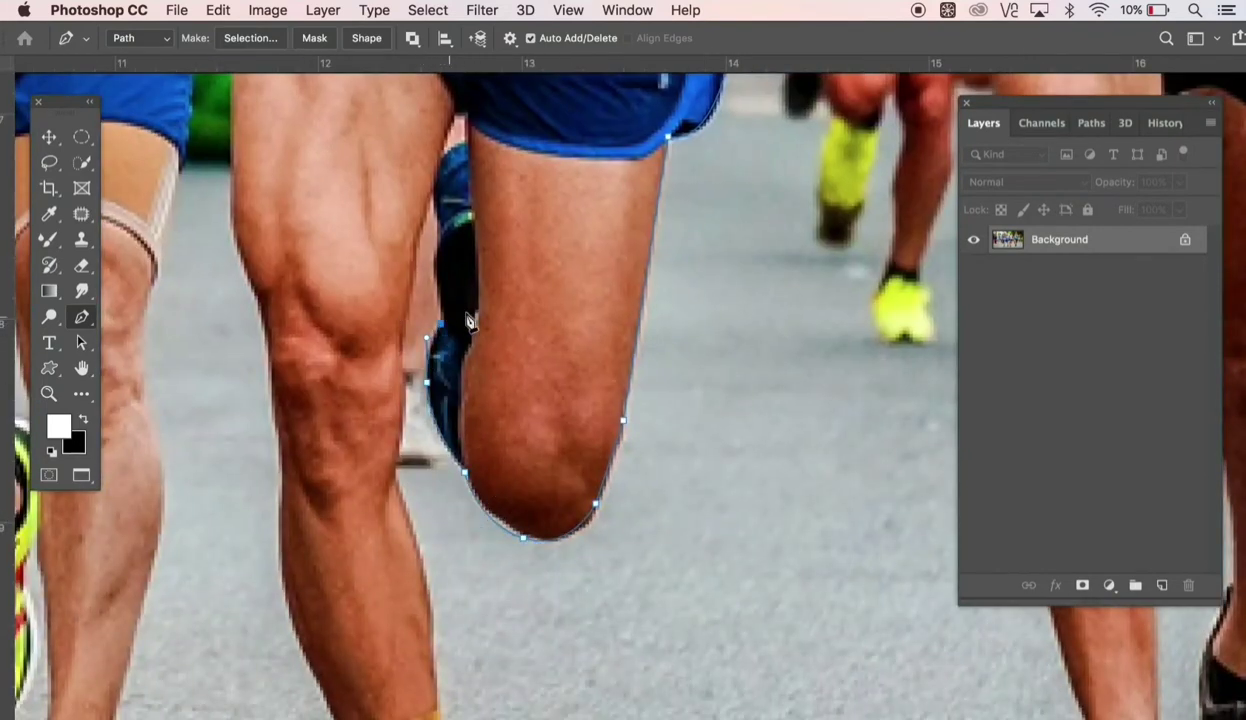
- Trace the path down the standing leg, yellow sock band and black sock, around the blue shoe, and back up
{"action": "left_click_drag", "start_coordinate": [430, 395], "coordinate": [402, 513]}
{"action": "left_click", "coordinate": [430, 641]}
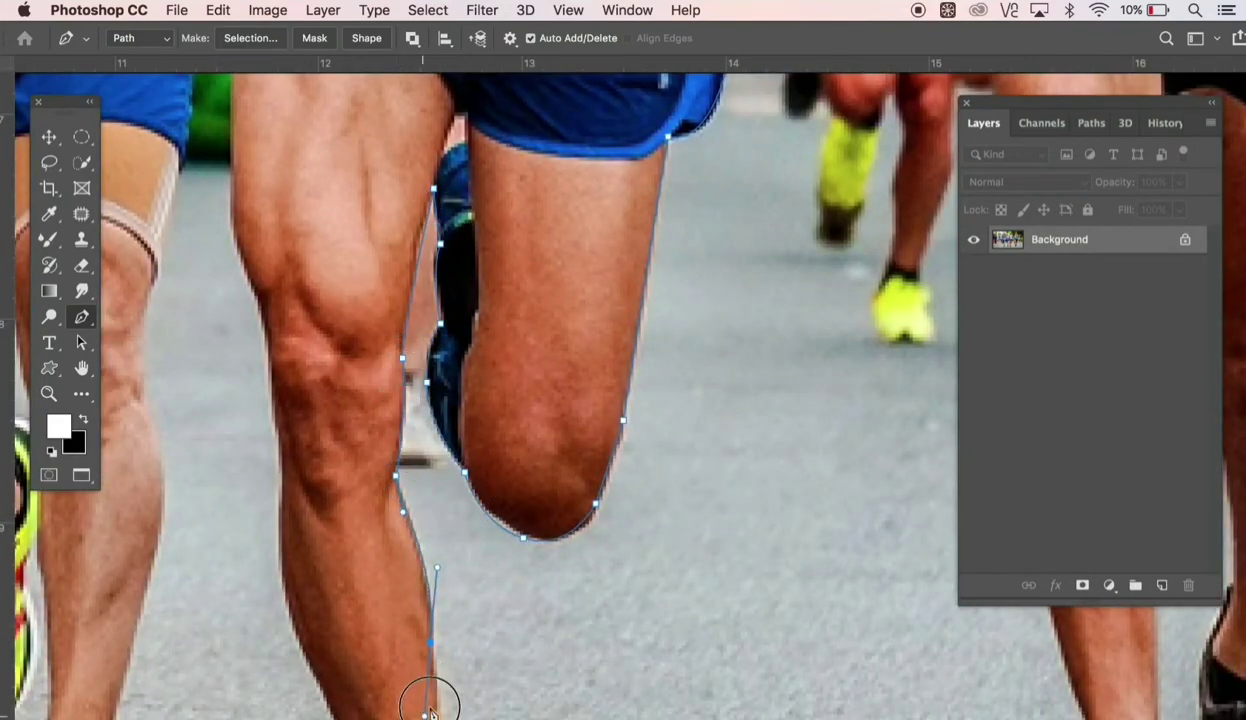
{"action": "scroll", "coordinate": [492, 459], "scroll_direction": "down", "scroll_amount": 5}
{"action": "left_click", "coordinate": [476, 438]}
{"action": "left_click", "coordinate": [490, 562]}
{"action": "left_click", "coordinate": [528, 640]}
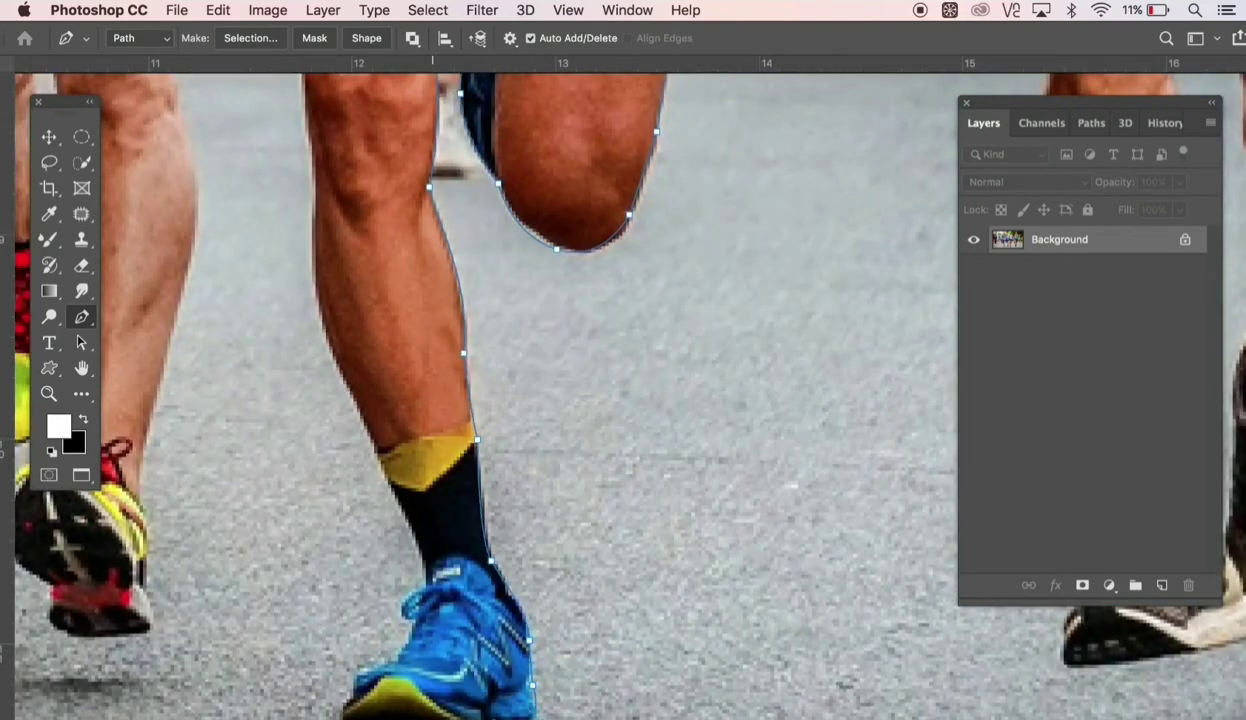
{"action": "left_click", "coordinate": [377, 668]}
{"action": "left_click", "coordinate": [414, 618]}
{"action": "left_click", "coordinate": [424, 553]}
{"action": "left_click", "coordinate": [402, 516]}
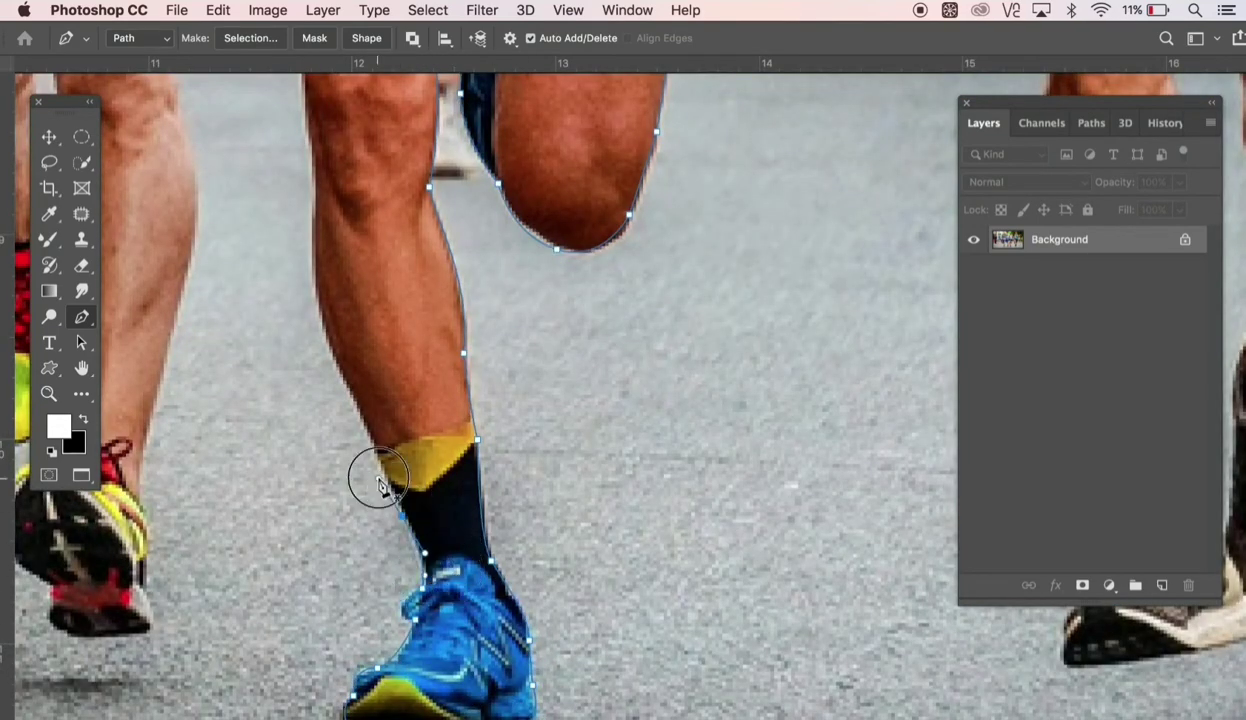
{"action": "left_click", "coordinate": [381, 478]}
- Continue the path up the leg's left edge and right thigh to the blue shorts hem
{"action": "scroll", "coordinate": [388, 490], "scroll_direction": "up", "scroll_amount": 5}
{"action": "left_click", "coordinate": [453, 403]}
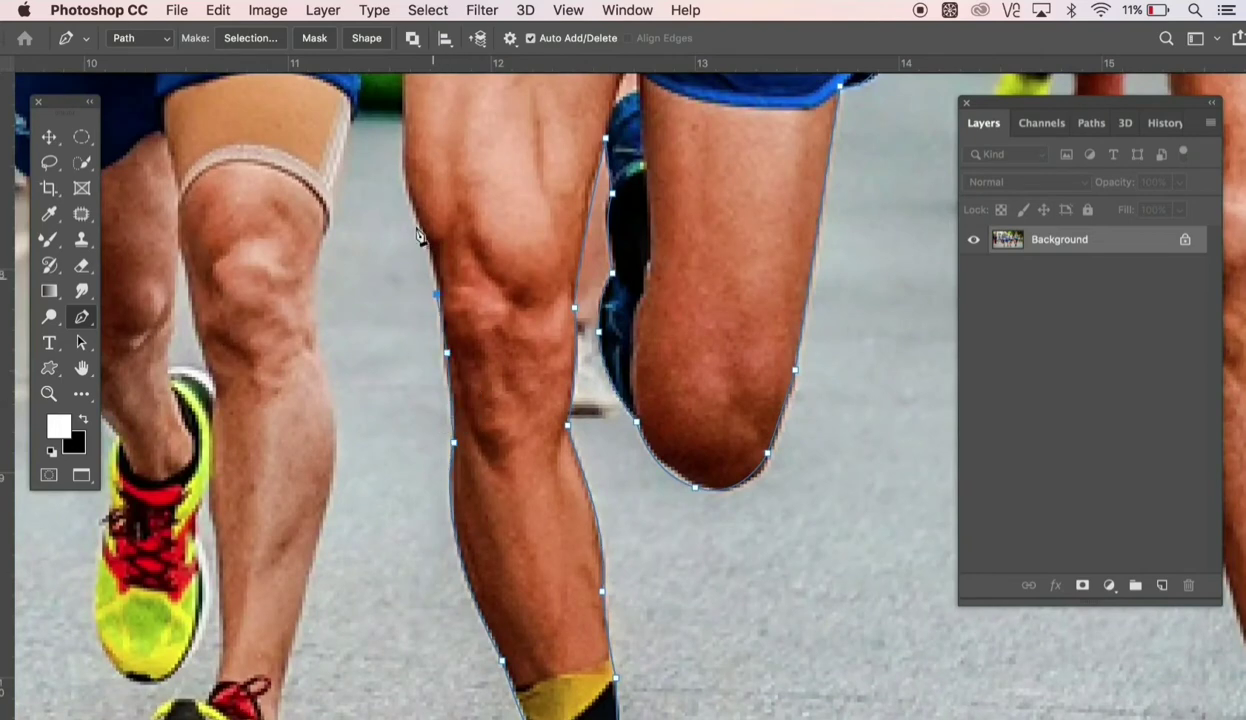
{"action": "left_click", "coordinate": [430, 305]}
{"action": "scroll", "coordinate": [430, 305], "scroll_direction": "up", "scroll_amount": 5}
{"action": "left_click", "coordinate": [535, 368]}
{"action": "left_click", "coordinate": [532, 335]}
{"action": "left_click", "coordinate": [507, 280]}
- Trace across to the other thigh and down past the knee strap to the ankle
{"action": "left_click", "coordinate": [486, 478]}
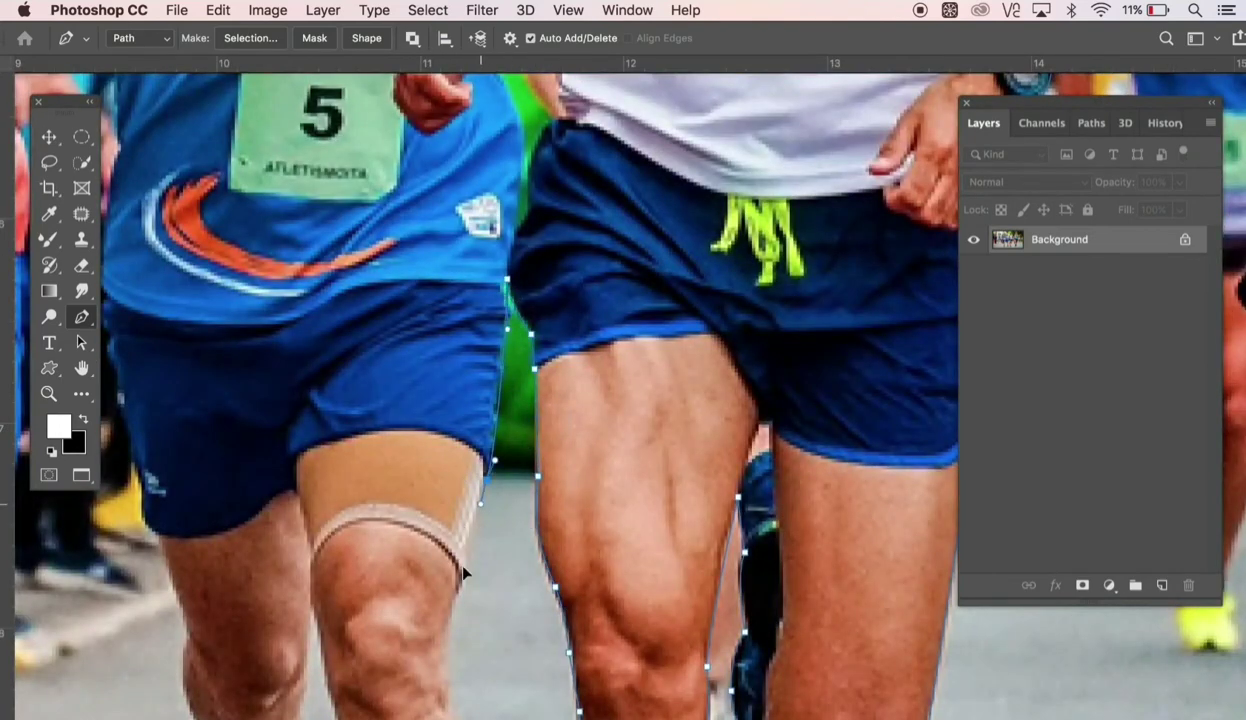
{"action": "left_click", "coordinate": [465, 556]}
{"action": "left_click", "coordinate": [468, 589]}
{"action": "left_click_drag", "start_coordinate": [452, 670], "coordinate": [464, 710]}
{"action": "scroll", "coordinate": [475, 712], "scroll_direction": "down", "scroll_amount": 8}
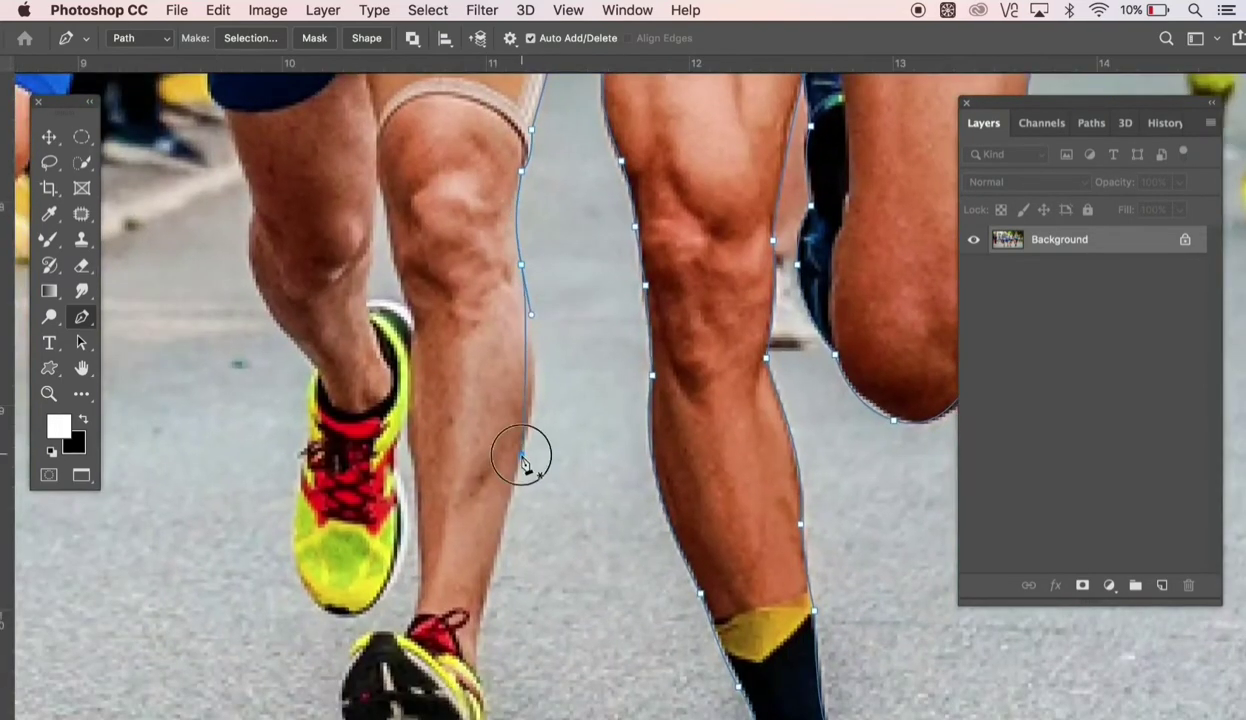
{"action": "left_click", "coordinate": [520, 455]}
{"action": "left_click", "coordinate": [502, 497]}
{"action": "left_click", "coordinate": [490, 573]}
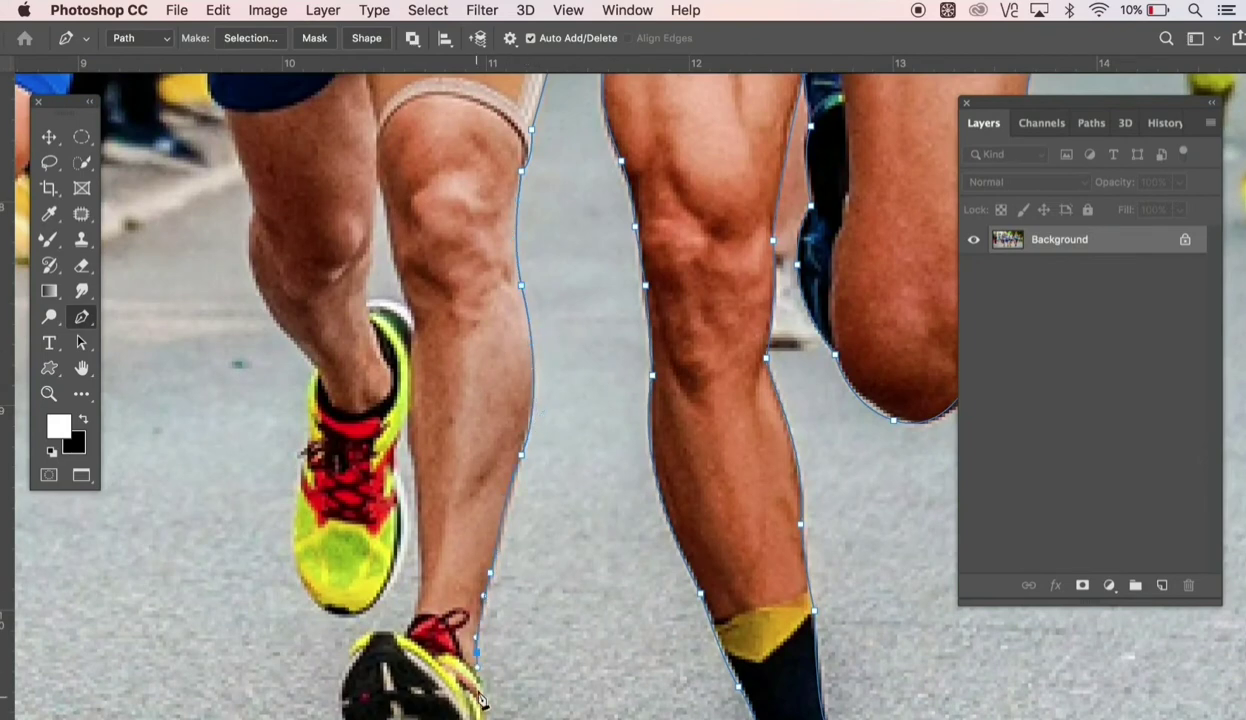
- Wrap the path around the rear shoe's heel, sole and toe, then up the calf
{"action": "scroll", "coordinate": [480, 700], "scroll_direction": "down", "scroll_amount": 6}
{"action": "left_click", "coordinate": [552, 434]}
{"action": "left_click", "coordinate": [552, 481]}
{"action": "left_click", "coordinate": [483, 485]}
{"action": "left_click", "coordinate": [461, 440]}
{"action": "left_click", "coordinate": [411, 410]}
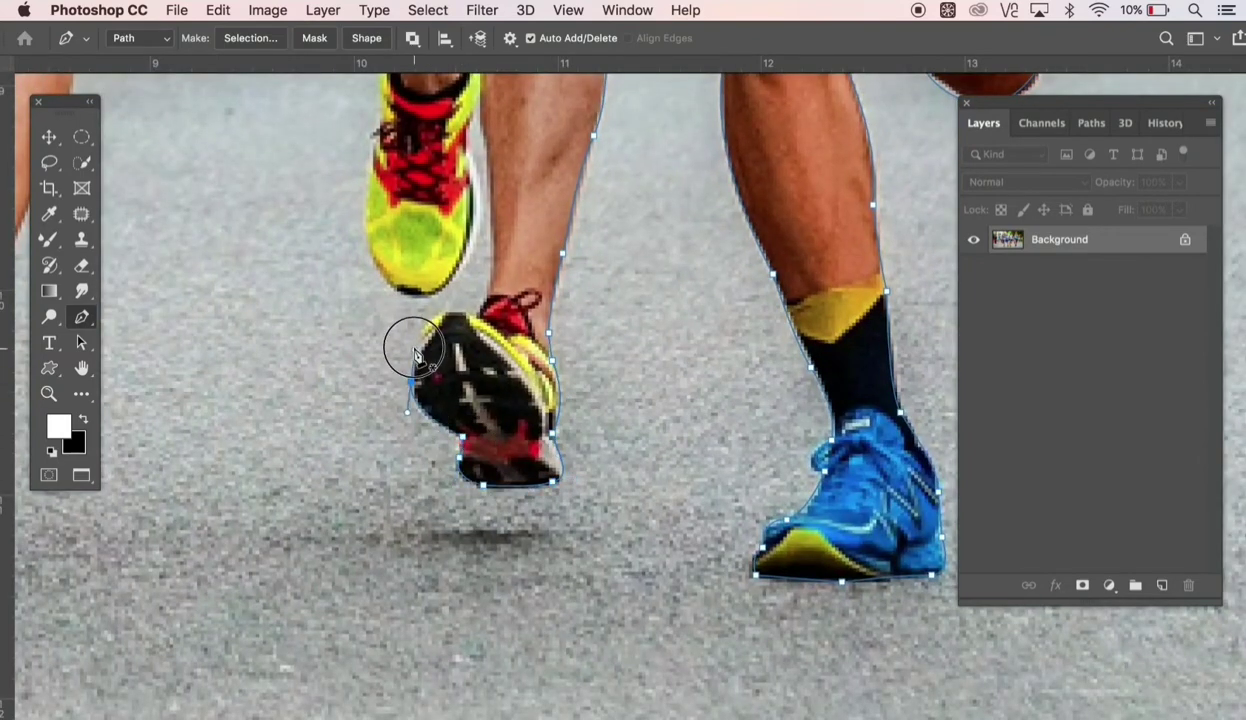
{"action": "left_click", "coordinate": [437, 311]}
{"action": "left_click", "coordinate": [490, 228]}
- Add path anchors up the thigh edge and along the shorts edge
{"action": "scroll", "coordinate": [503, 228], "scroll_direction": "up", "scroll_amount": 6}
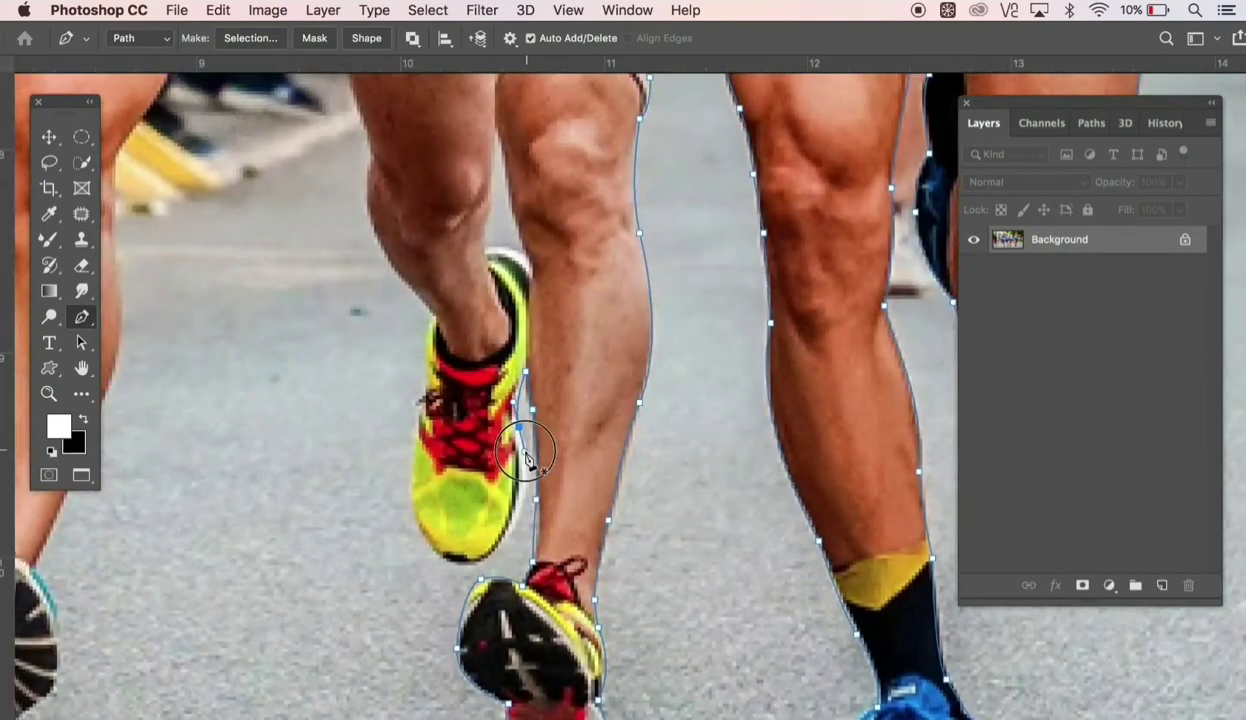
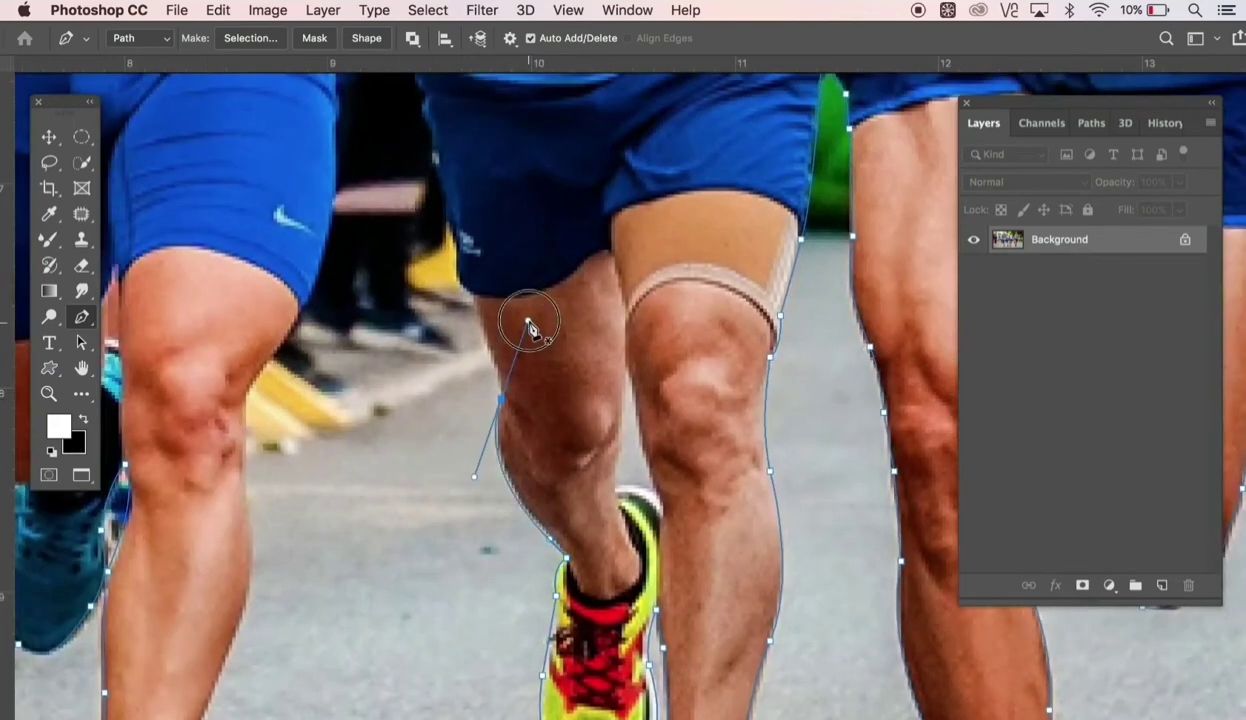
- Add path anchors up the thigh edge and along the shorts edge
{"action": "left_click", "coordinate": [472, 297]}
{"action": "left_click", "coordinate": [452, 265]}
- Continue the path along the arm and torso, then down the shorts edge
{"action": "scroll", "coordinate": [452, 265], "scroll_direction": "up", "scroll_amount": 5}
{"action": "left_click", "coordinate": [527, 386]}
{"action": "left_click", "coordinate": [517, 349]}
{"action": "left_click", "coordinate": [507, 307]}
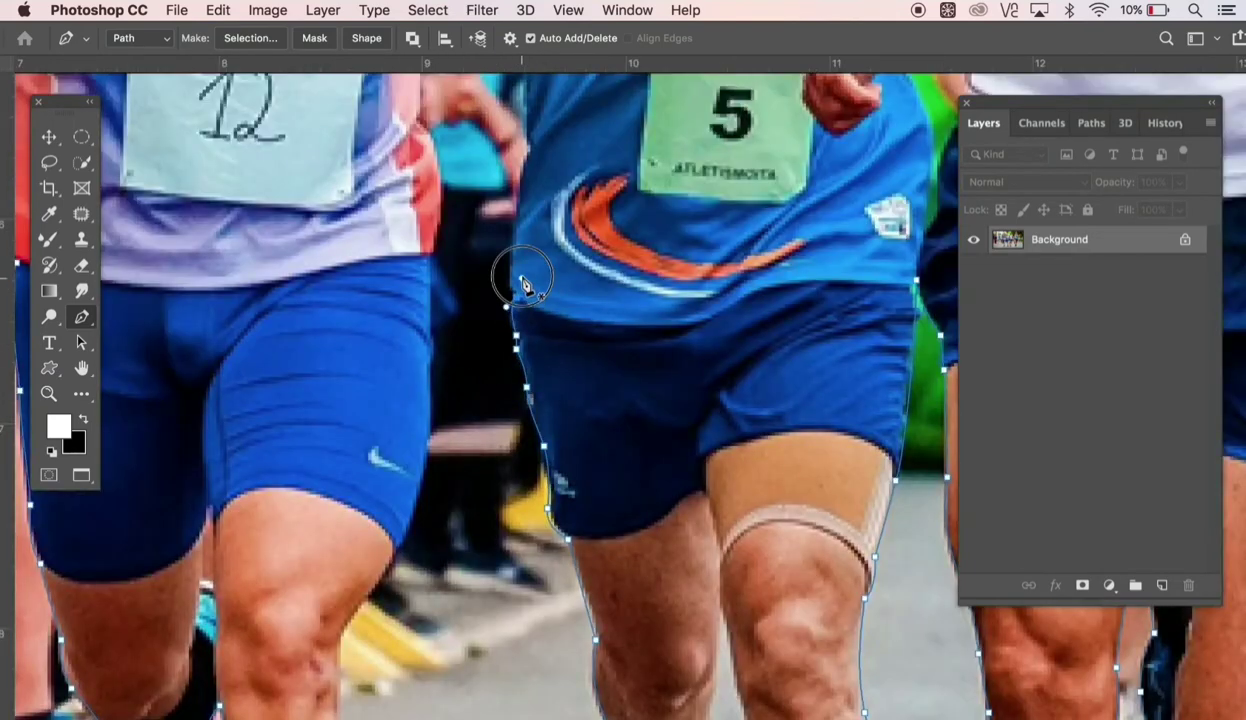
{"action": "left_click", "coordinate": [511, 246]}
{"action": "scroll", "coordinate": [581, 464], "scroll_direction": "up", "scroll_amount": 5}
{"action": "left_click", "coordinate": [578, 469]}
{"action": "left_click", "coordinate": [568, 374]}
{"action": "left_click", "coordinate": [468, 377]}
{"action": "left_click", "coordinate": [466, 440]}
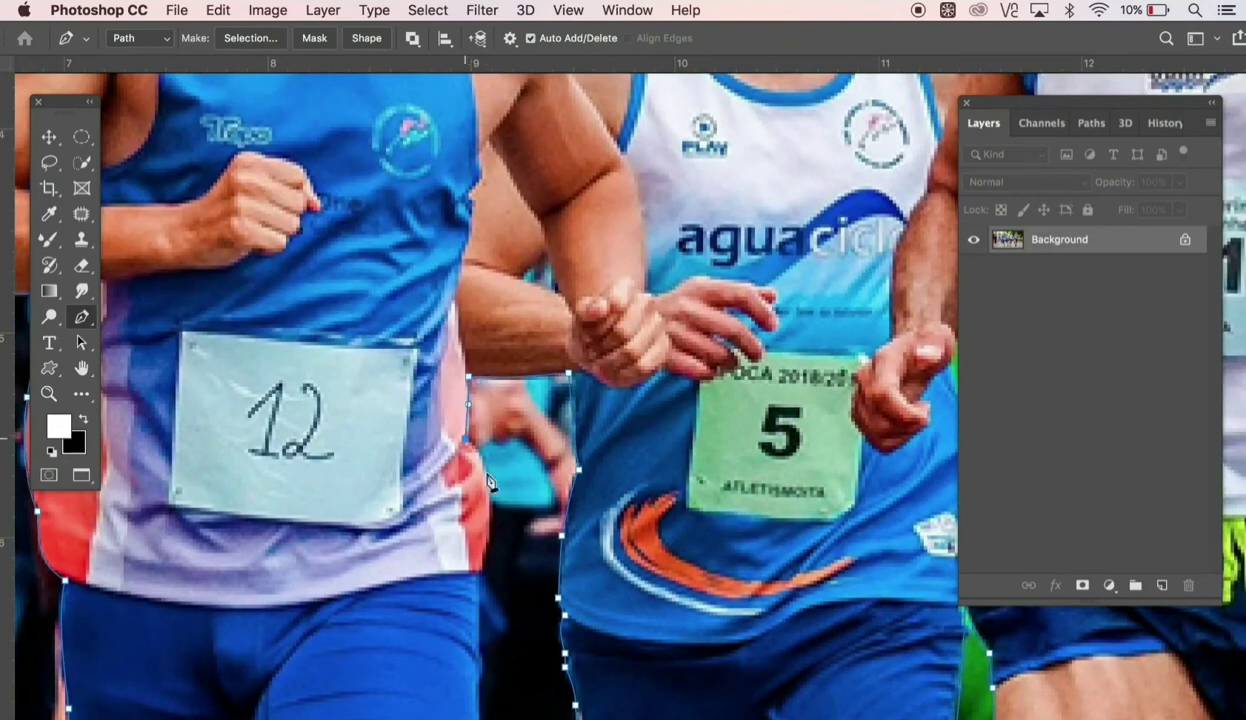
{"action": "left_click", "coordinate": [490, 515]}
{"action": "left_click", "coordinate": [480, 570]}
- Trace the path around the knee, down the shin and around the shoe
{"action": "scroll", "coordinate": [480, 570], "scroll_direction": "down", "scroll_amount": 5}
{"action": "left_click", "coordinate": [520, 346]}
{"action": "left_click_drag", "start_coordinate": [473, 579], "coordinate": [445, 625]}
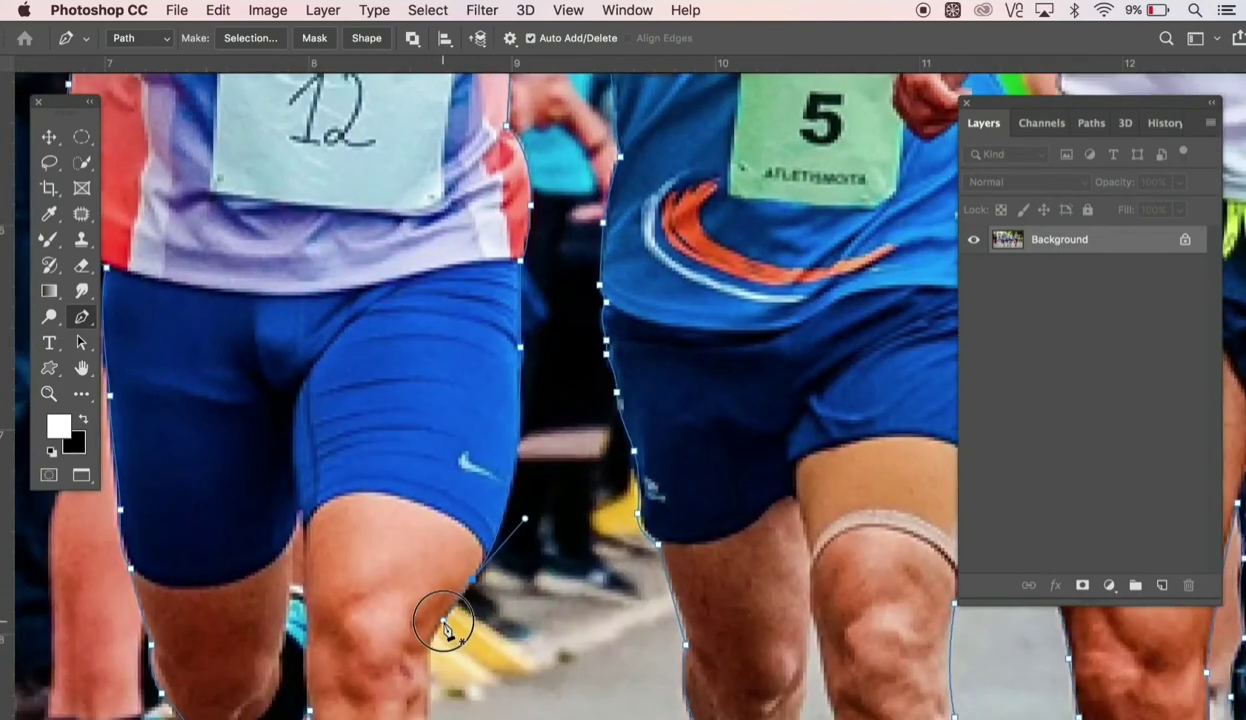
{"action": "scroll", "coordinate": [445, 625], "scroll_direction": "down", "scroll_amount": 5}
{"action": "left_click", "coordinate": [442, 590]}
{"action": "left_click", "coordinate": [417, 653]}
{"action": "scroll", "coordinate": [417, 653], "scroll_direction": "down", "scroll_amount": 5}
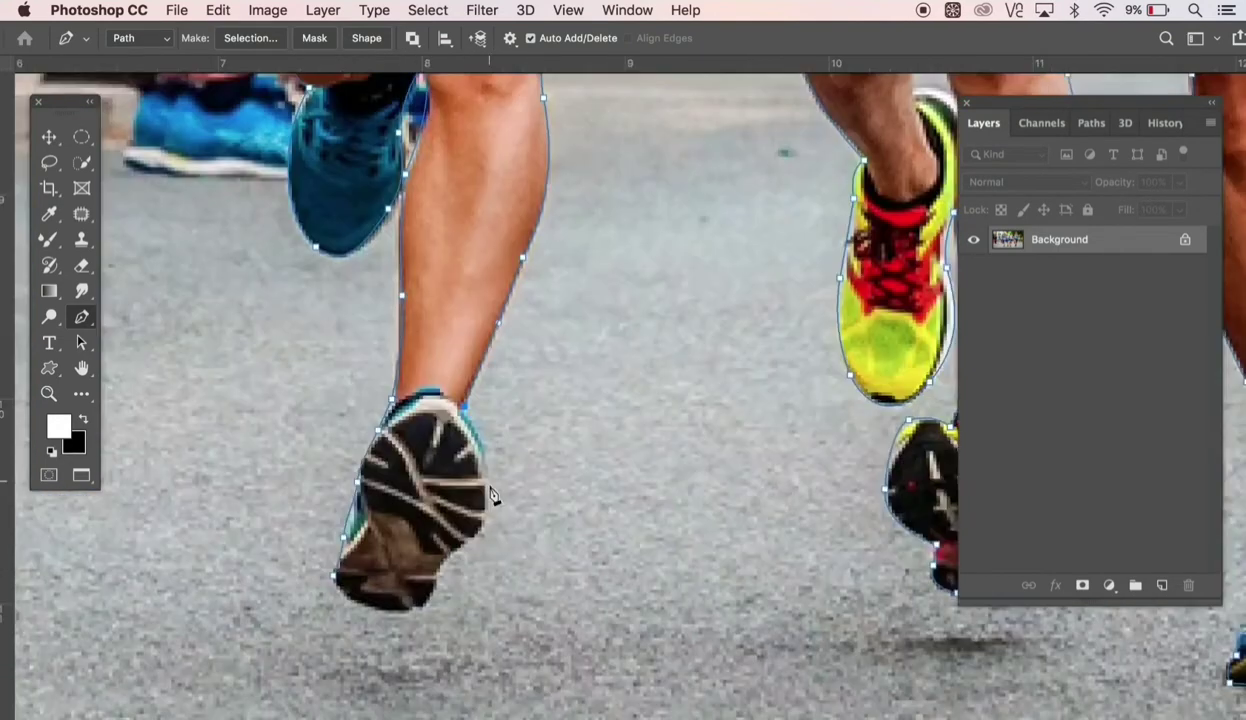
{"action": "left_click", "coordinate": [467, 551]}
{"action": "left_click", "coordinate": [375, 617]}
- Extend the path along runner 431's arms and the blue shorts edge
{"action": "scroll", "coordinate": [497, 245], "scroll_direction": "up", "scroll_amount": 5}
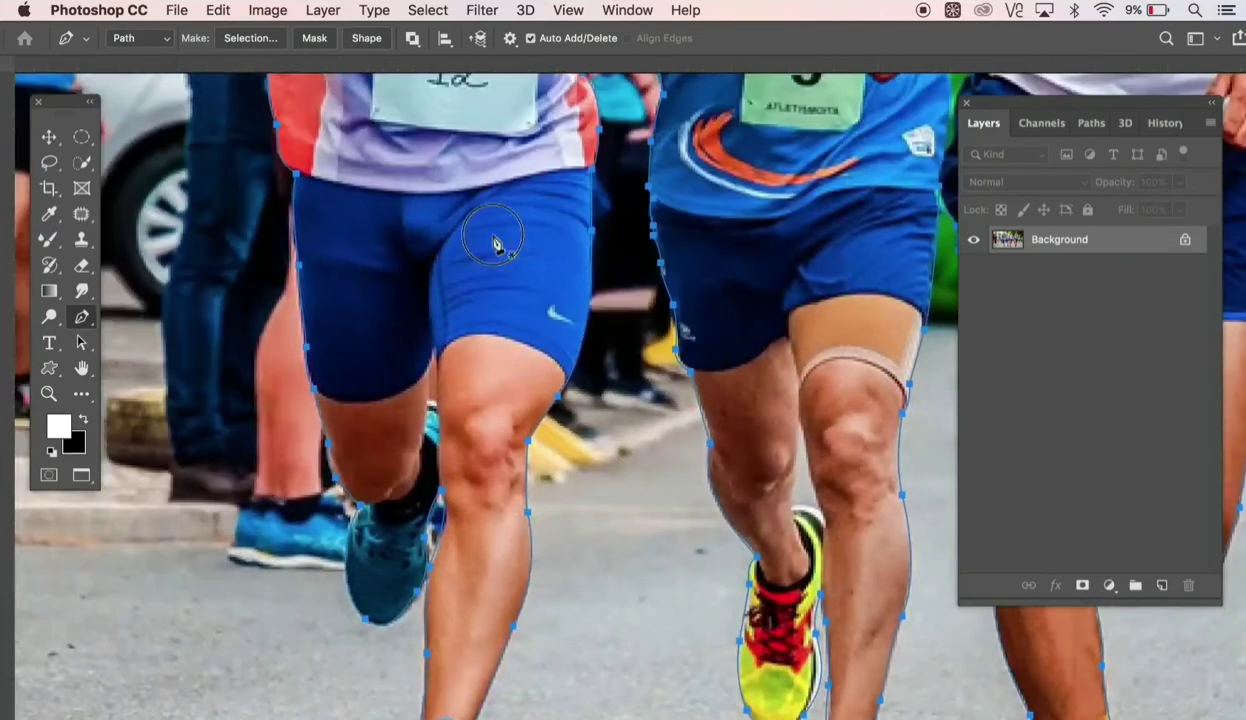
{"action": "scroll", "coordinate": [497, 245], "scroll_direction": "up", "scroll_amount": 5}
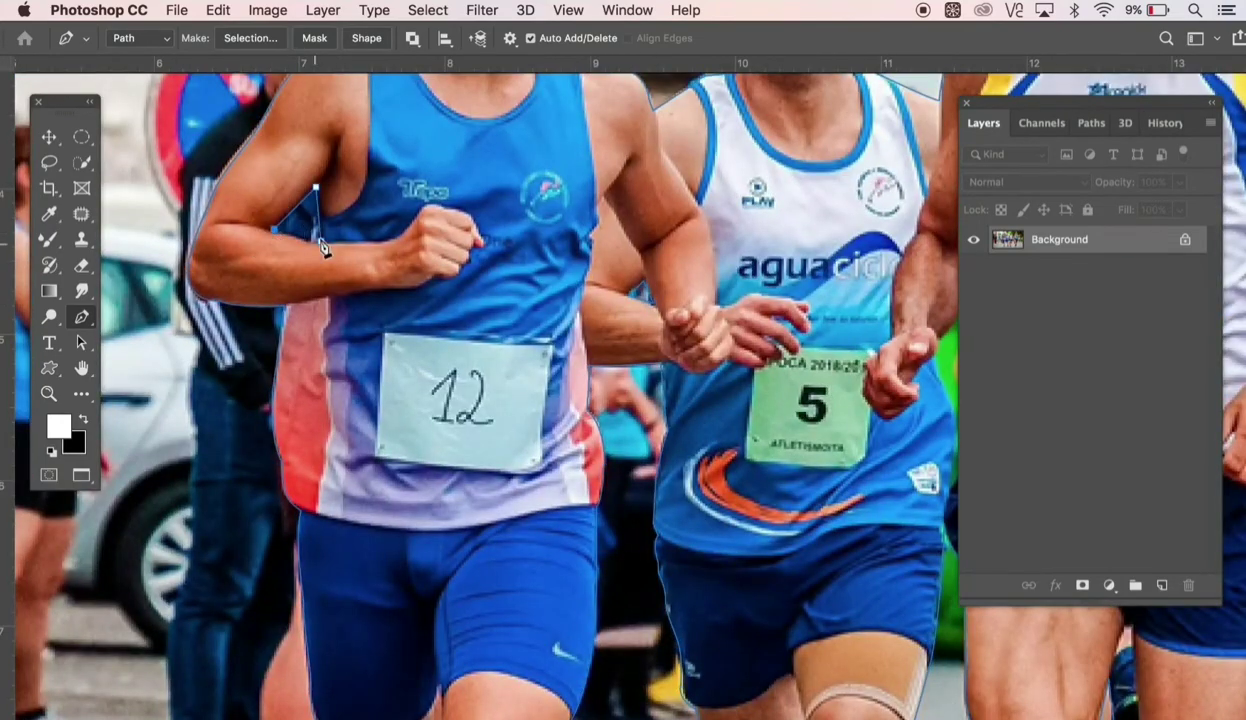
{"action": "scroll", "coordinate": [322, 248], "scroll_direction": "right", "scroll_amount": 5}
{"action": "left_click", "coordinate": [583, 312]}
{"action": "left_click", "coordinate": [597, 393]}
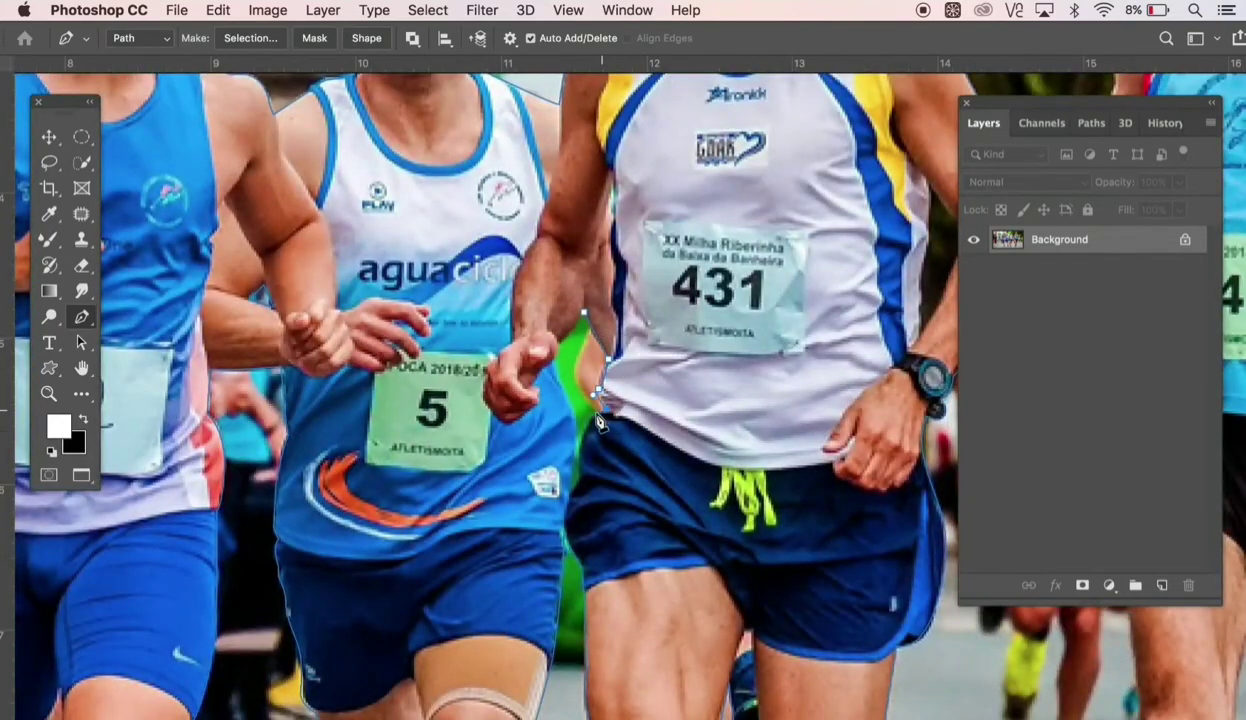
{"action": "left_click", "coordinate": [576, 488]}
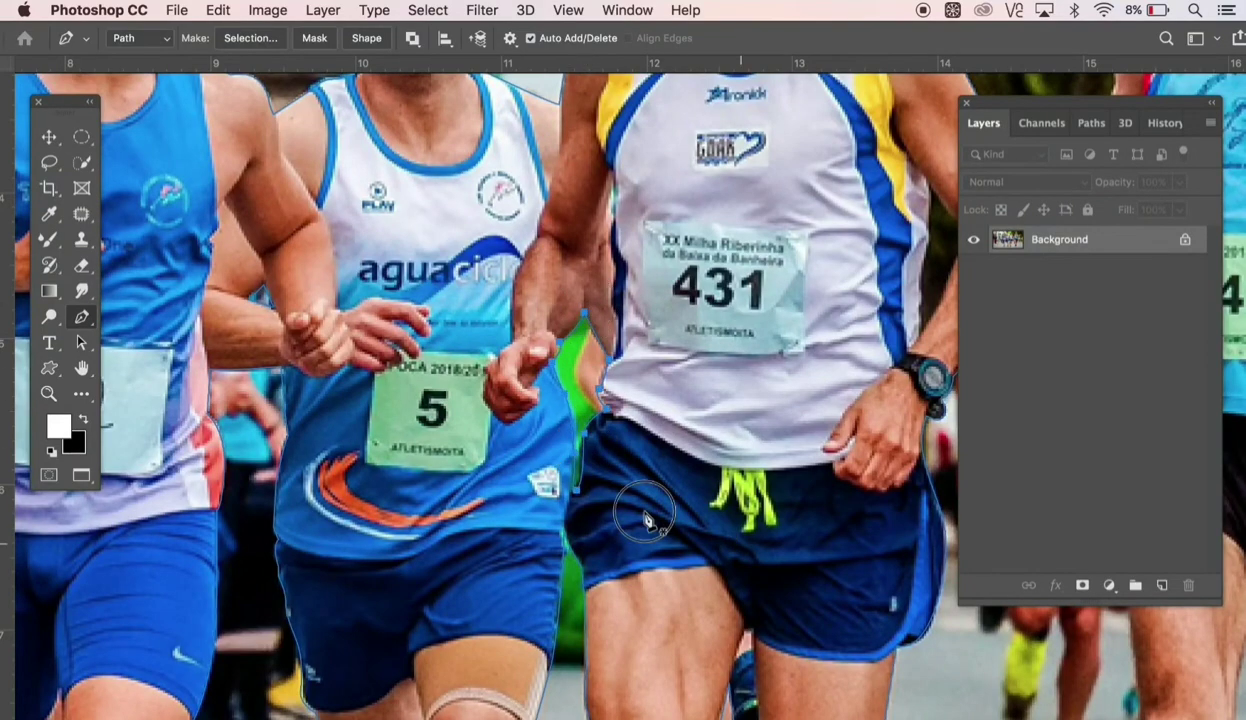
{"action": "scroll", "coordinate": [645, 520], "scroll_direction": "right", "scroll_amount": 5}
{"action": "left_click", "coordinate": [572, 350]}
{"action": "left_click", "coordinate": [596, 284]}
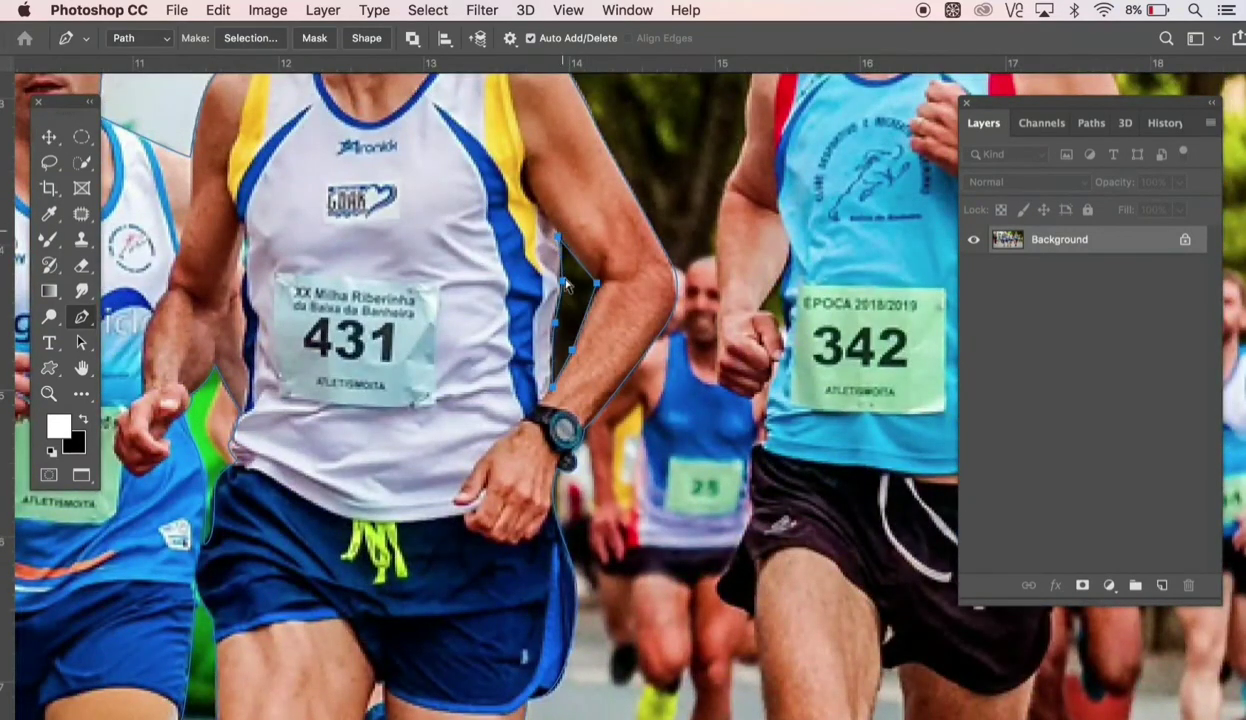
- Pan the view up to bring the runners' upper bodies into view
{"action": "scroll", "coordinate": [532, 541], "scroll_direction": "down", "scroll_amount": 2}
{"action": "scroll", "coordinate": [677, 460], "scroll_direction": "down", "scroll_amount": 2}
{"action": "scroll", "coordinate": [677, 460], "scroll_direction": "right", "scroll_amount": 2}
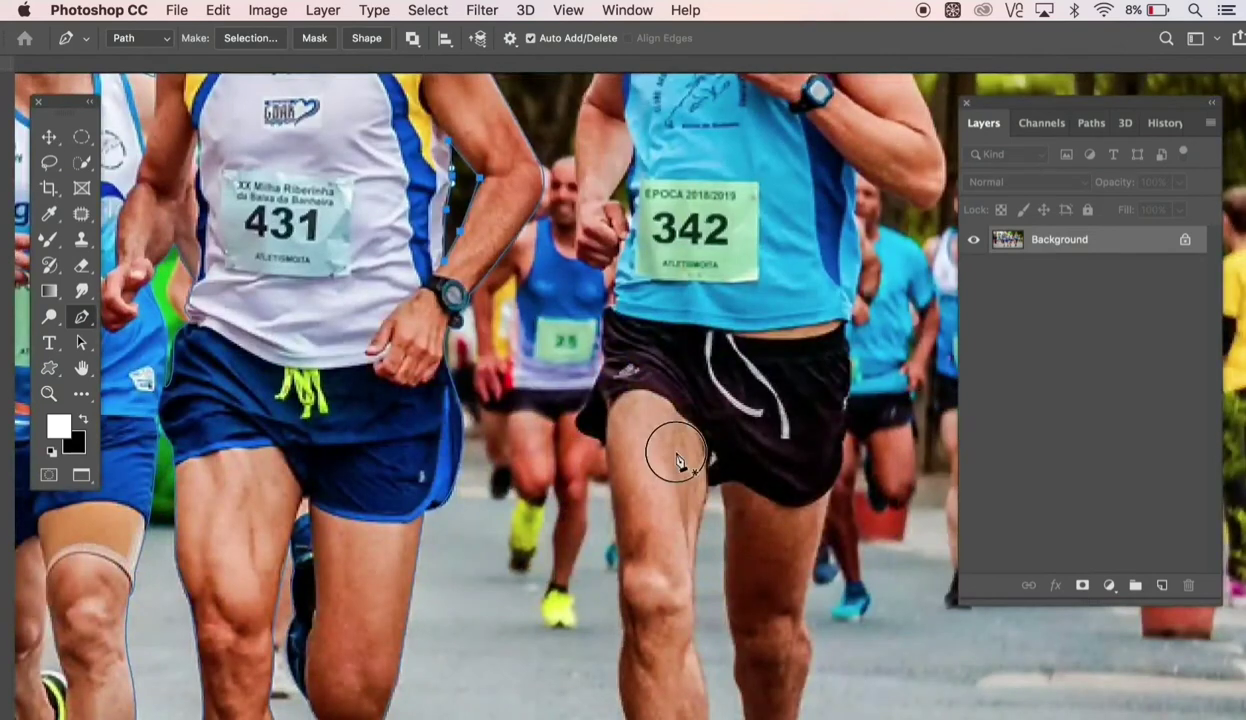
{"action": "scroll", "coordinate": [668, 545], "scroll_direction": "up", "scroll_amount": 3}
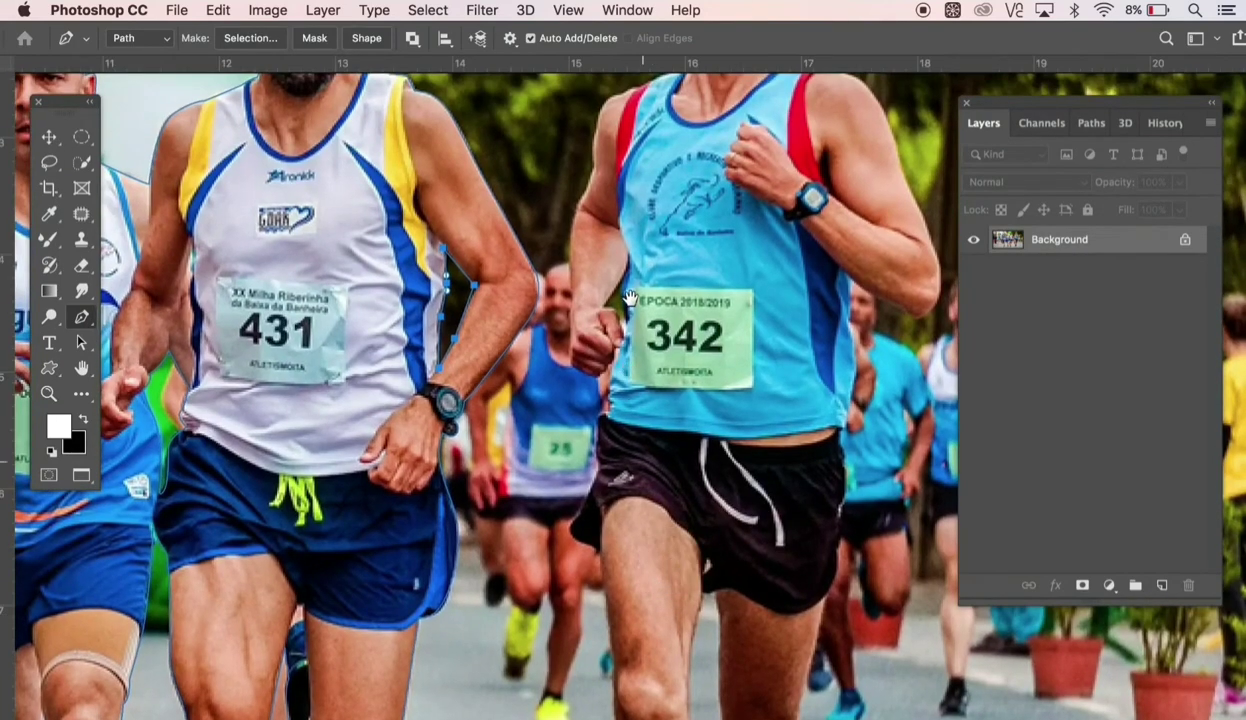
{"action": "left_click_drag", "start_coordinate": [630, 298], "coordinate": [607, 486]}
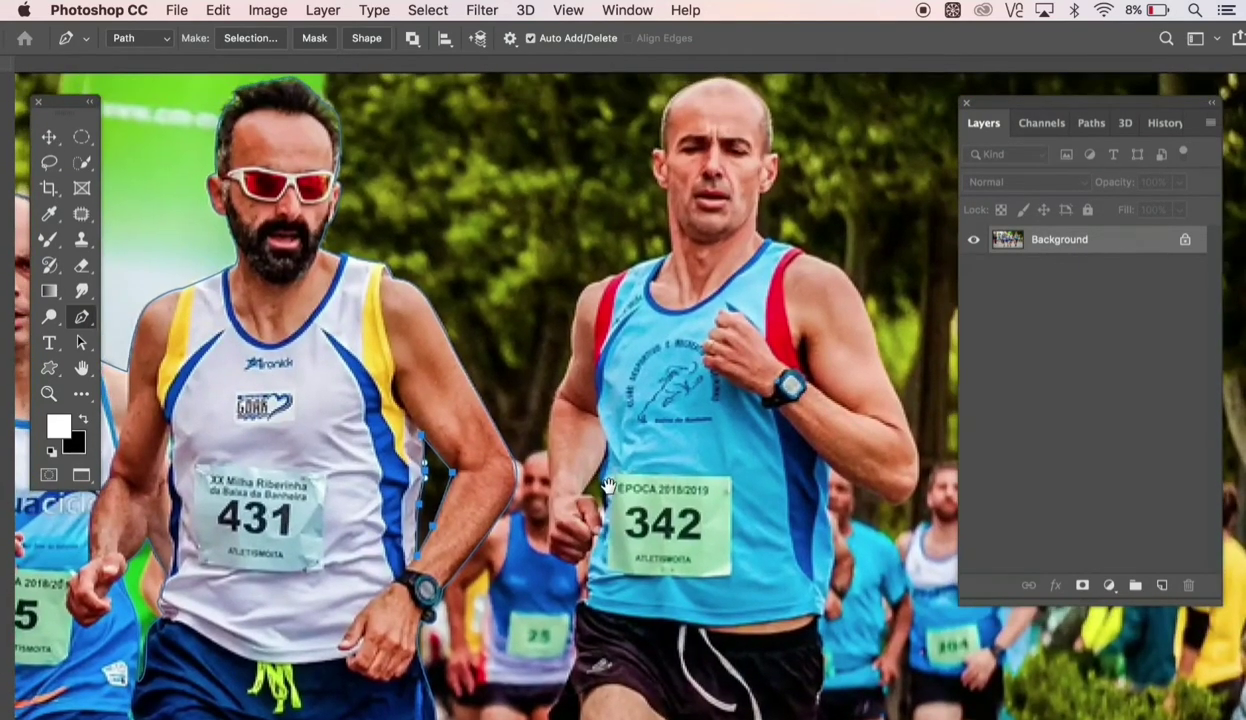
{"action": "scroll", "coordinate": [578, 515], "scroll_direction": "up", "scroll_amount": 1}
- Zoom in and place curved anchors up the edge of runner 342's fist
{"action": "scroll", "coordinate": [579, 527], "scroll_direction": "up", "scroll_amount": 1}
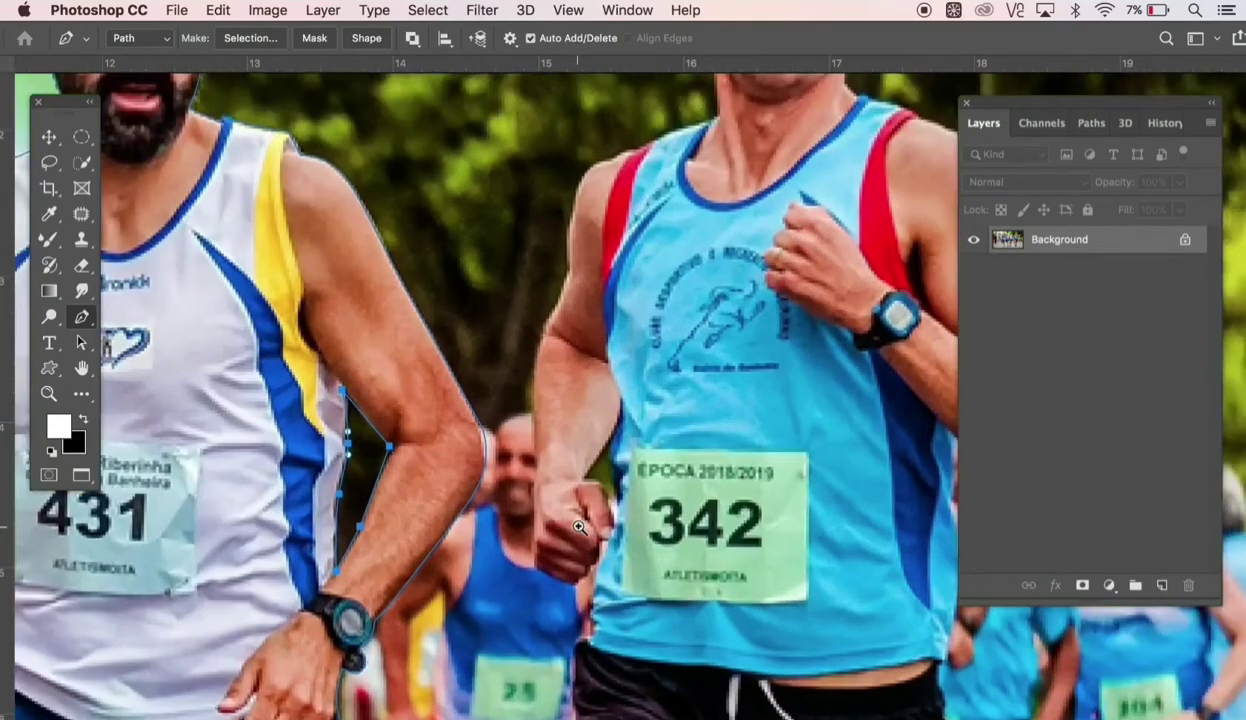
{"action": "left_click", "coordinate": [560, 595], "text": "super"}
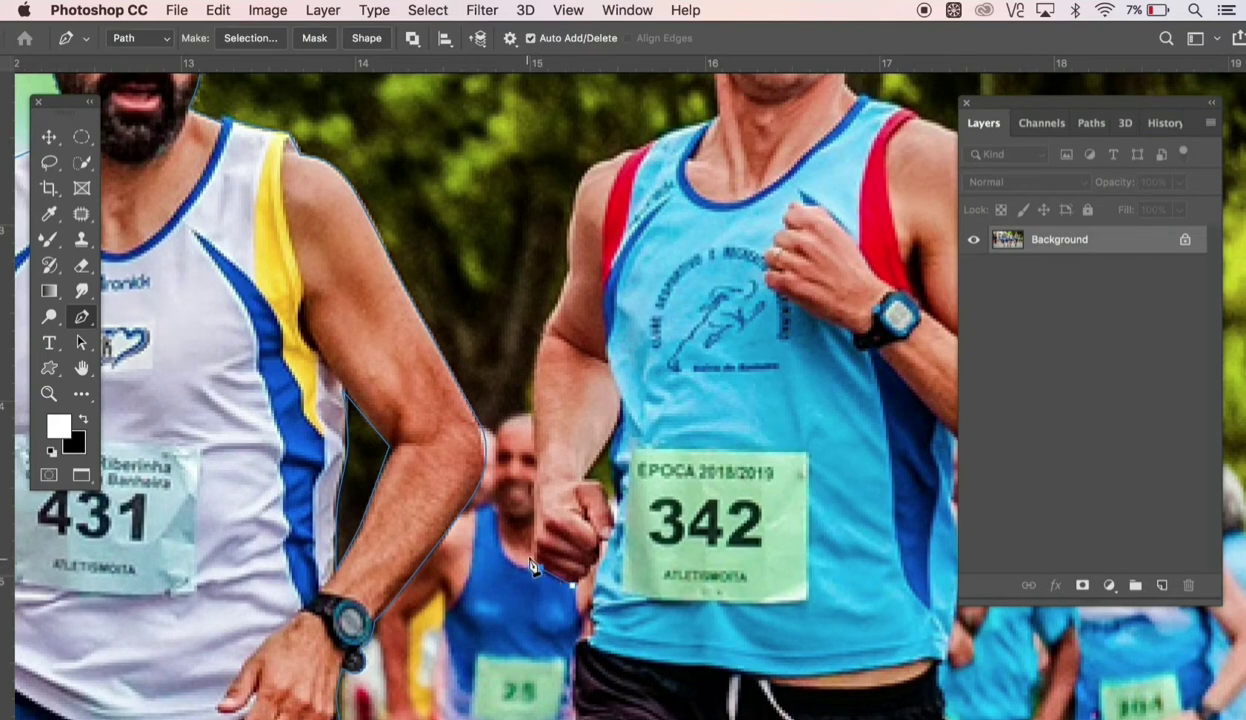
{"action": "scroll", "coordinate": [536, 558], "scroll_direction": "up", "scroll_amount": 1}
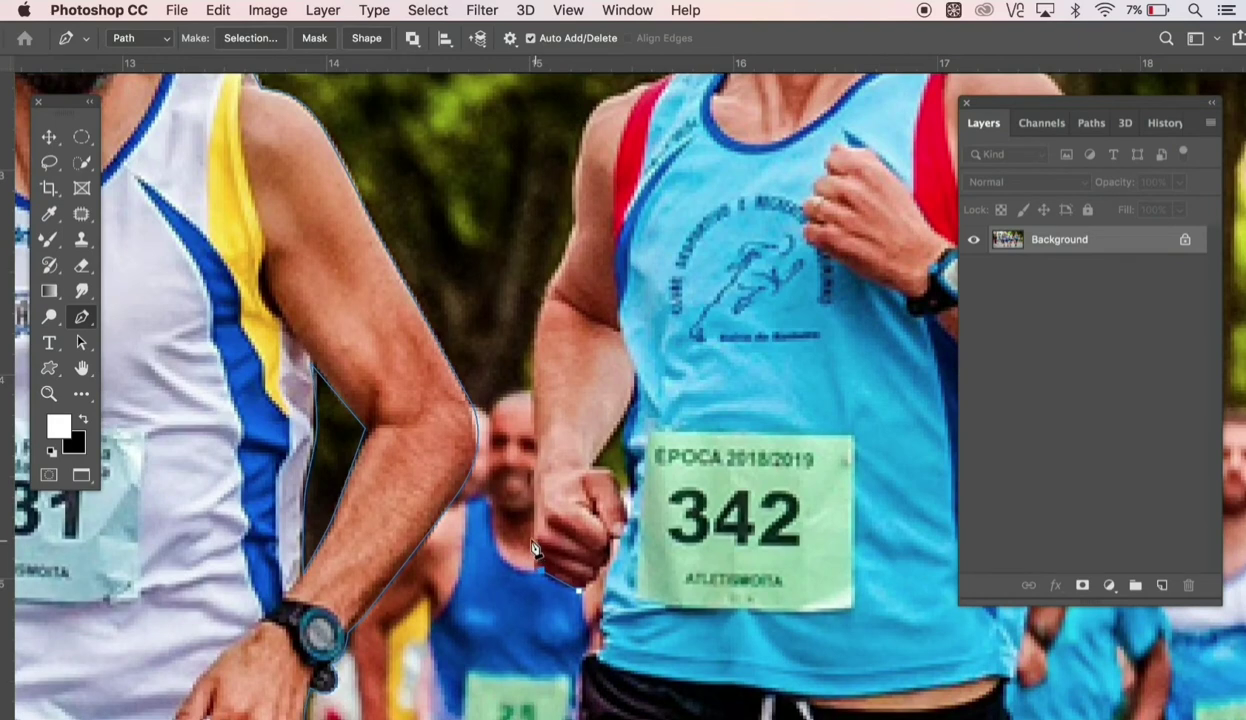
{"action": "left_click_drag", "start_coordinate": [526, 573], "coordinate": [536, 510]}
{"action": "left_click", "coordinate": [534, 377]}
{"action": "left_click_drag", "start_coordinate": [533, 314], "coordinate": [558, 276]}
{"action": "left_click_drag", "start_coordinate": [556, 276], "coordinate": [532, 276]}
- Continue curved anchors up runner 342's arm to his shoulder
{"action": "mouse_move", "coordinate": [545, 362]}
{"action": "left_mouse_down"}
{"action": "mouse_move", "coordinate": [498, 470]}
{"action": "mouse_move", "coordinate": [494, 458]}
{"action": "left_mouse_up"}
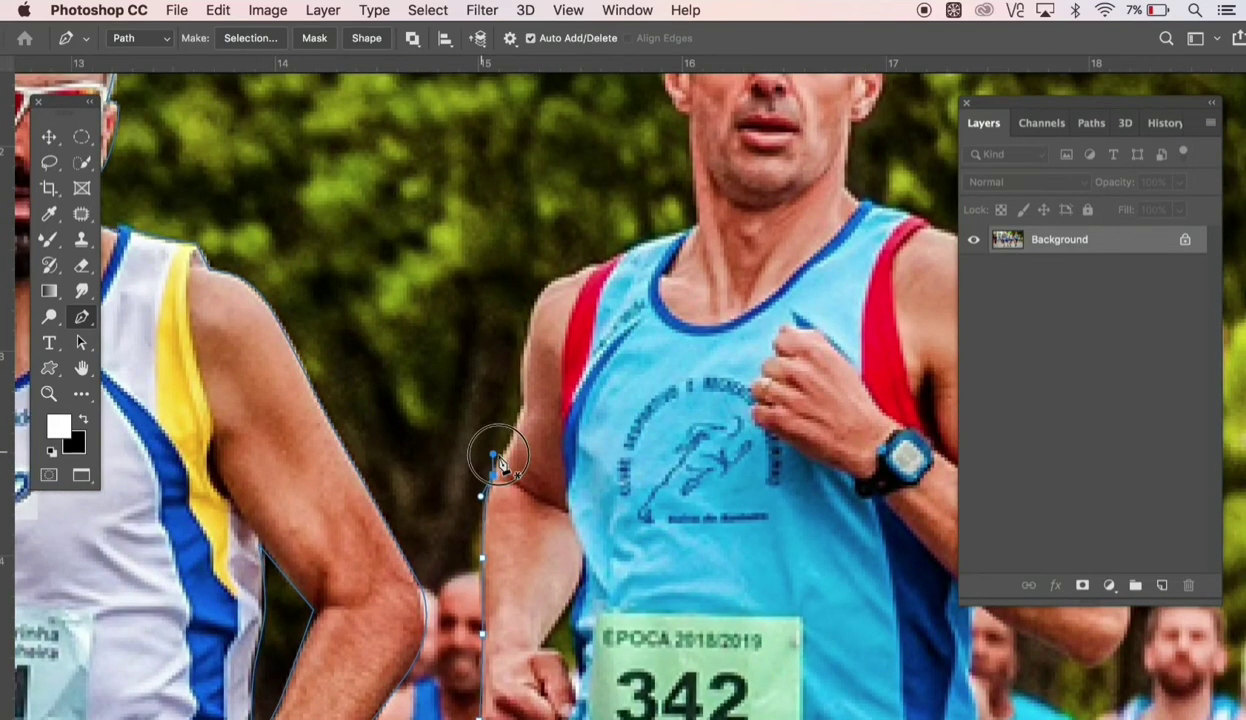
{"action": "left_click", "coordinate": [524, 411]}
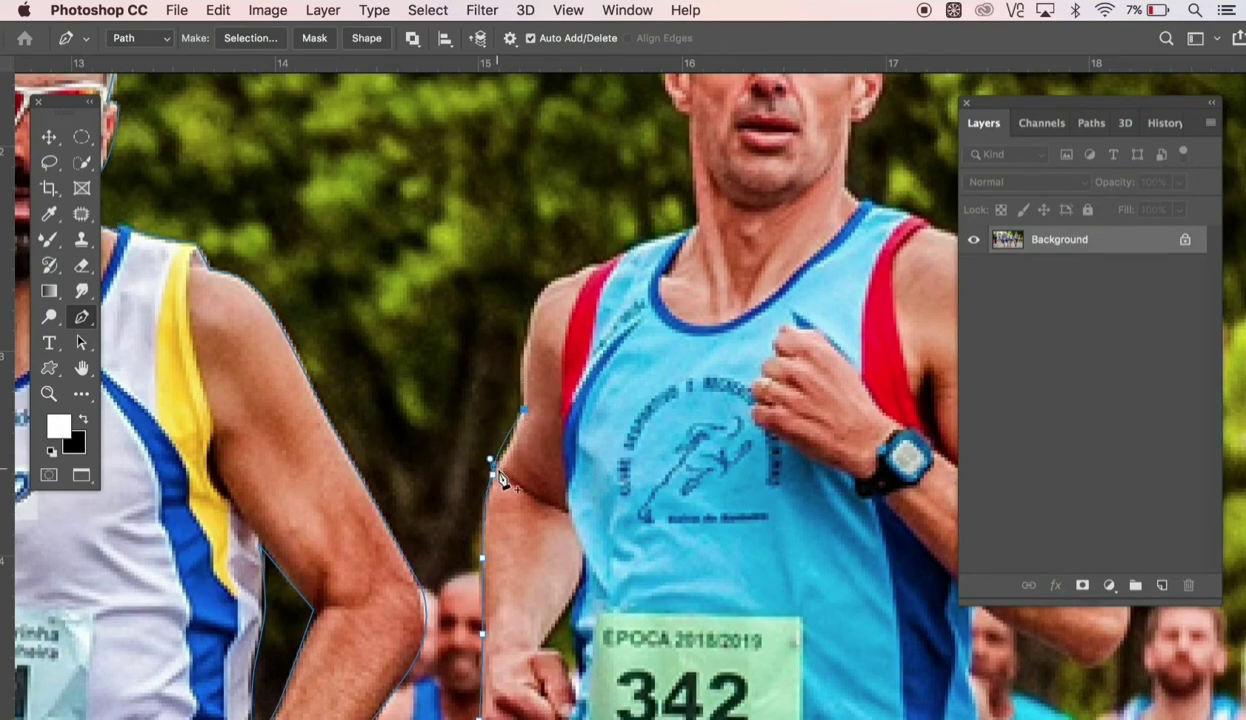
{"action": "left_click_drag", "start_coordinate": [492, 462], "coordinate": [514, 456]}
{"action": "left_click_drag", "start_coordinate": [528, 336], "coordinate": [540, 302]}
{"action": "left_click_drag", "start_coordinate": [577, 273], "coordinate": [605, 261]}
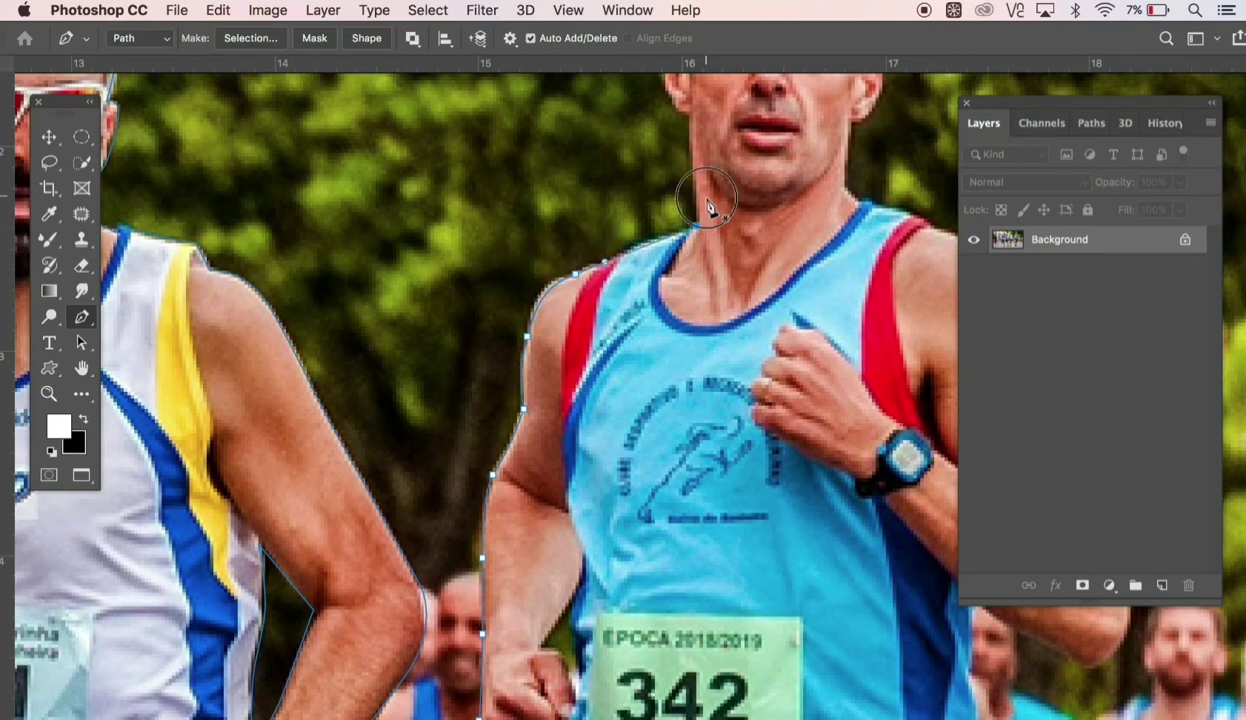
- Trace curved anchors up the neck and around the ear, dismissing a battery notification
{"action": "scroll", "coordinate": [630, 440], "scroll_direction": "up", "scroll_amount": 5}
{"action": "scroll", "coordinate": [630, 440], "scroll_direction": "right", "scroll_amount": 2}
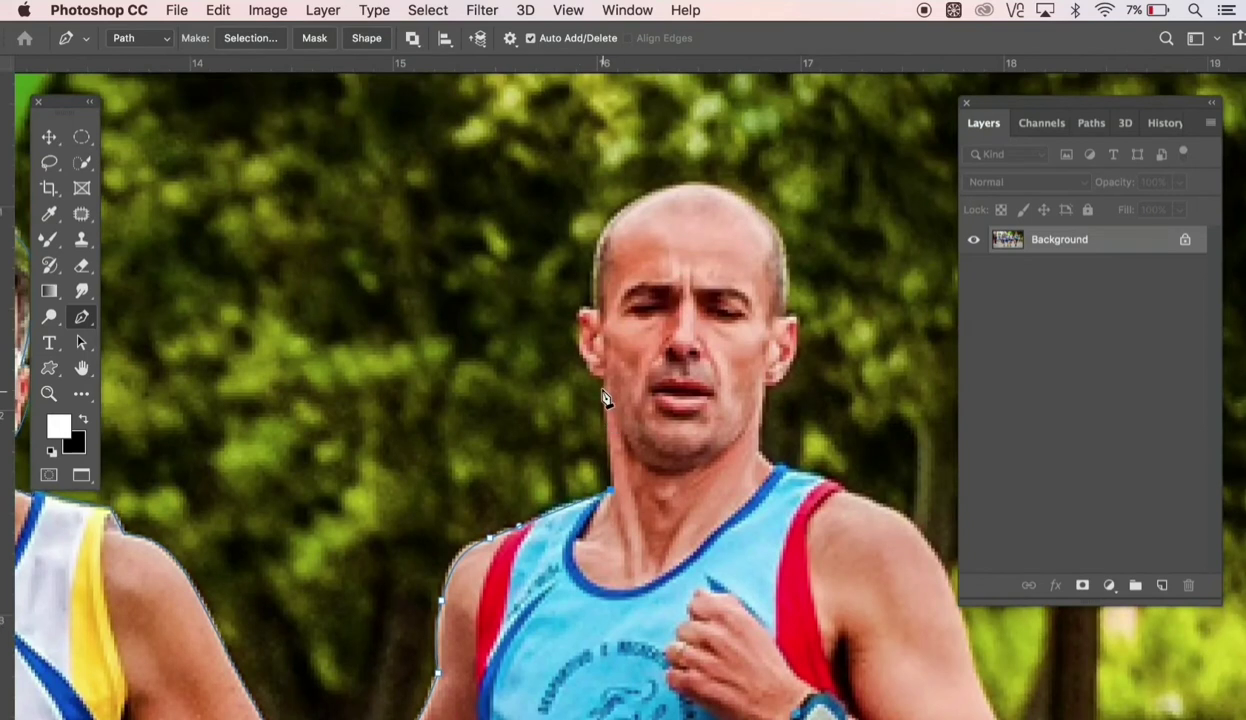
{"action": "left_click_drag", "start_coordinate": [600, 381], "coordinate": [603, 369]}
{"action": "left_click", "coordinate": [600, 357]}
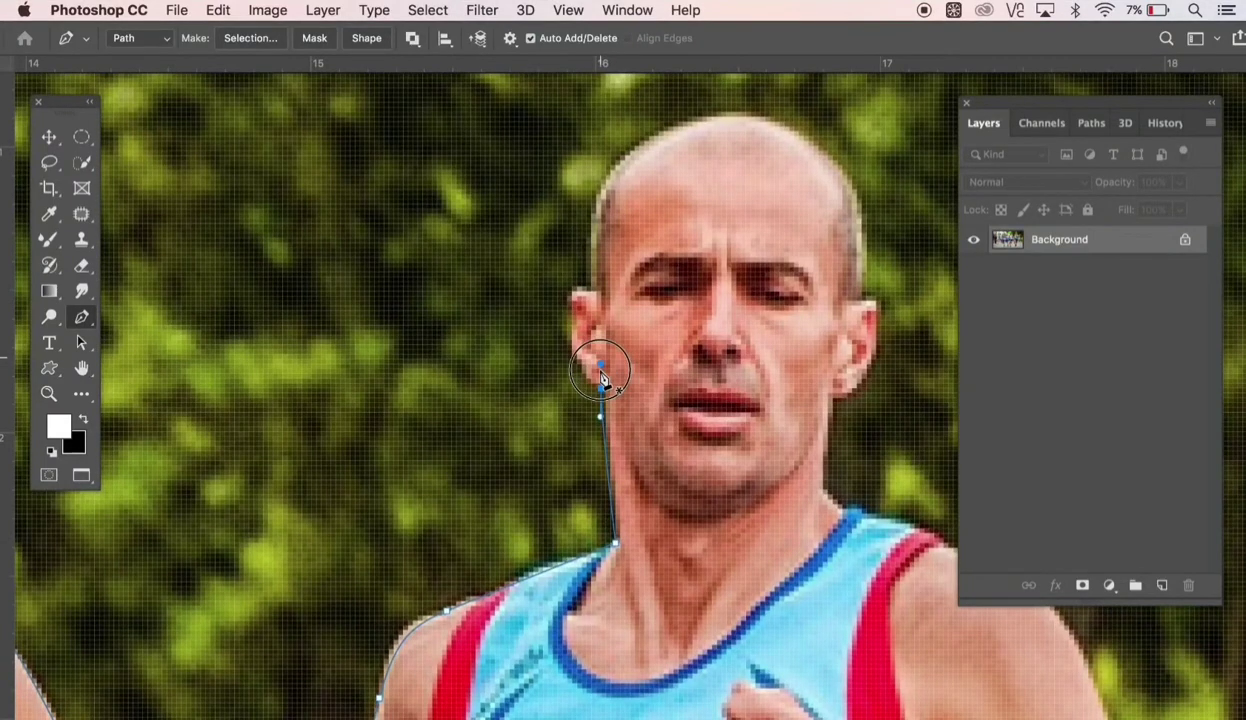
{"action": "left_click_drag", "start_coordinate": [601, 378], "coordinate": [577, 392]}
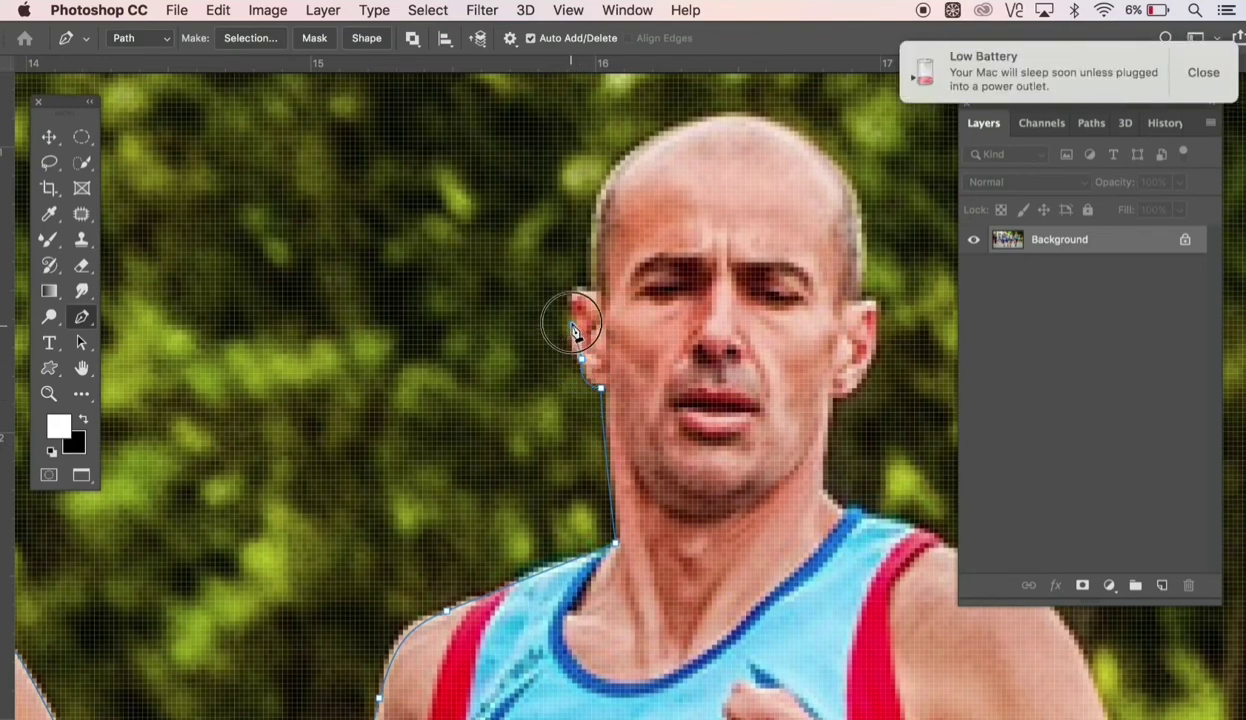
{"action": "mouse_move", "coordinate": [574, 332]}
{"action": "left_mouse_down"}
{"action": "mouse_move", "coordinate": [580, 304]}
{"action": "mouse_move", "coordinate": [562, 300]}
{"action": "left_mouse_up"}
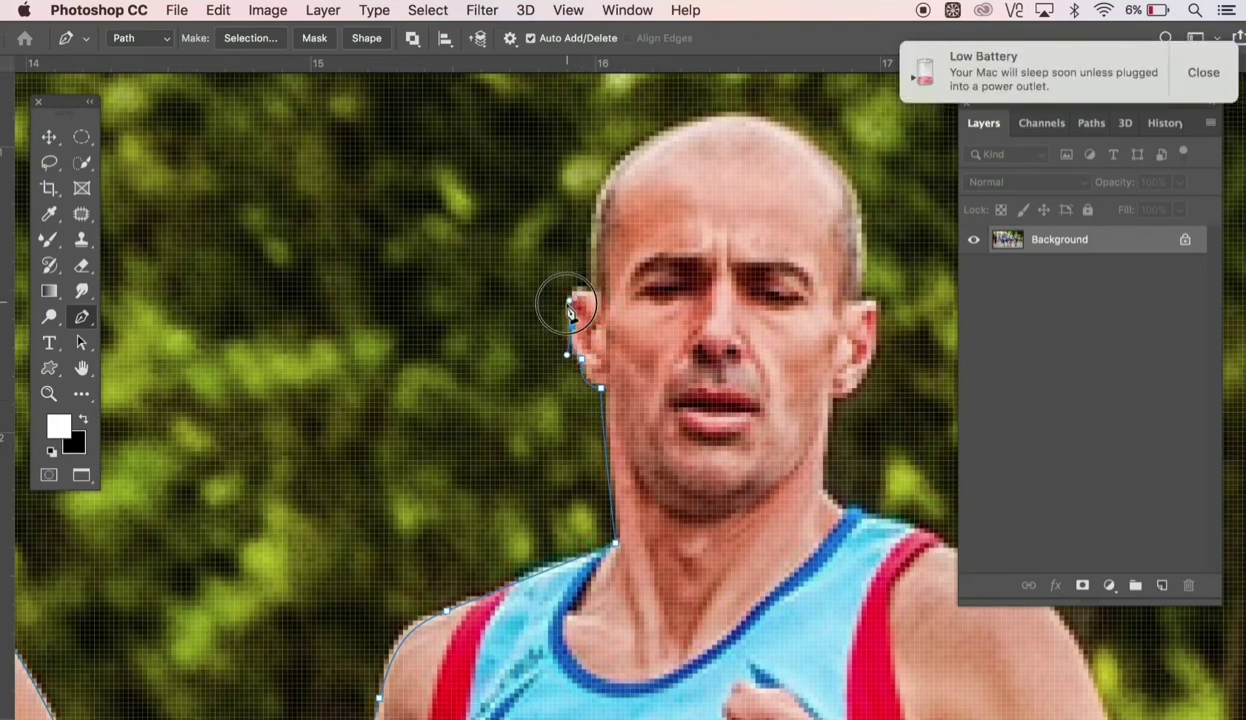
{"action": "left_click", "coordinate": [1212, 75]}
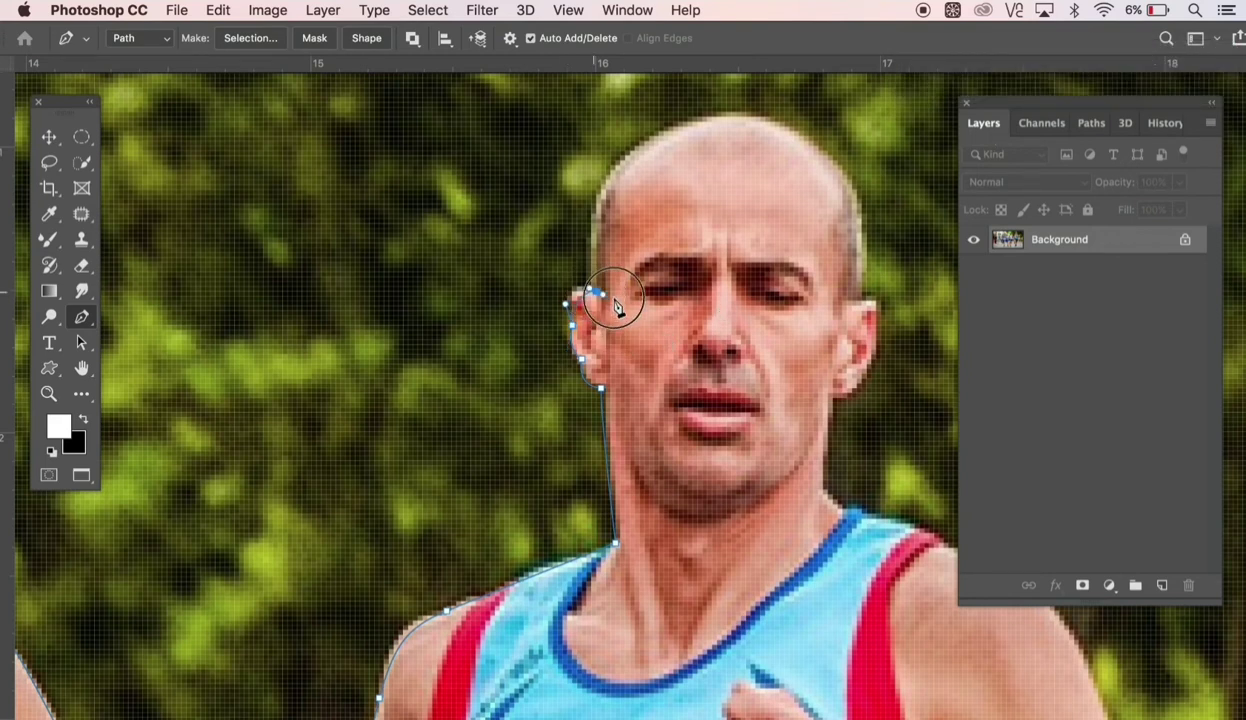
{"action": "left_click_drag", "start_coordinate": [595, 291], "coordinate": [593, 252]}
- Curve the path over the top of the head and around the right ear
{"action": "left_click_drag", "start_coordinate": [645, 142], "coordinate": [703, 120]}
{"action": "left_click_drag", "start_coordinate": [799, 136], "coordinate": [845, 162]}
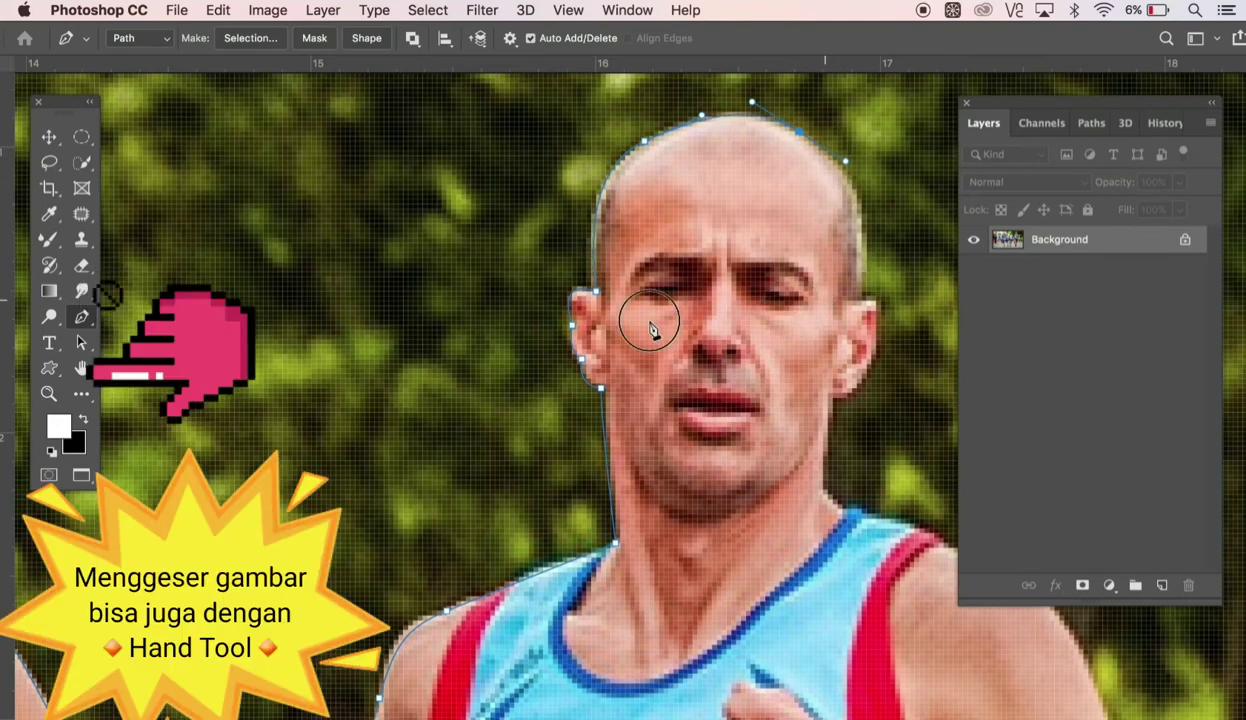
{"action": "left_click_drag", "start_coordinate": [659, 322], "coordinate": [617, 300]}
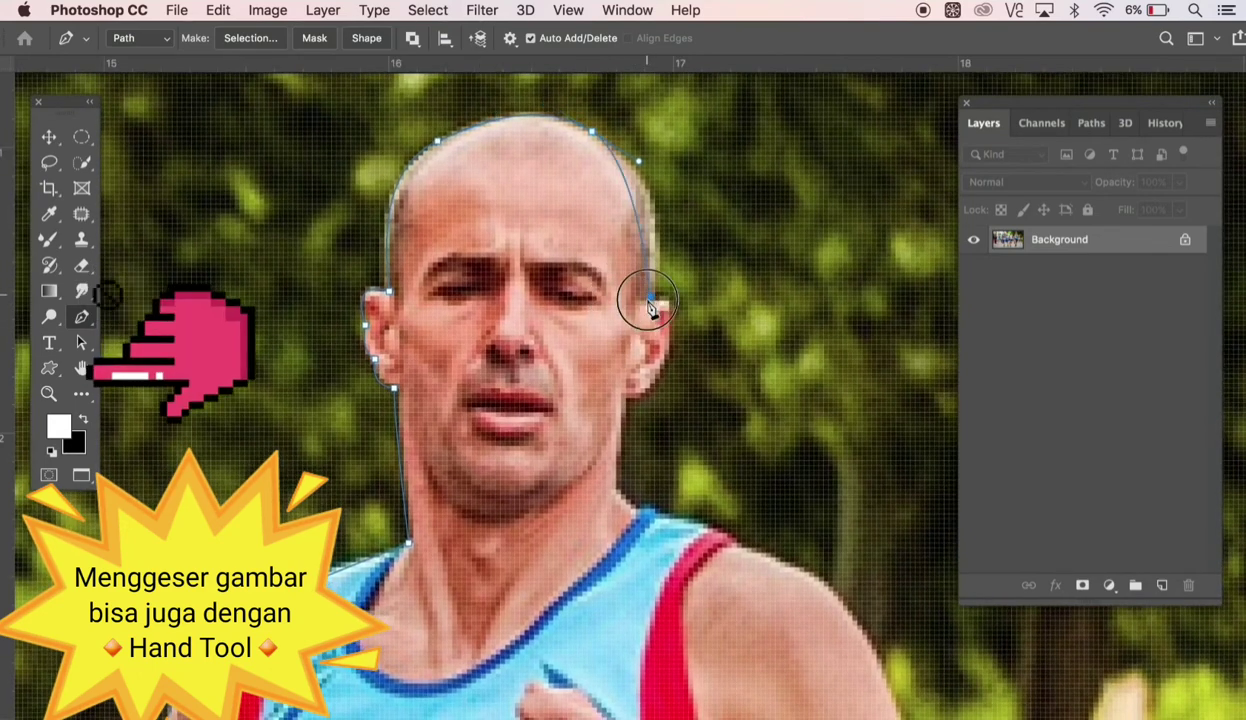
{"action": "mouse_move", "coordinate": [650, 297]}
{"action": "left_mouse_down"}
{"action": "mouse_move", "coordinate": [633, 372]}
{"action": "mouse_move", "coordinate": [680, 302]}
{"action": "left_mouse_up"}
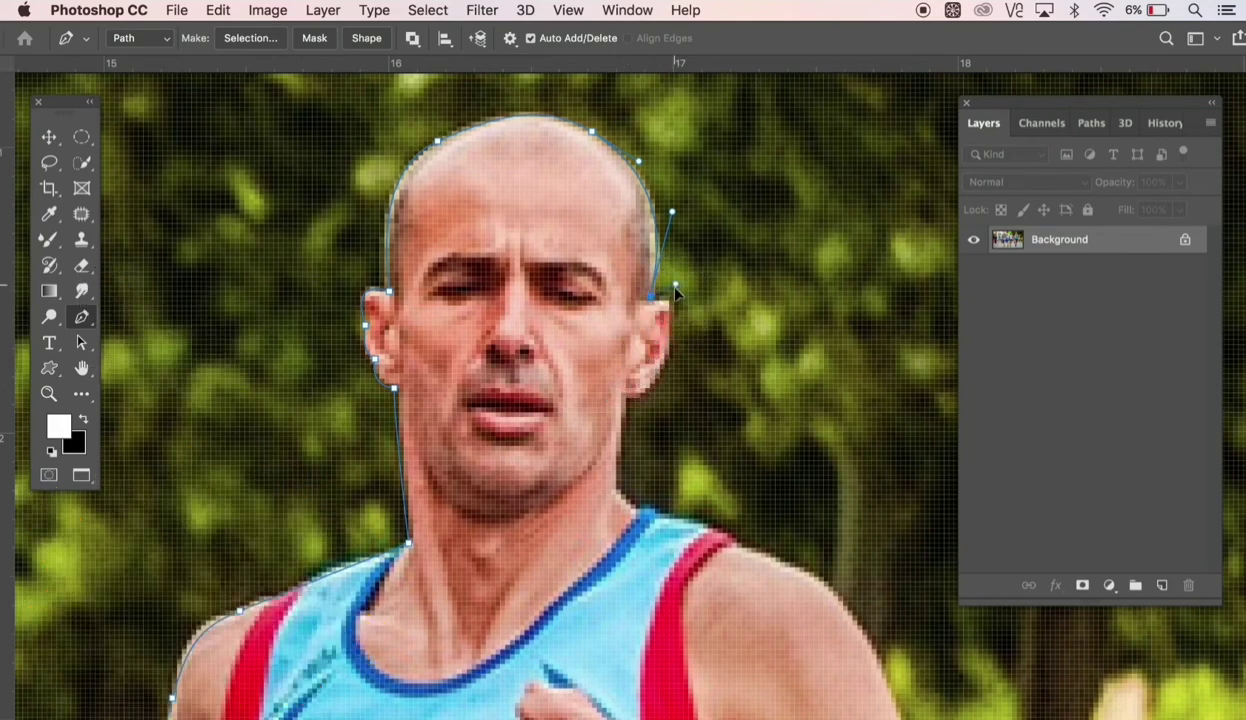
{"action": "left_click_drag", "start_coordinate": [668, 341], "coordinate": [672, 350]}
{"action": "left_click_drag", "start_coordinate": [677, 292], "coordinate": [667, 305]}
- Extend the path down past the jaw to the shoulder
{"action": "left_click_drag", "start_coordinate": [660, 390], "coordinate": [642, 405]}
{"action": "left_click_drag", "start_coordinate": [628, 403], "coordinate": [623, 418]}
{"action": "left_click_drag", "start_coordinate": [638, 517], "coordinate": [697, 530]}
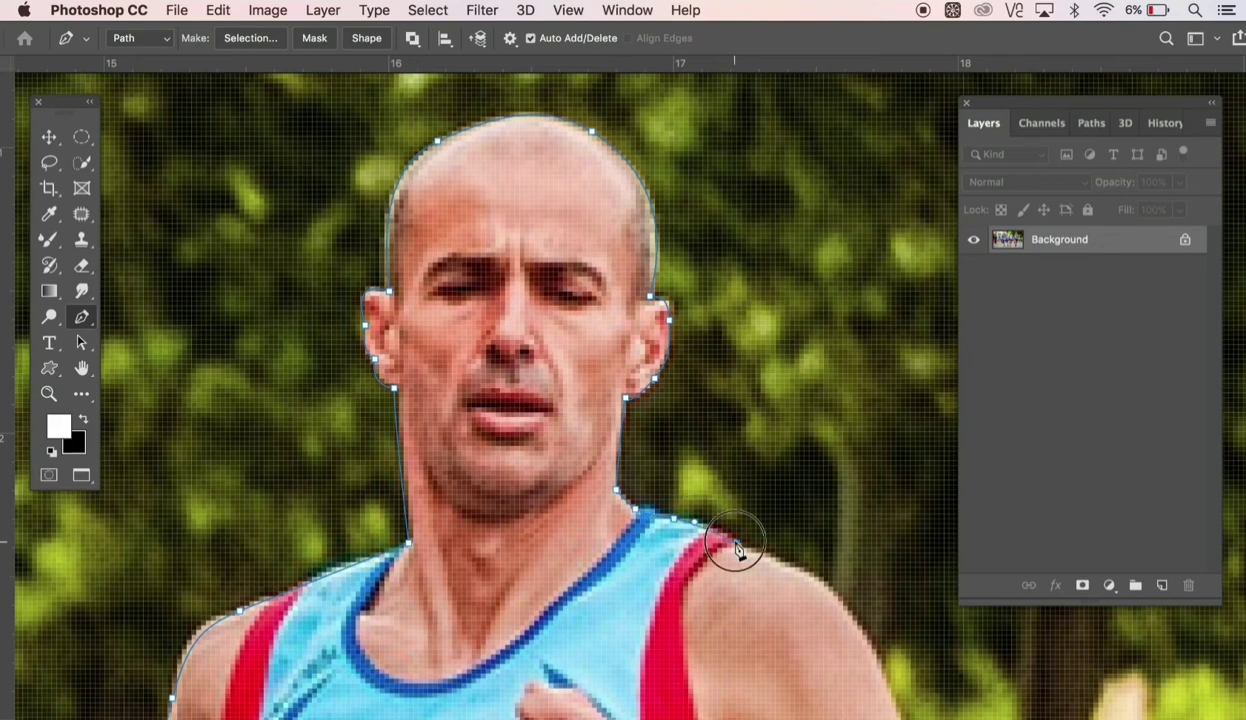
{"action": "mouse_move", "coordinate": [815, 572]}
{"action": "left_mouse_down"}
{"action": "mouse_move", "coordinate": [846, 597]}
{"action": "mouse_move", "coordinate": [824, 588]}
{"action": "left_mouse_up"}
{"action": "scroll", "coordinate": [822, 588], "scroll_direction": "down", "scroll_amount": 5}
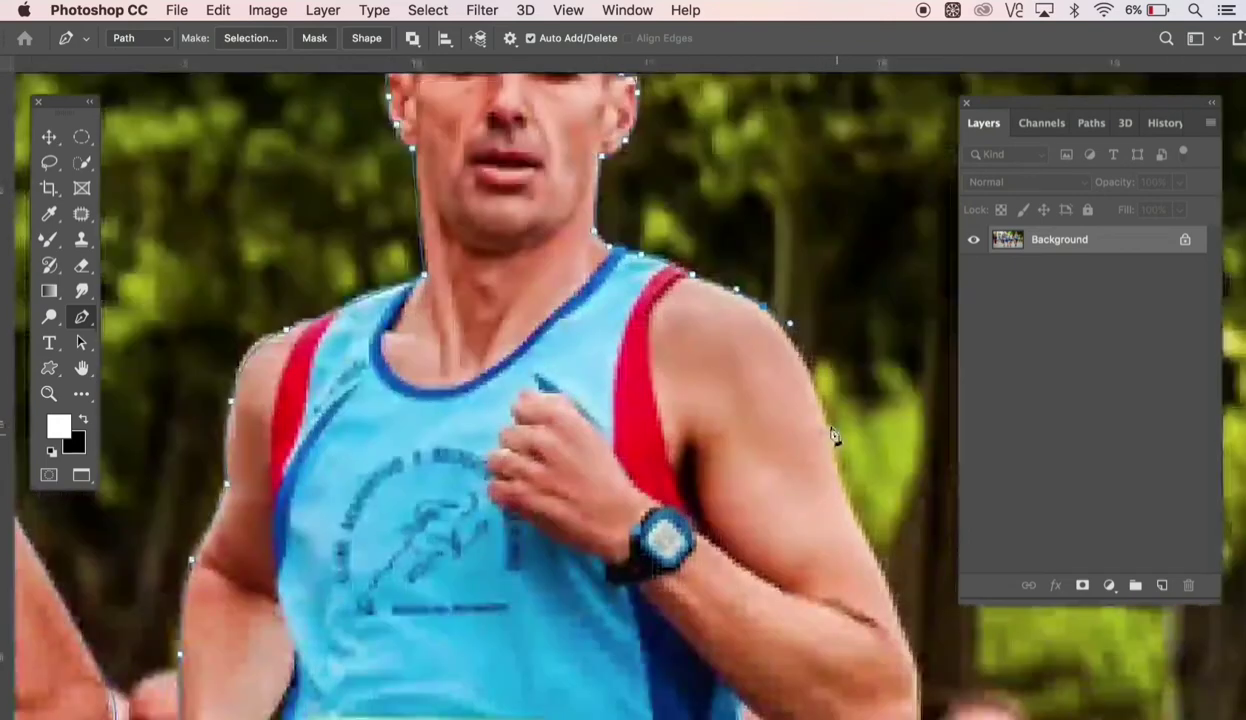
{"action": "scroll", "coordinate": [884, 648], "scroll_direction": "down", "scroll_amount": 5}
- Add anchors along the arm, elbow, inner arm and torso side to the waist
{"action": "left_click", "coordinate": [852, 405]}
{"action": "left_click", "coordinate": [791, 421]}
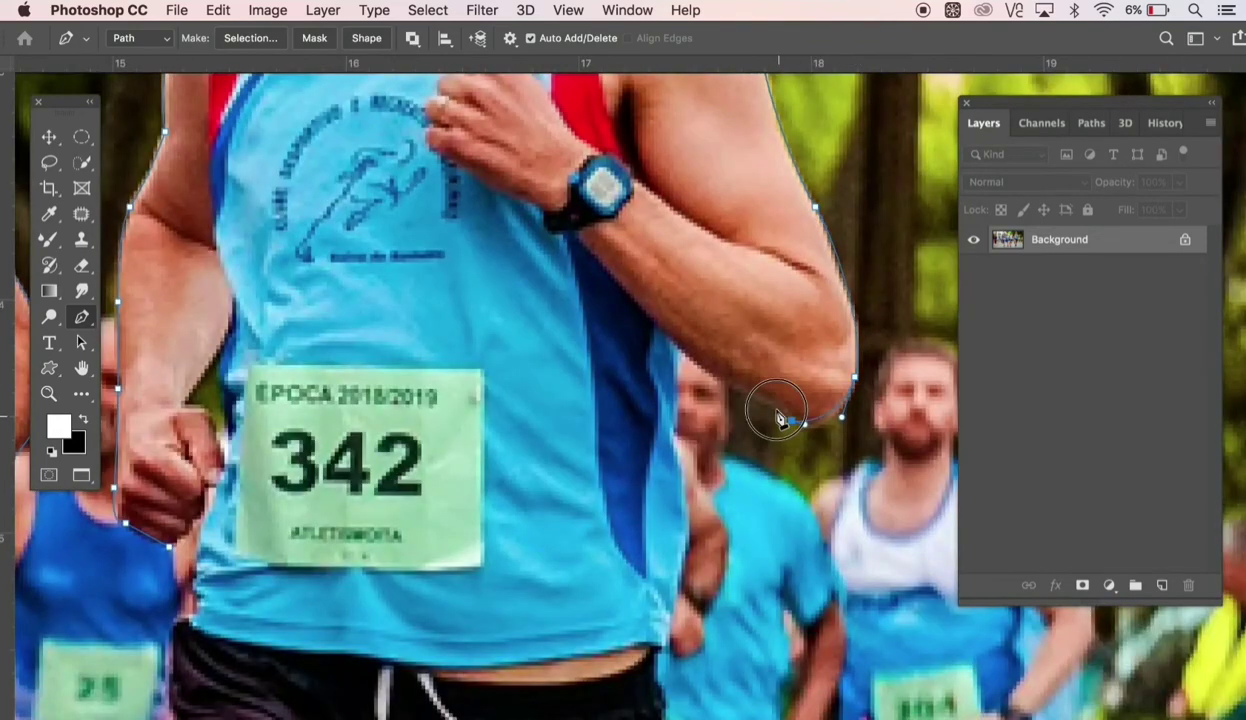
{"action": "left_click", "coordinate": [677, 350]}
{"action": "left_click", "coordinate": [673, 438]}
{"action": "left_click", "coordinate": [663, 648]}
{"action": "left_click", "coordinate": [670, 567]}
{"action": "scroll", "coordinate": [670, 567], "scroll_direction": "down", "scroll_amount": 5}
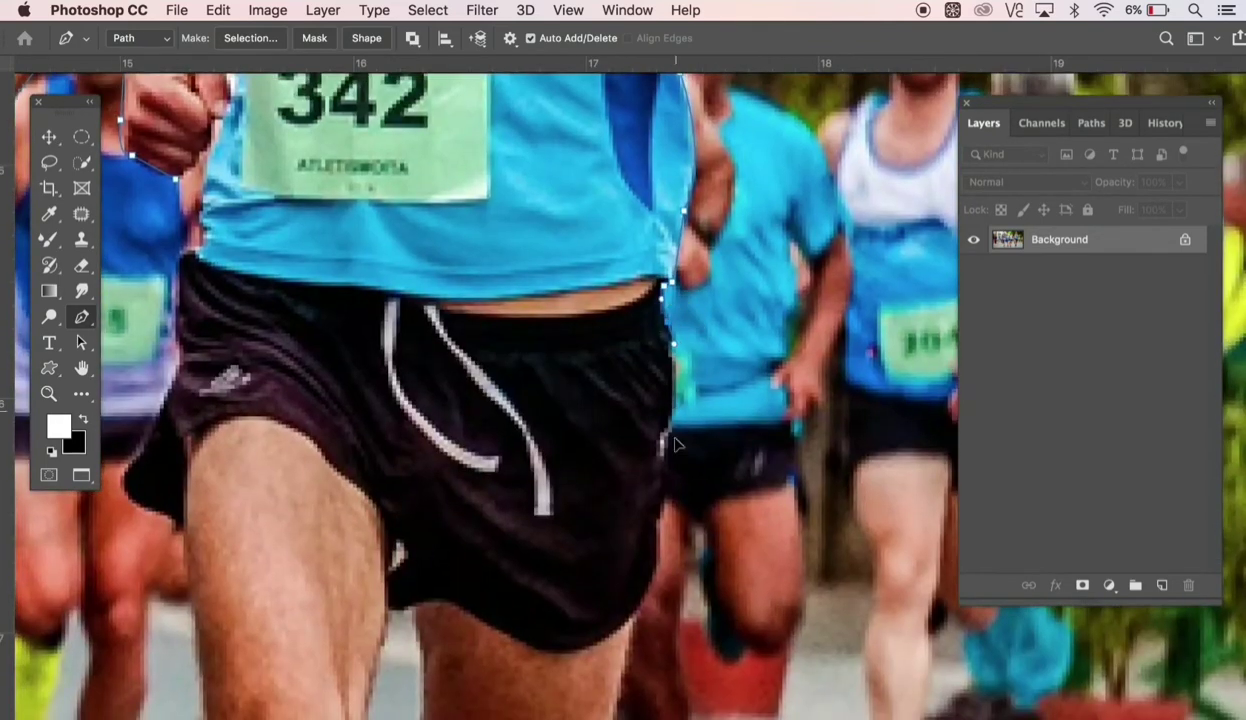
- Trace the shorts, thigh, calf and knee toward the shoe
{"action": "left_click", "coordinate": [662, 455]}
{"action": "left_click", "coordinate": [658, 552]}
{"action": "scroll", "coordinate": [640, 600], "scroll_direction": "down", "scroll_amount": 5}
{"action": "left_click", "coordinate": [615, 459]}
{"action": "left_click", "coordinate": [630, 570]}
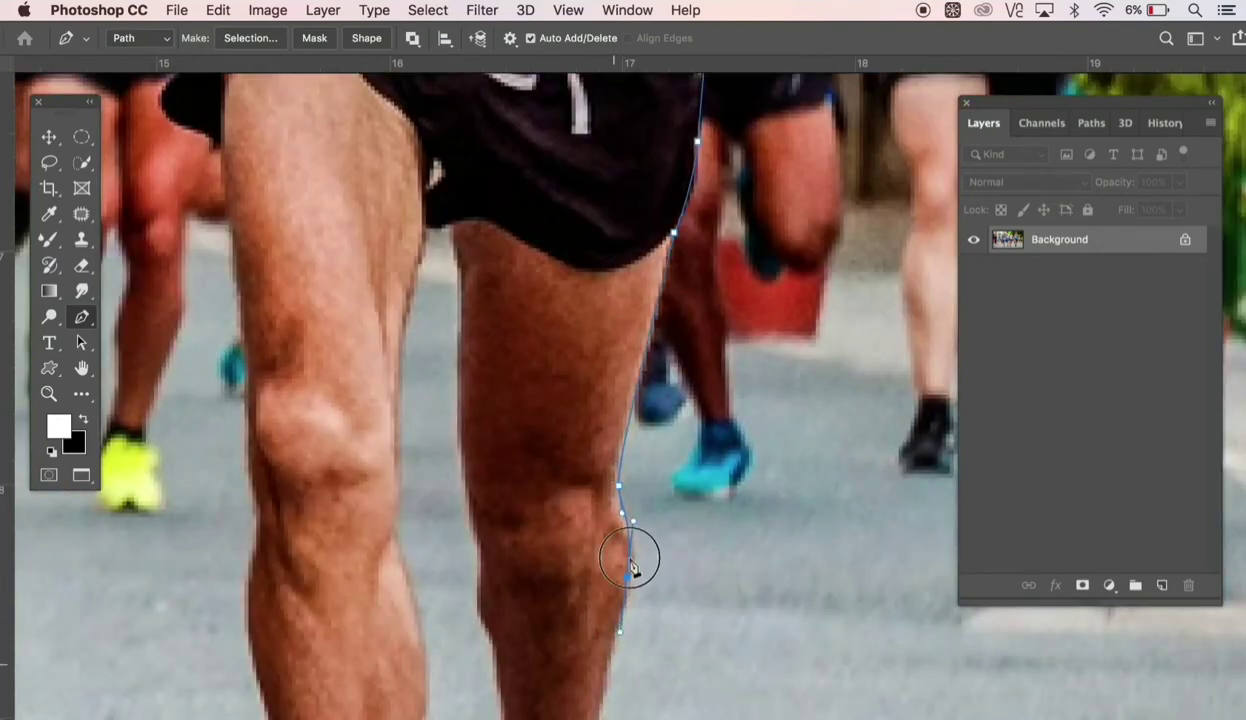
{"action": "scroll", "coordinate": [637, 567], "scroll_direction": "down", "scroll_amount": 5}
{"action": "left_click", "coordinate": [650, 610]}
{"action": "scroll", "coordinate": [660, 600], "scroll_direction": "down", "scroll_amount": 4}
{"action": "left_click", "coordinate": [678, 550]}
- Outline the shoe's sole, toe and heel, then up the ankle
{"action": "left_click_drag", "start_coordinate": [654, 655], "coordinate": [608, 683]}
{"action": "left_click", "coordinate": [576, 686]}
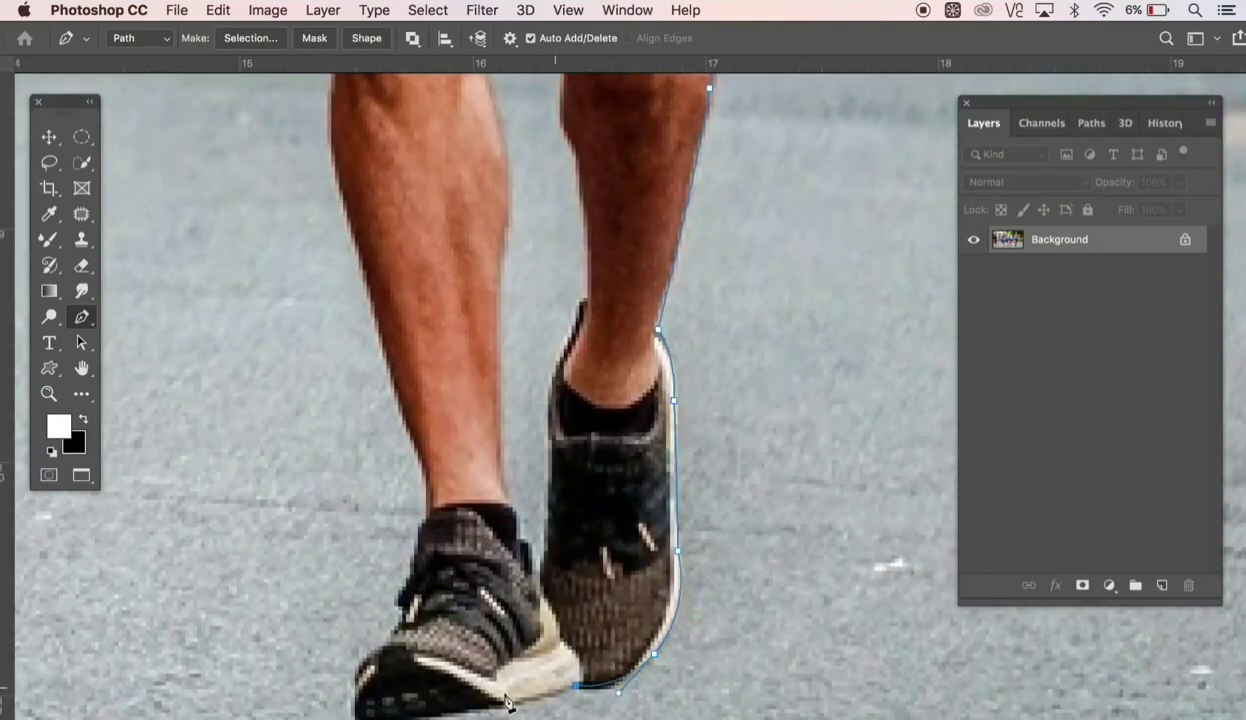
{"action": "left_click", "coordinate": [505, 705]}
{"action": "left_click", "coordinate": [357, 714]}
{"action": "left_click", "coordinate": [383, 648]}
{"action": "left_click", "coordinate": [410, 578]}
{"action": "left_click", "coordinate": [427, 509]}
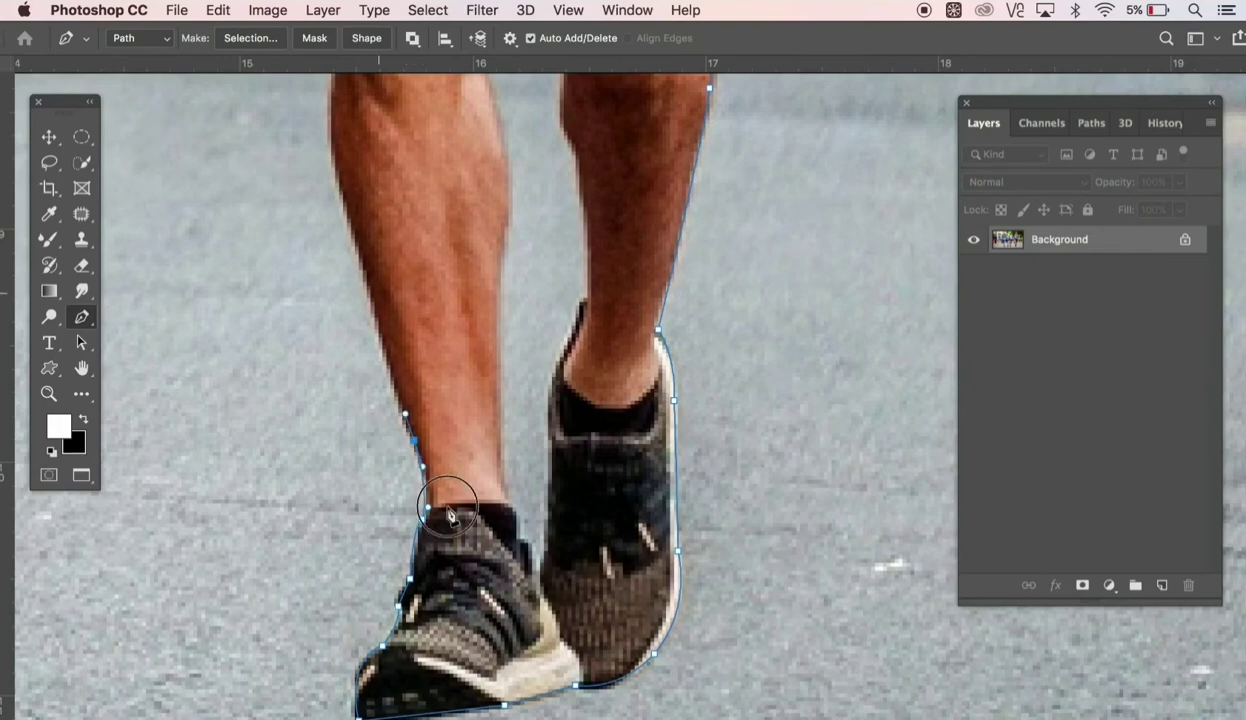
- Trace up the left thigh and shorts edge toward the shirt hem
{"action": "scroll", "coordinate": [431, 492], "scroll_direction": "up", "scroll_amount": 5}
{"action": "left_click", "coordinate": [417, 370]}
{"action": "scroll", "coordinate": [417, 370], "scroll_direction": "up", "scroll_amount": 5}
{"action": "left_click", "coordinate": [478, 548]}
{"action": "scroll", "coordinate": [478, 548], "scroll_direction": "up", "scroll_amount": 1}
{"action": "left_click", "coordinate": [481, 483]}
{"action": "left_click", "coordinate": [459, 285]}
{"action": "left_click", "coordinate": [424, 263]}
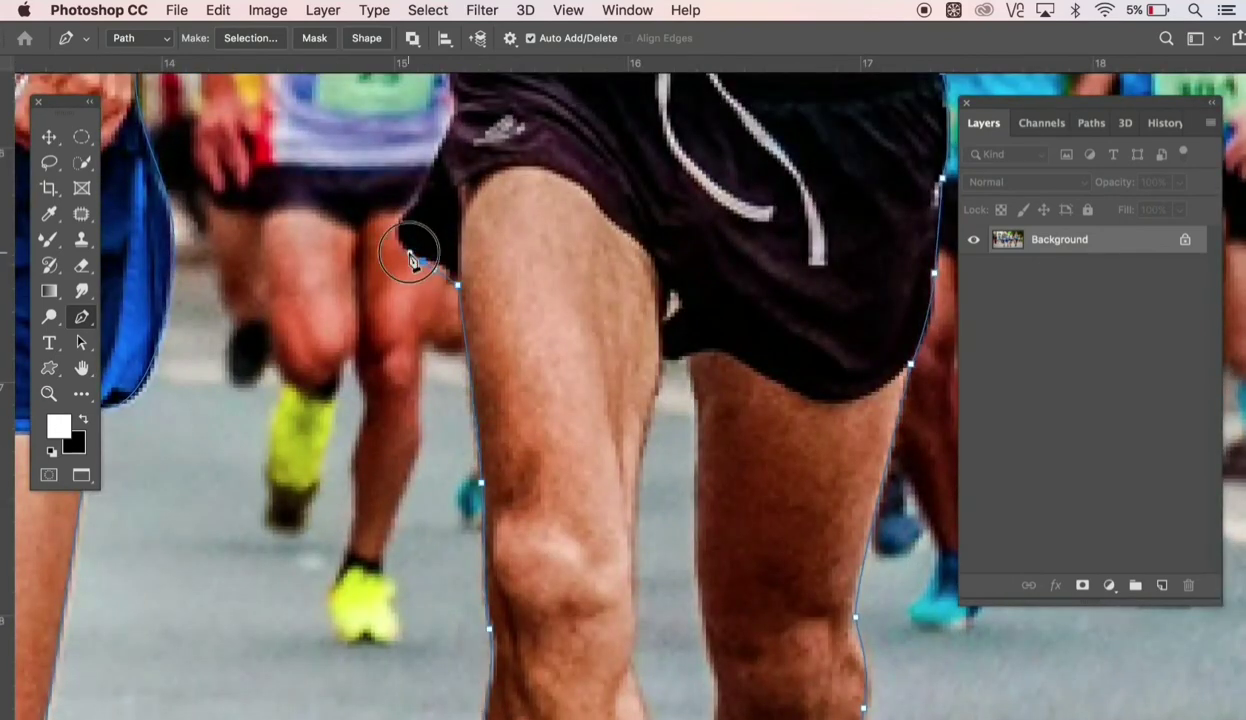
{"action": "left_click", "coordinate": [408, 207]}
{"action": "scroll", "coordinate": [415, 180], "scroll_direction": "up", "scroll_amount": 5}
{"action": "left_click", "coordinate": [455, 348]}
{"action": "left_click", "coordinate": [452, 272]}
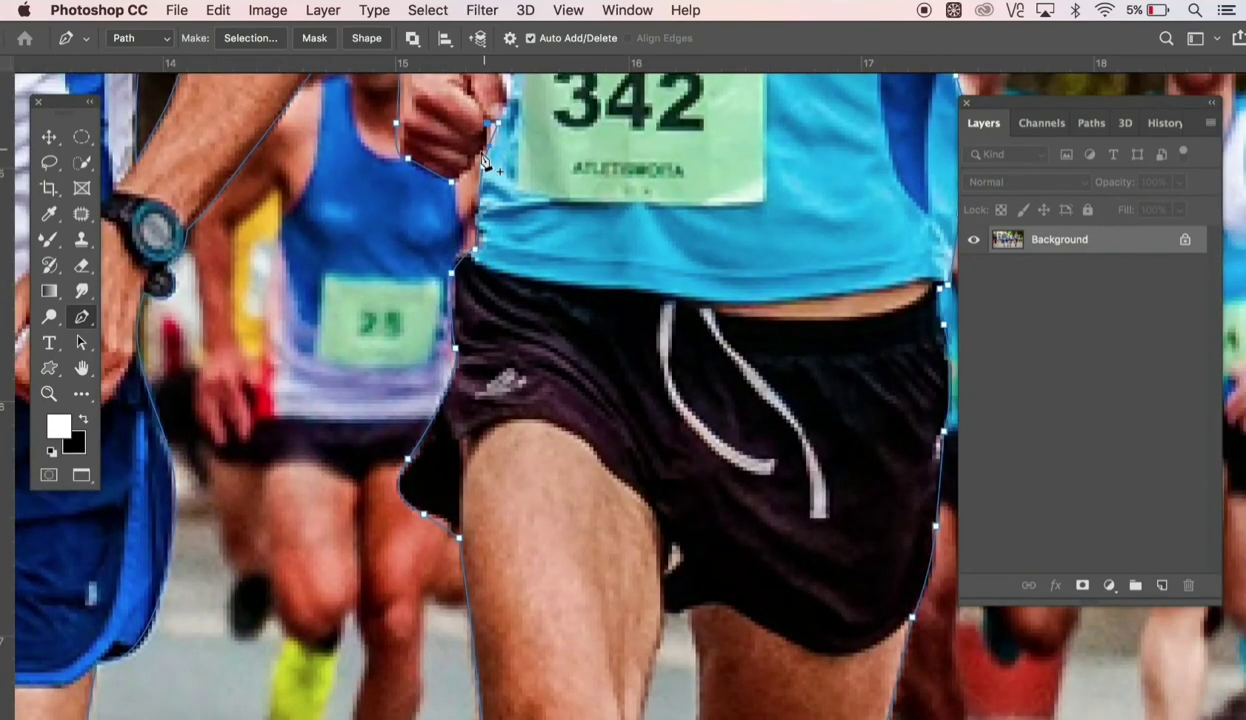
- Add an anchor beside the runner's arm, then scroll back down to the calves
{"action": "scroll", "coordinate": [417, 490], "scroll_direction": "up", "scroll_amount": 5}
{"action": "scroll", "coordinate": [314, 592], "scroll_direction": "up", "scroll_amount": 5}
{"action": "left_click", "coordinate": [286, 495]}
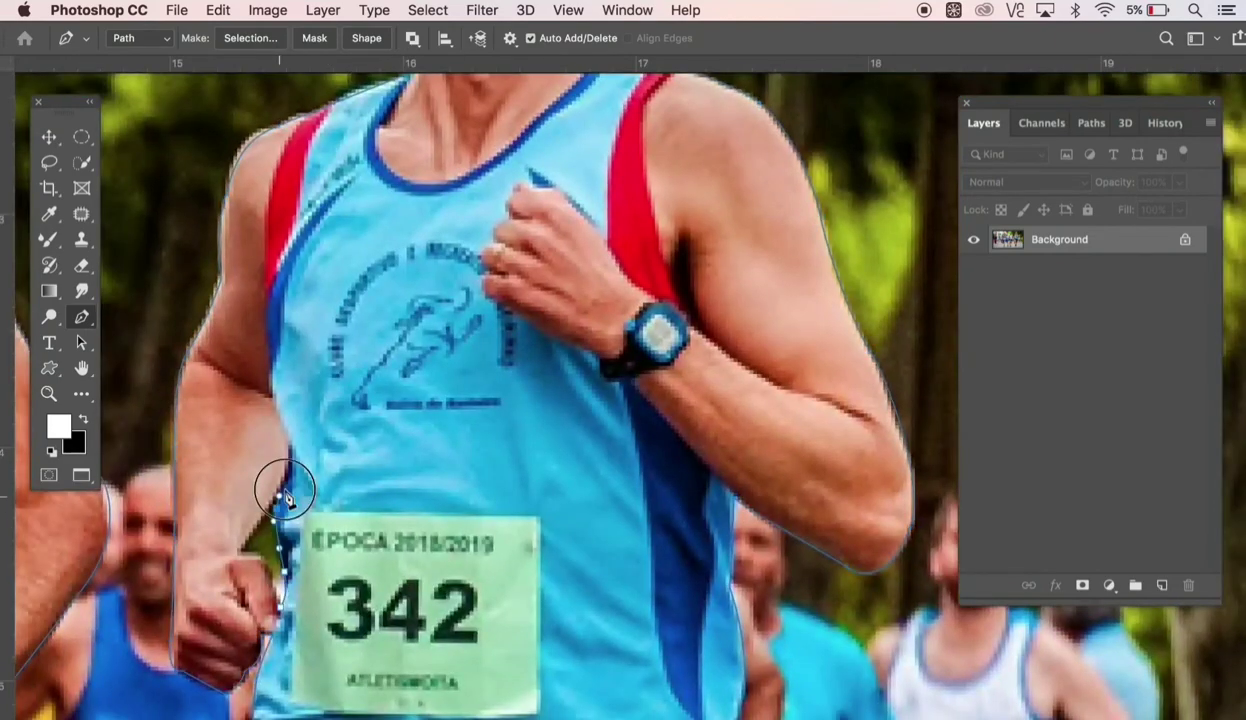
{"action": "scroll", "coordinate": [272, 598], "scroll_direction": "down", "scroll_amount": 3}
{"action": "scroll", "coordinate": [697, 418], "scroll_direction": "down", "scroll_amount": 1}
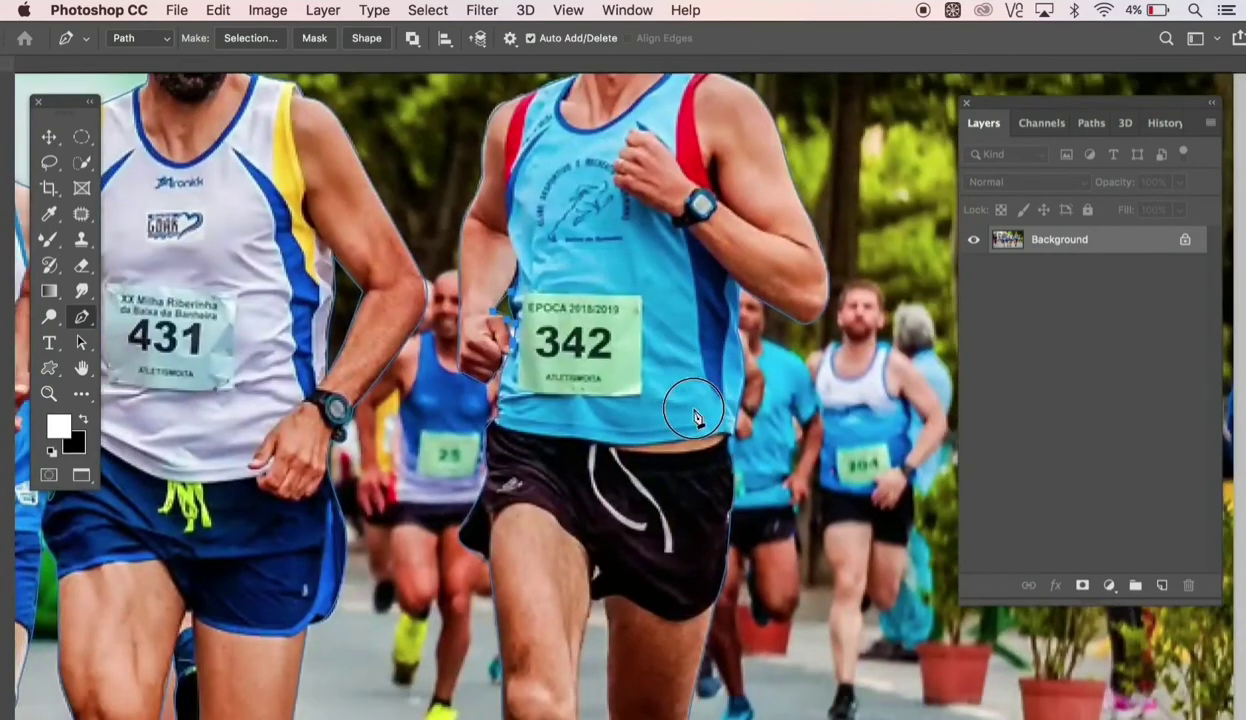
{"action": "scroll", "coordinate": [651, 411], "scroll_direction": "down", "scroll_amount": 5}
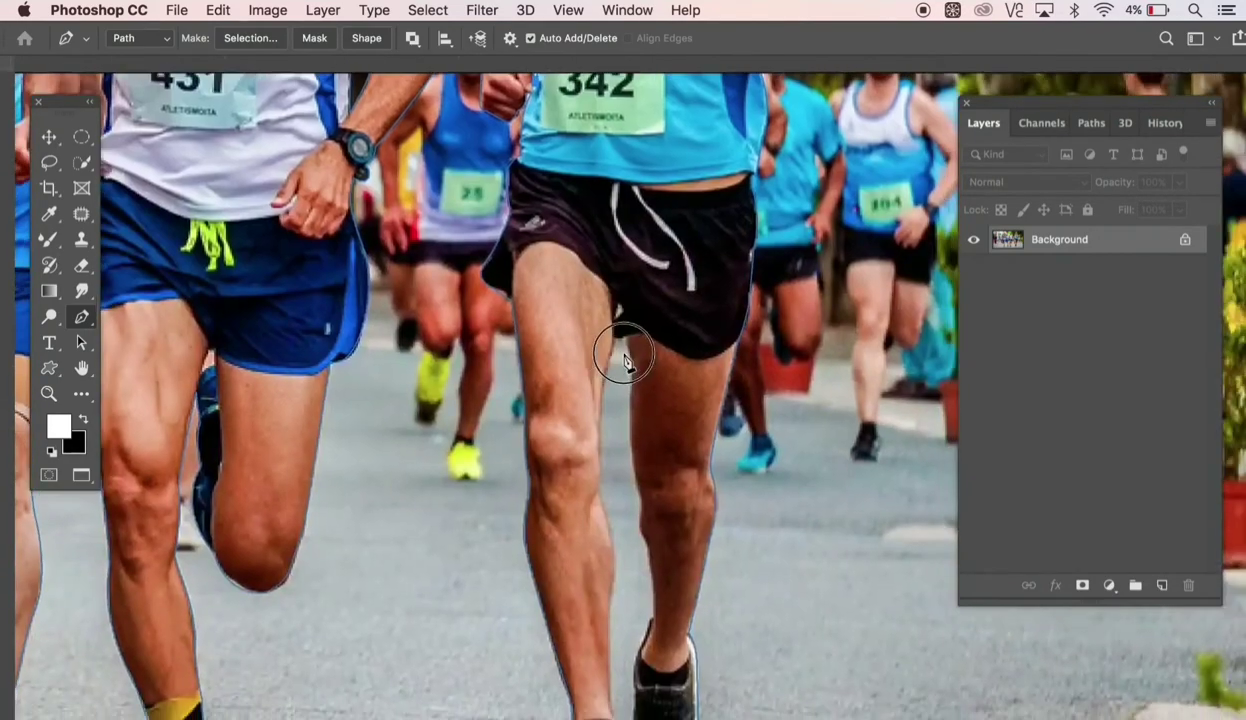
{"action": "scroll", "coordinate": [624, 360], "scroll_direction": "down", "scroll_amount": 1}
- Trace anchors around the calf's edges, then fit the whole image in view
{"action": "left_click", "coordinate": [586, 490]}
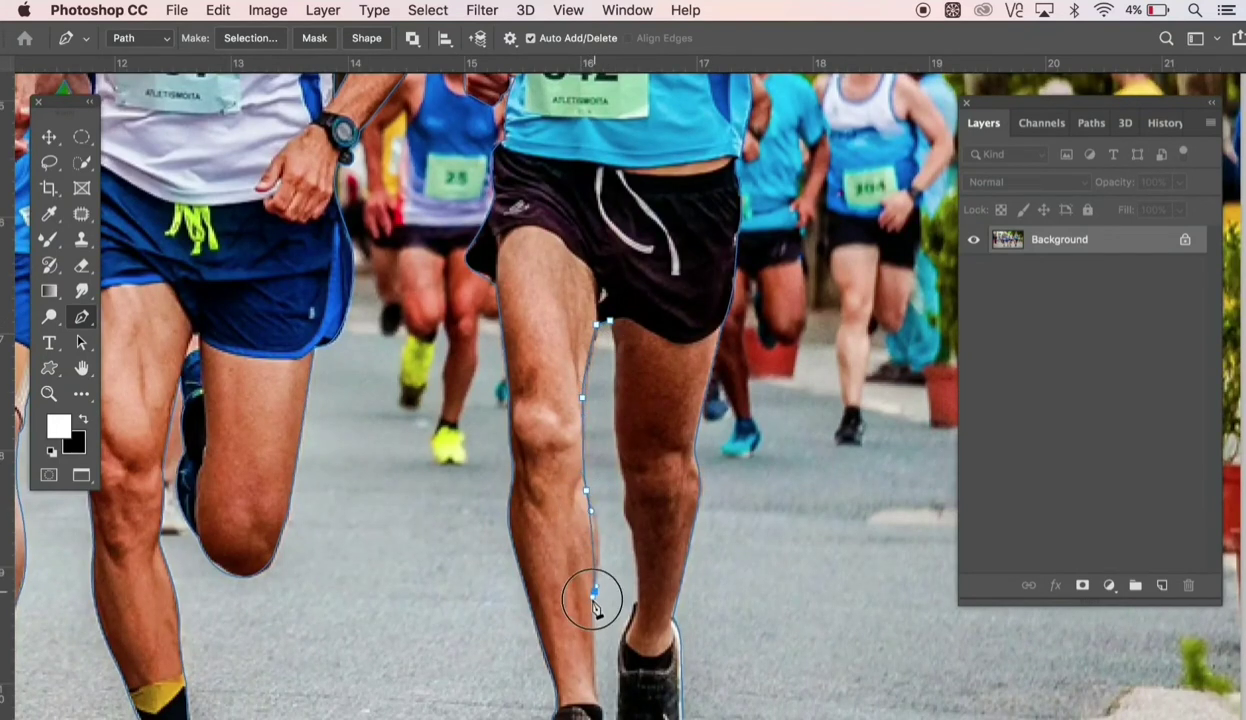
{"action": "left_click_drag", "start_coordinate": [595, 591], "coordinate": [595, 638]}
{"action": "left_click", "coordinate": [619, 674]}
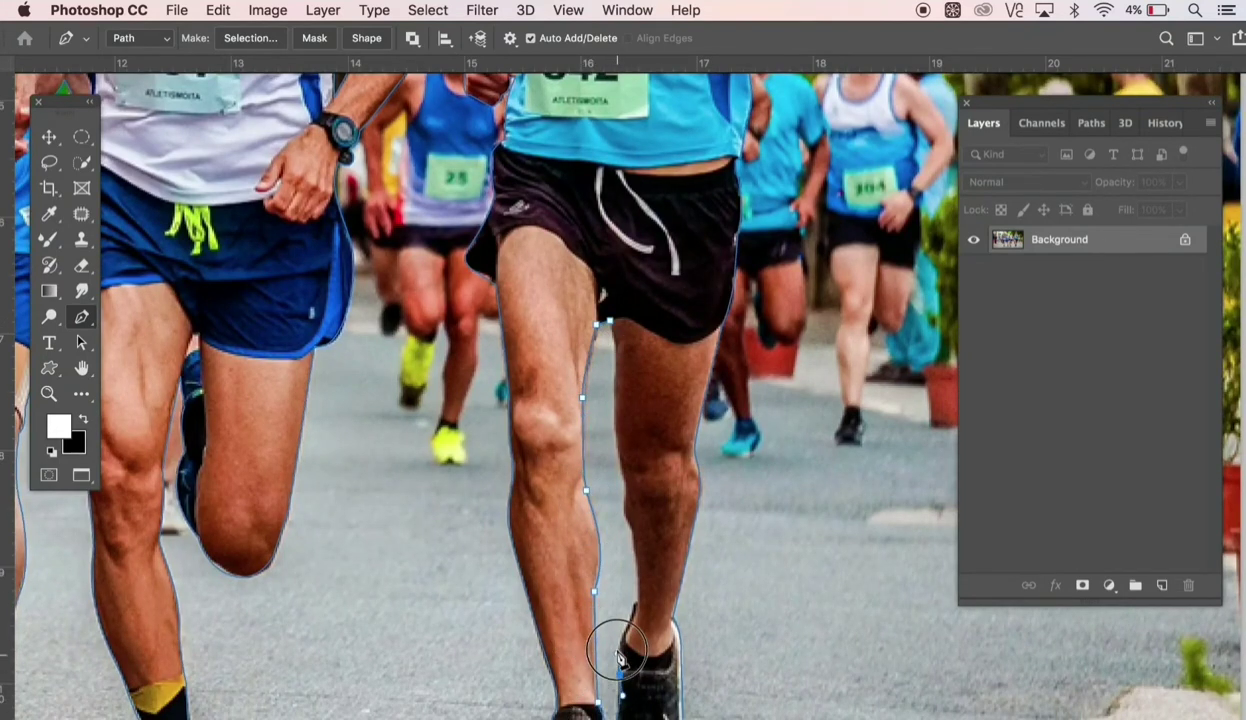
{"action": "left_click", "coordinate": [637, 603]}
{"action": "left_click", "coordinate": [631, 532]}
{"action": "left_click_drag", "start_coordinate": [621, 507], "coordinate": [628, 468]}
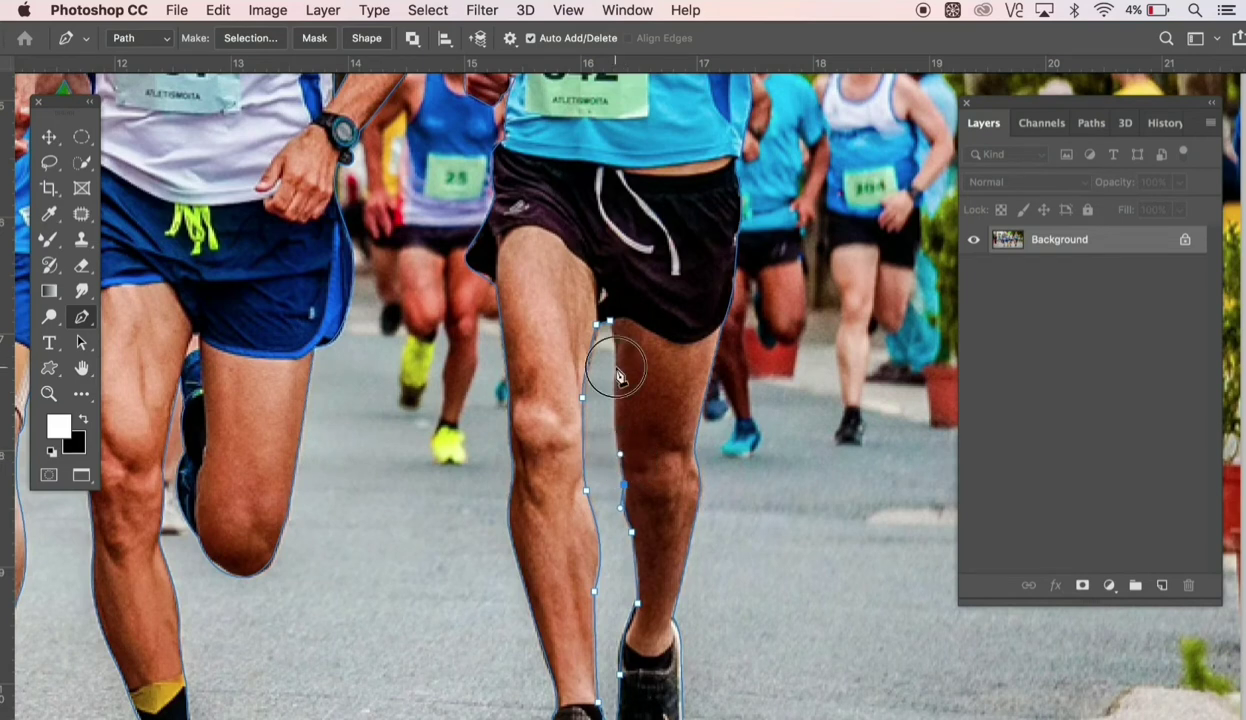
{"action": "left_click", "coordinate": [615, 369]}
{"action": "key", "text": "super+0"}
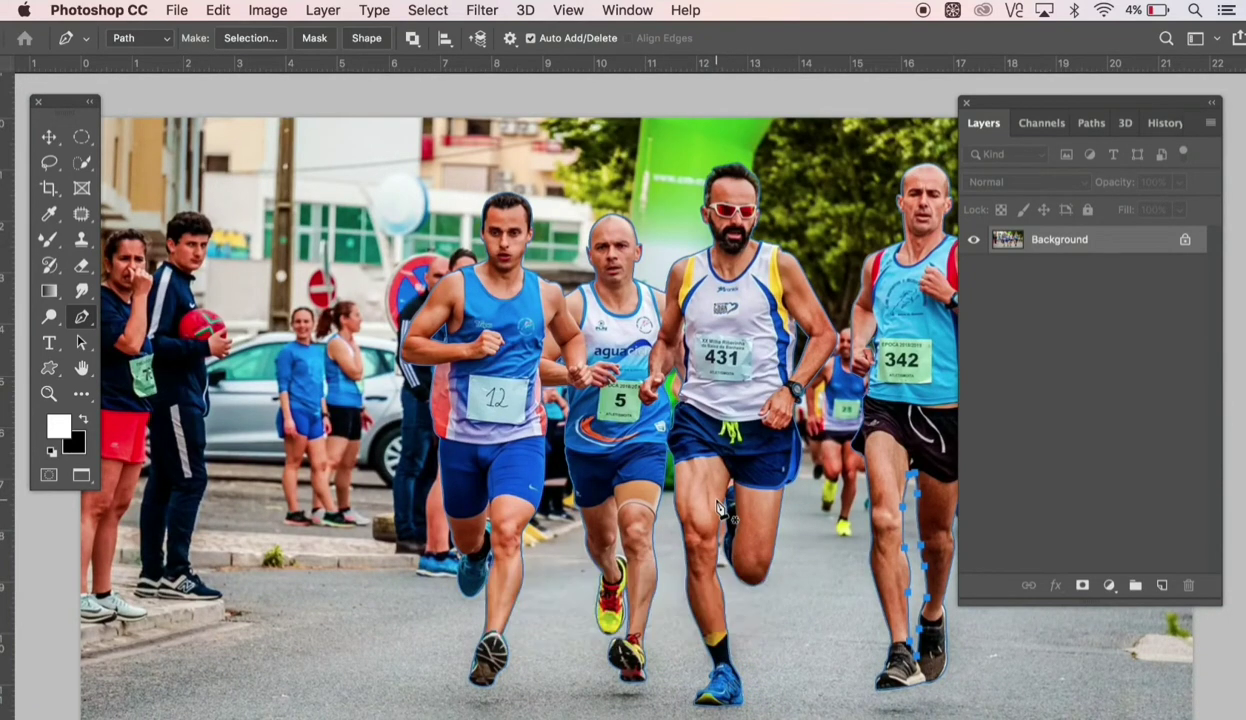
- Zoom out and convert the closed pen path into a selection with Cmd+Enter
{"action": "scroll", "coordinate": [736, 368], "scroll_direction": "up", "scroll_amount": 5}
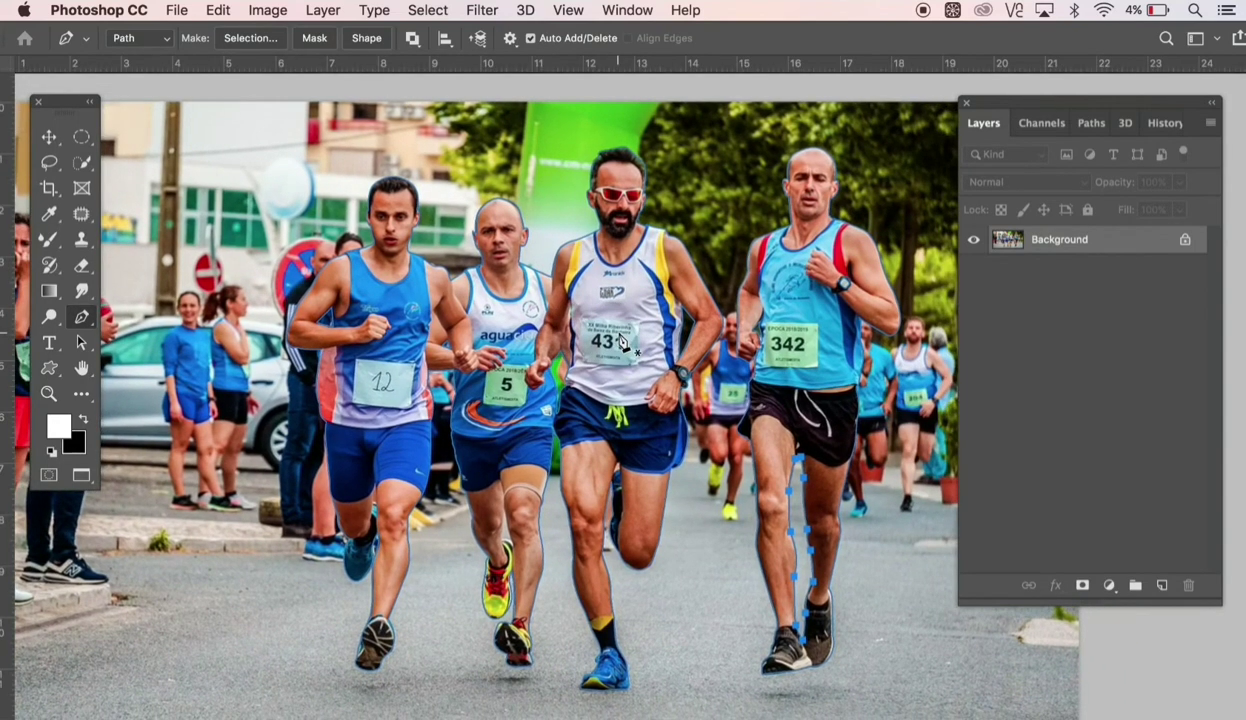
{"action": "key", "text": "ctrl+Return"}
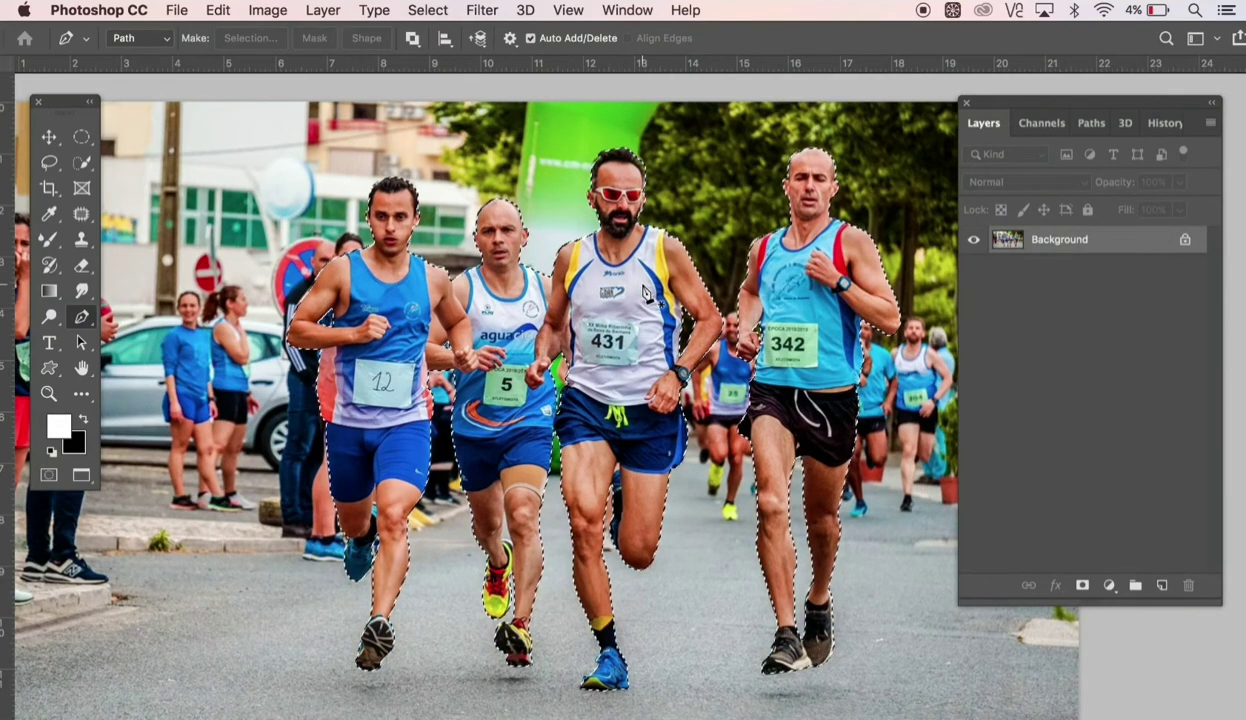
- Copy the selected runners and paste them as a new Layer 1
{"action": "left_click", "coordinate": [217, 10]}
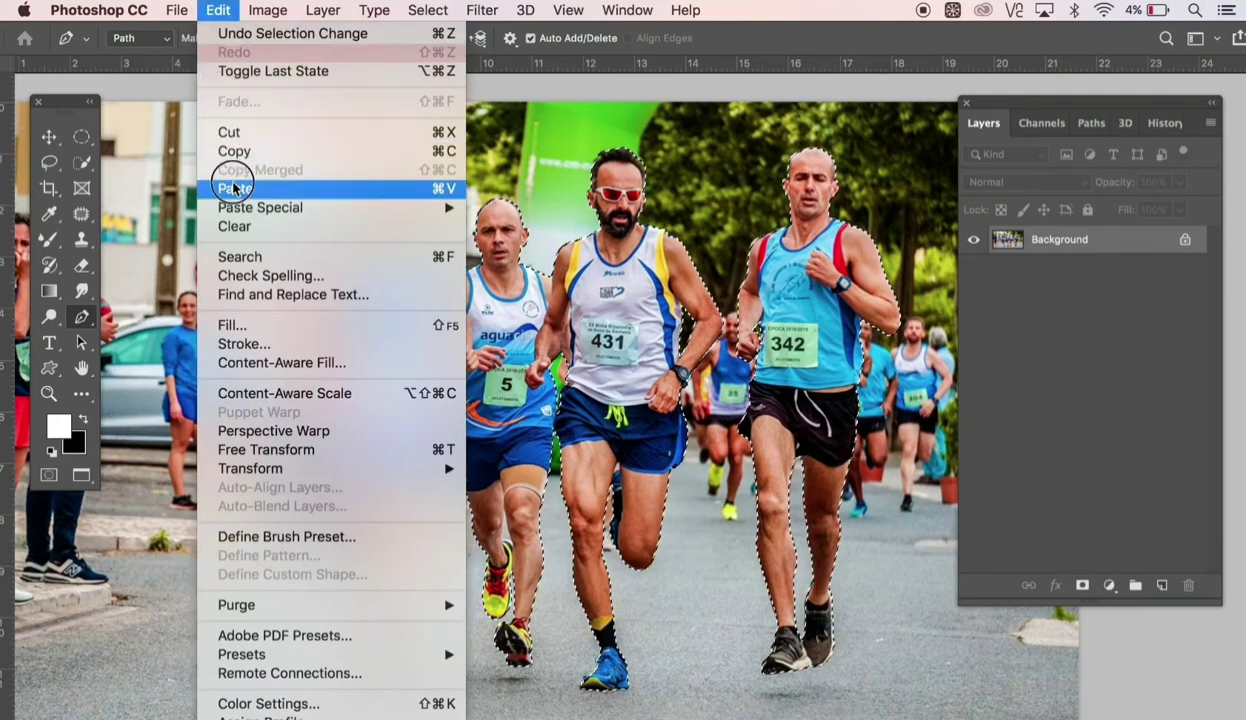
{"action": "left_click", "coordinate": [233, 150]}
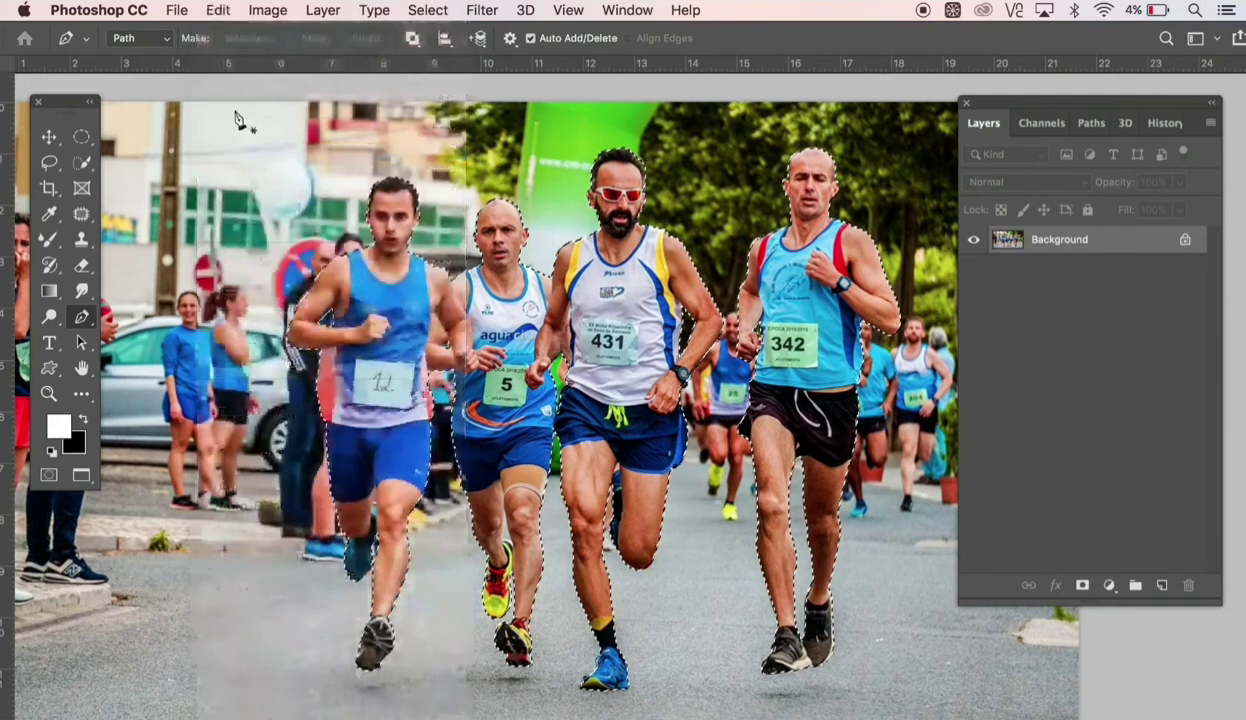
{"action": "left_click", "coordinate": [218, 10]}
{"action": "left_click", "coordinate": [236, 189]}
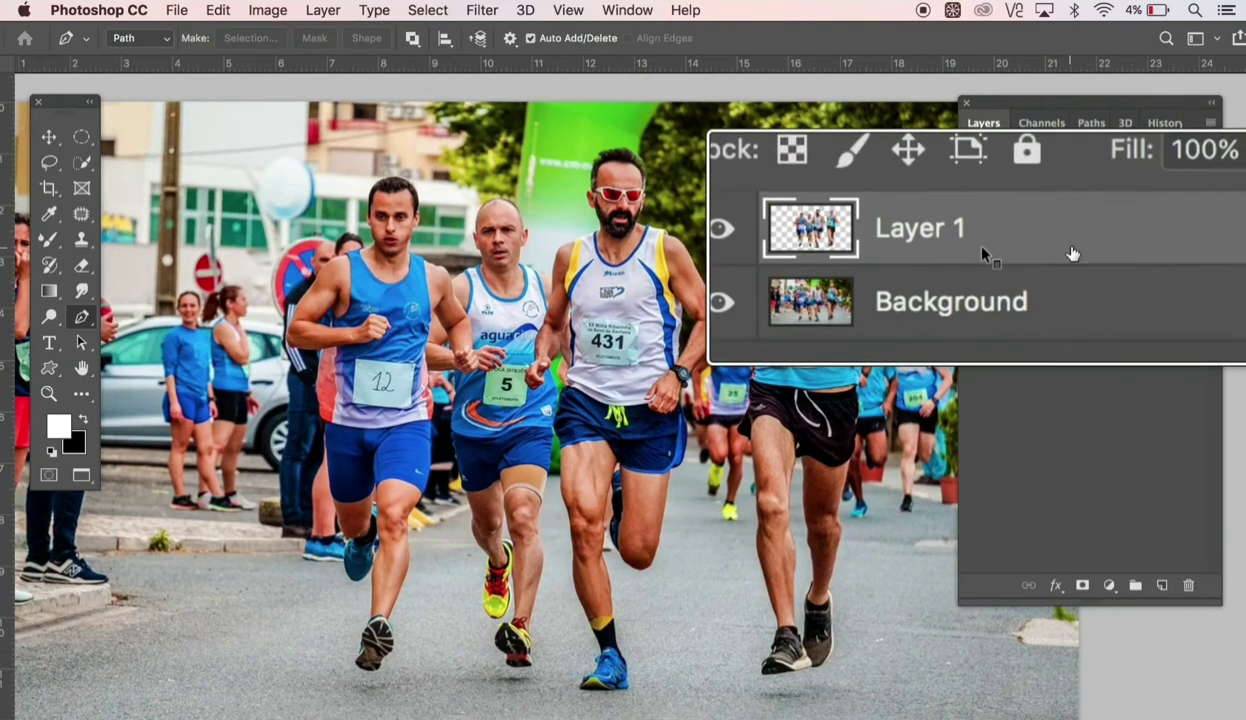
- Zoom out to fit the whole image in the window
{"action": "key", "text": "ctrl+1"}
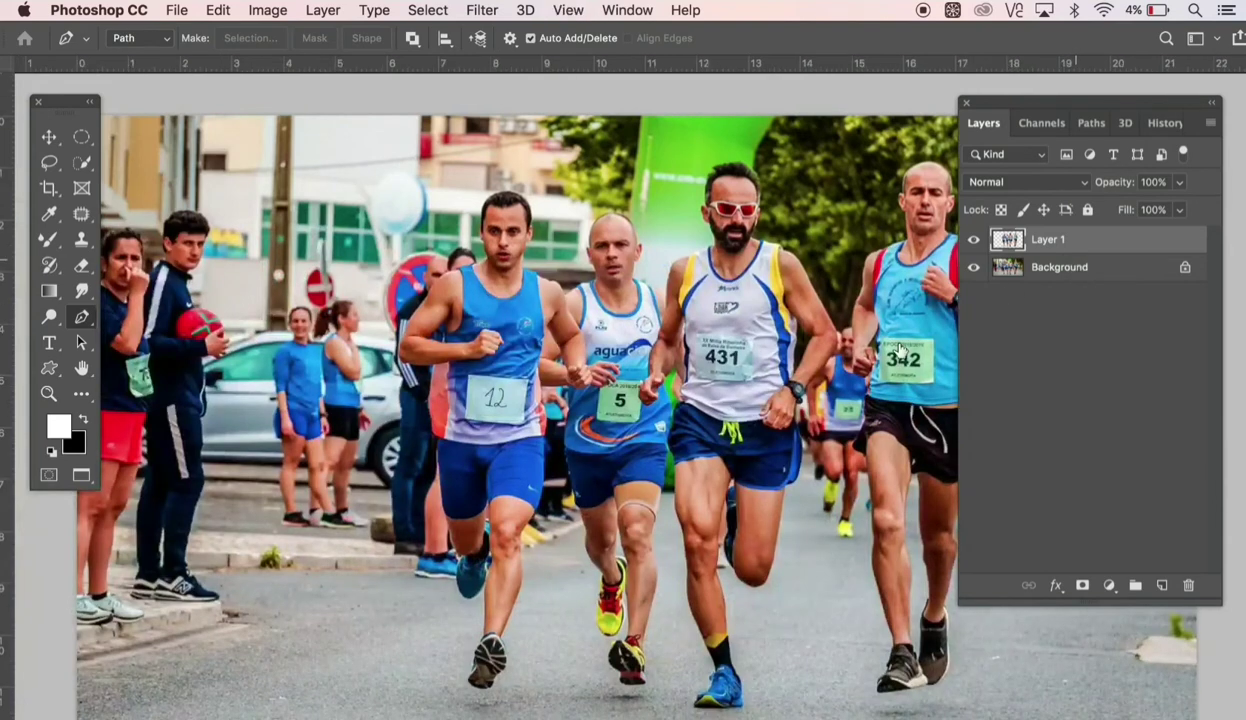
{"action": "key", "text": "ctrl+minus"}
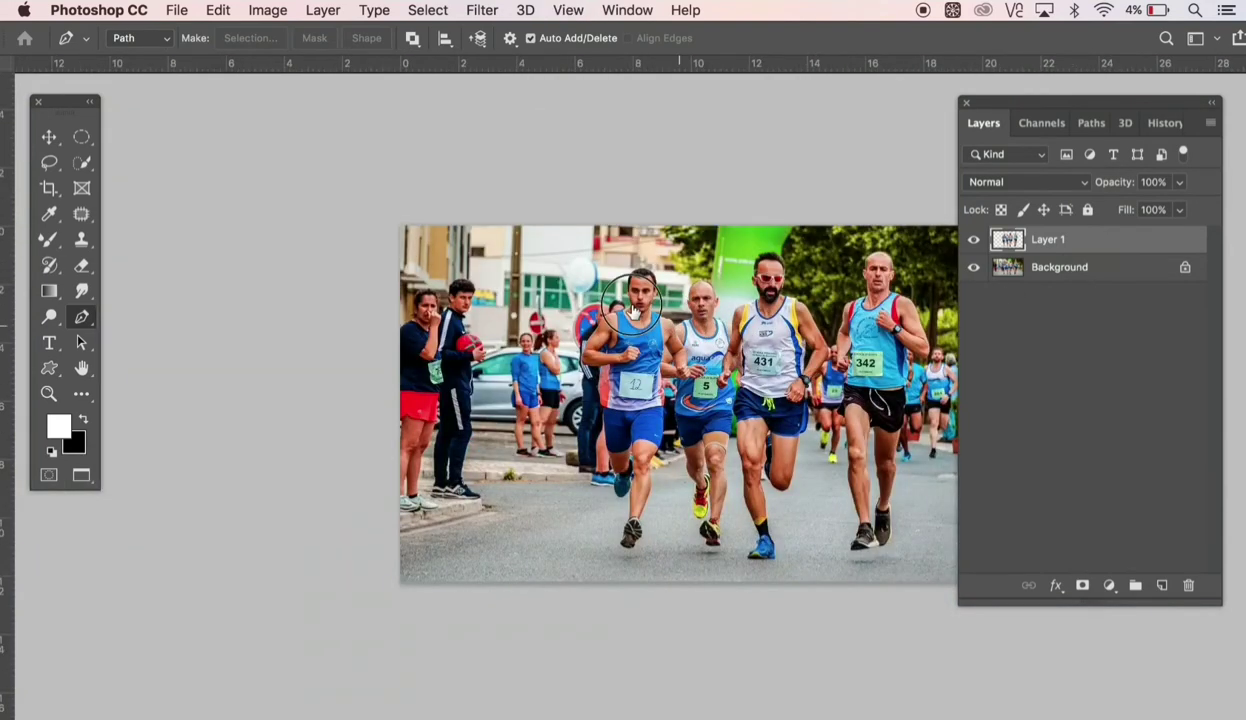
{"action": "scroll", "coordinate": [624, 310], "scroll_direction": "up", "scroll_amount": 1}
{"action": "scroll", "coordinate": [624, 310], "scroll_direction": "up", "scroll_amount": 1}
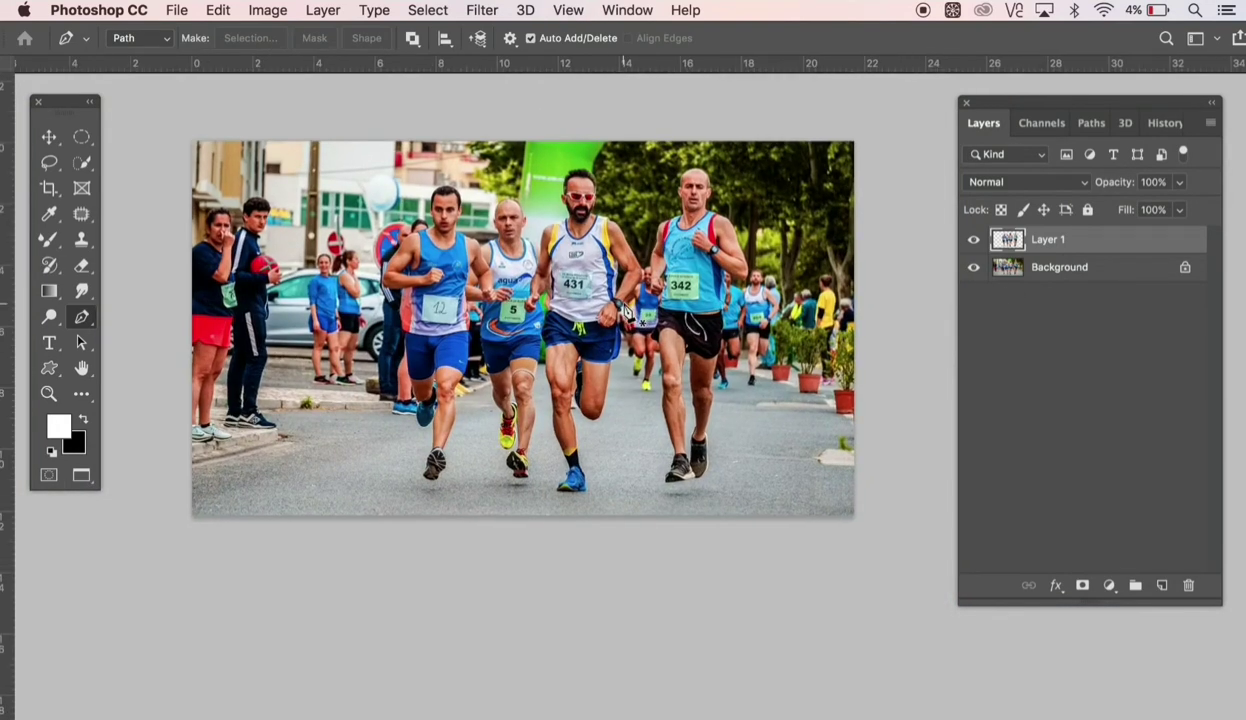
{"action": "scroll", "coordinate": [624, 312], "scroll_direction": "up", "scroll_amount": 1}
{"action": "scroll", "coordinate": [624, 312], "scroll_direction": "up", "scroll_amount": 1}
{"action": "scroll", "coordinate": [624, 312], "scroll_direction": "up", "scroll_amount": 1}
{"action": "scroll", "coordinate": [624, 312], "scroll_direction": "up", "scroll_amount": 1}
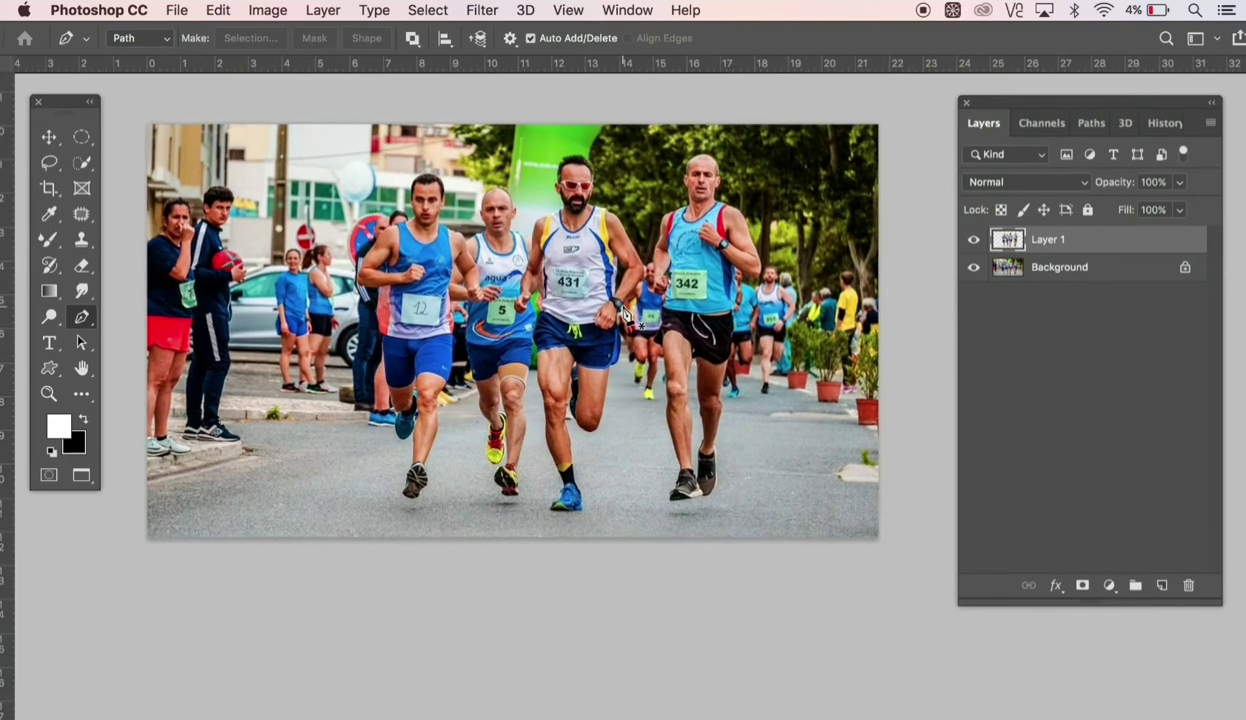
{"action": "scroll", "coordinate": [624, 313], "scroll_direction": "up", "scroll_amount": 1}
{"action": "scroll", "coordinate": [624, 313], "scroll_direction": "up", "scroll_amount": 1}
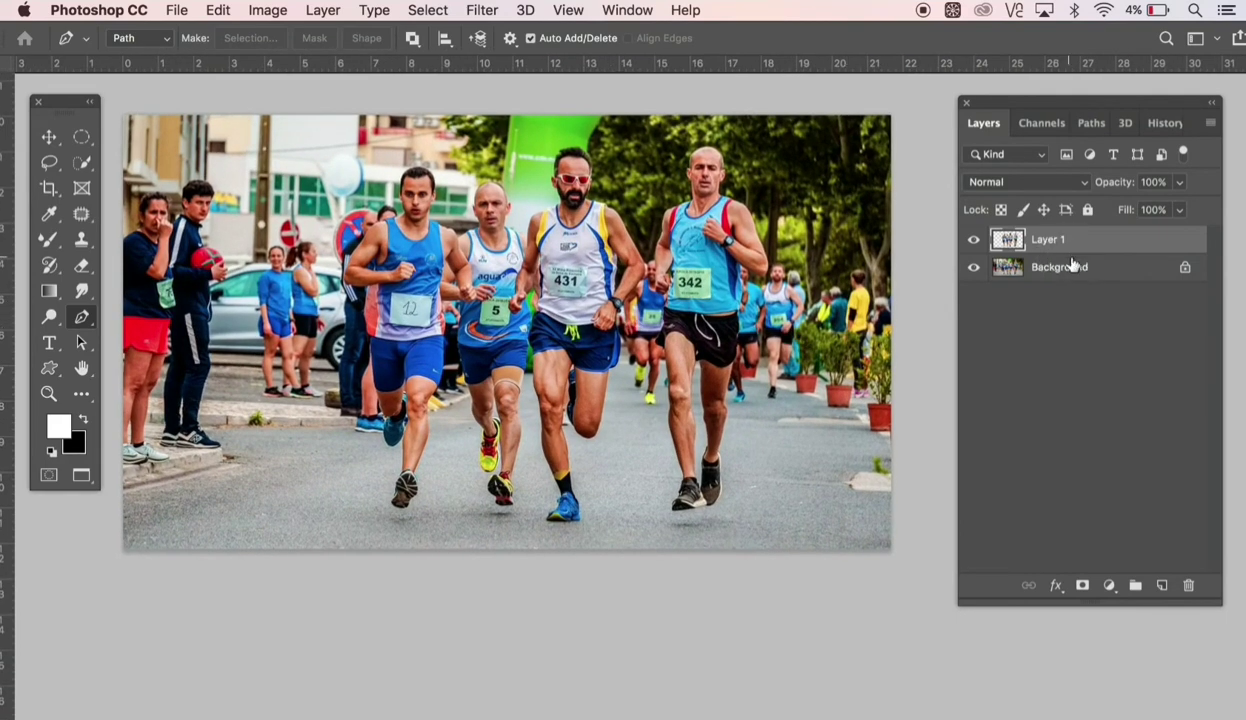
- Select the Background layer and open Radial Blur at Amount 55, Zoom, Best quality
{"action": "left_click", "coordinate": [1073, 272]}
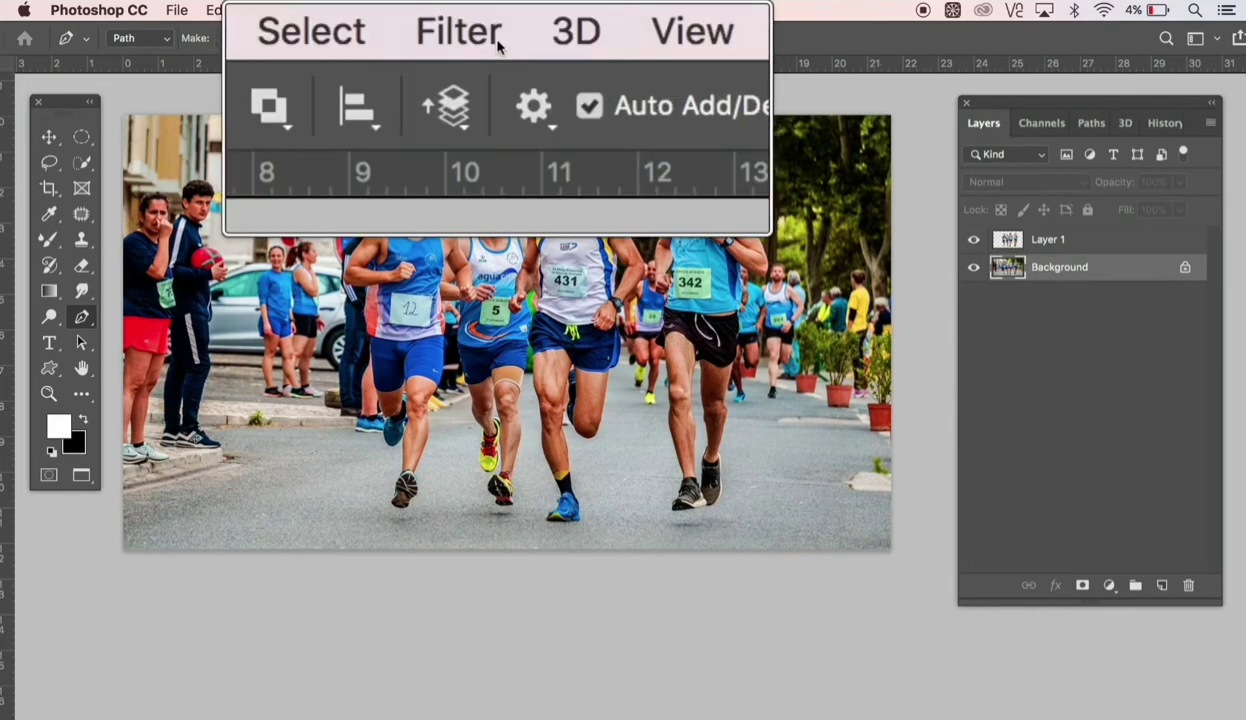
{"action": "left_click", "coordinate": [482, 10]}
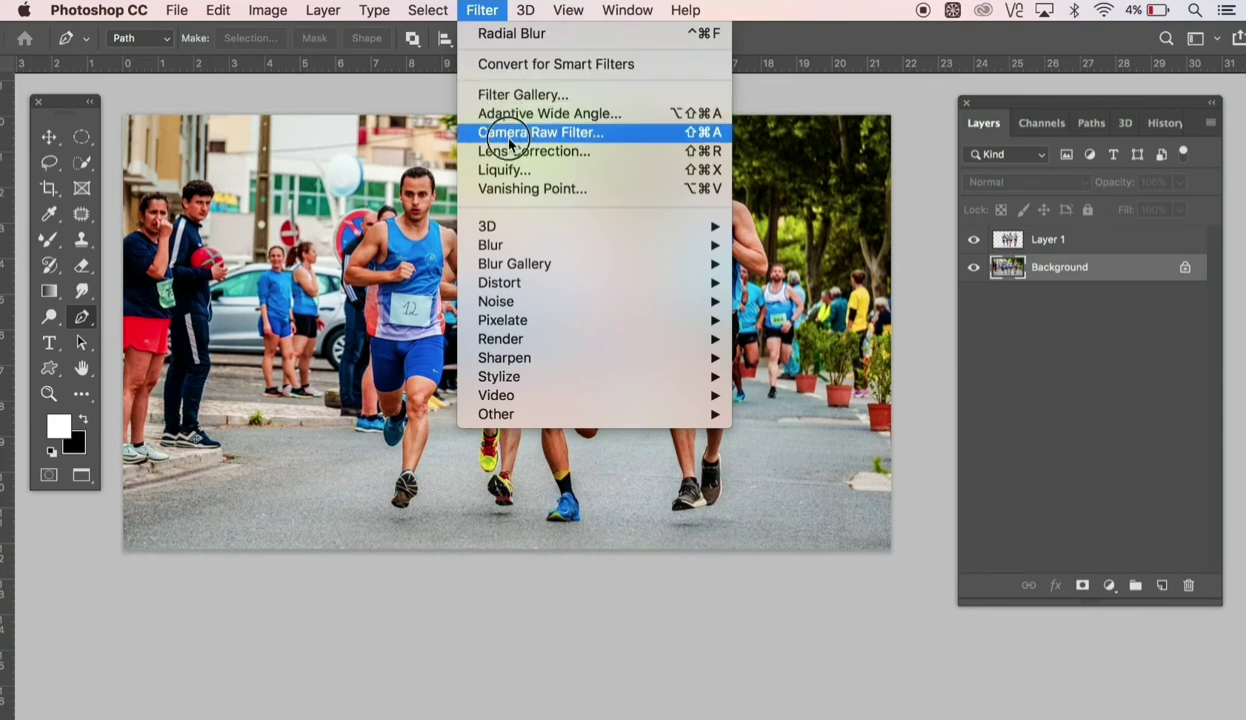
{"action": "mouse_move", "coordinate": [491, 245]}
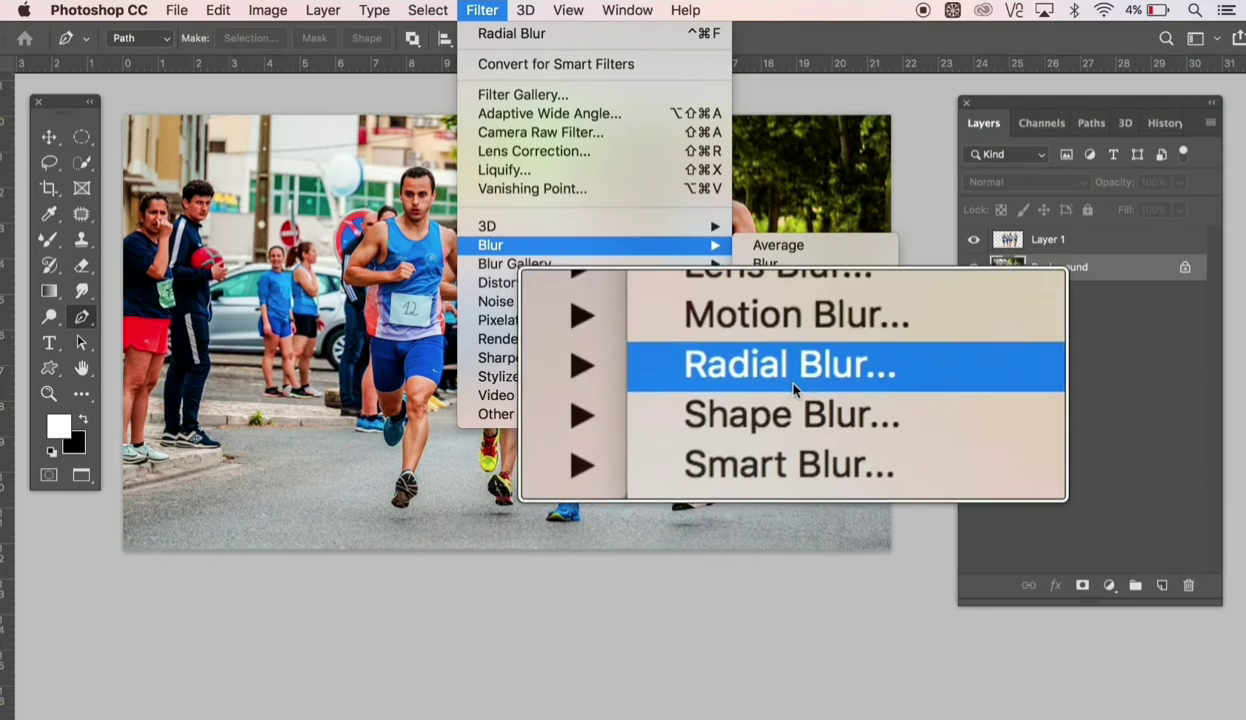
{"action": "left_click", "coordinate": [799, 380]}
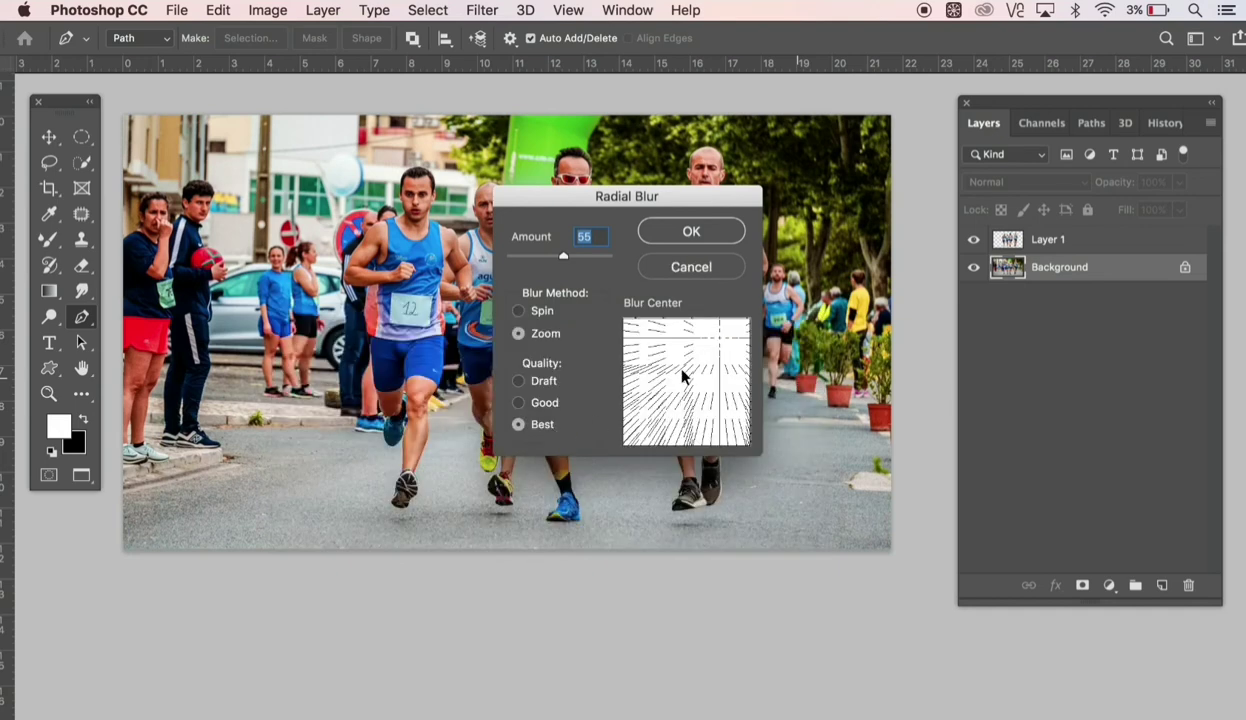
- Reposition the Radial Blur centre point and apply the zoom blur to the Background behind the runners
{"action": "left_click_drag", "start_coordinate": [698, 337], "coordinate": [716, 355]}
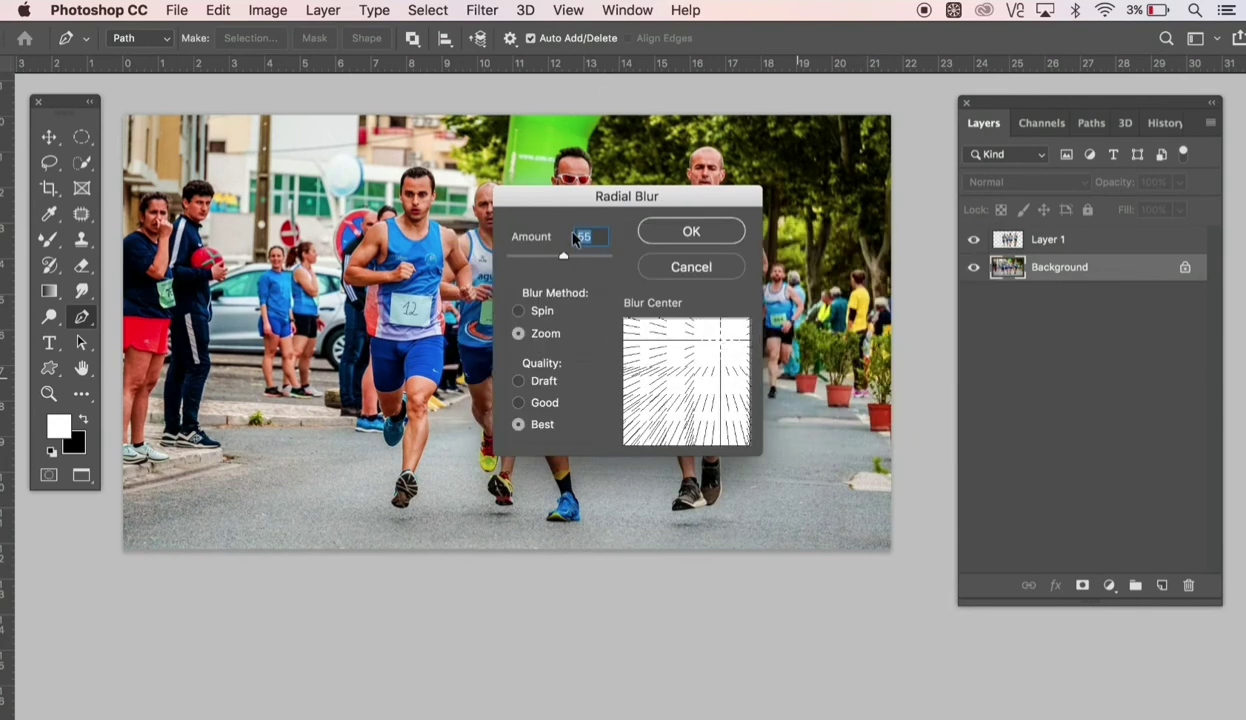
{"action": "mouse_move", "coordinate": [655, 198]}
{"action": "left_mouse_down"}
{"action": "mouse_move", "coordinate": [708, 413]}
{"action": "mouse_move", "coordinate": [764, 419]}
{"action": "left_mouse_up"}
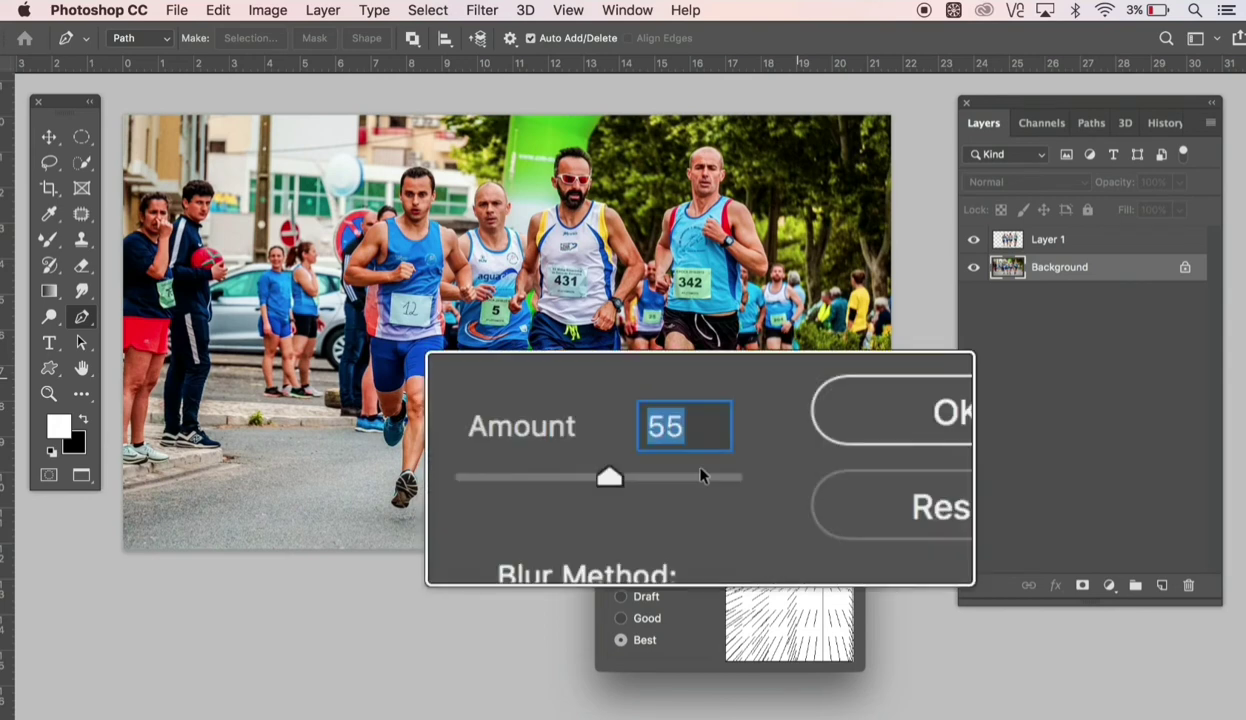
{"action": "left_click", "coordinate": [789, 449]}
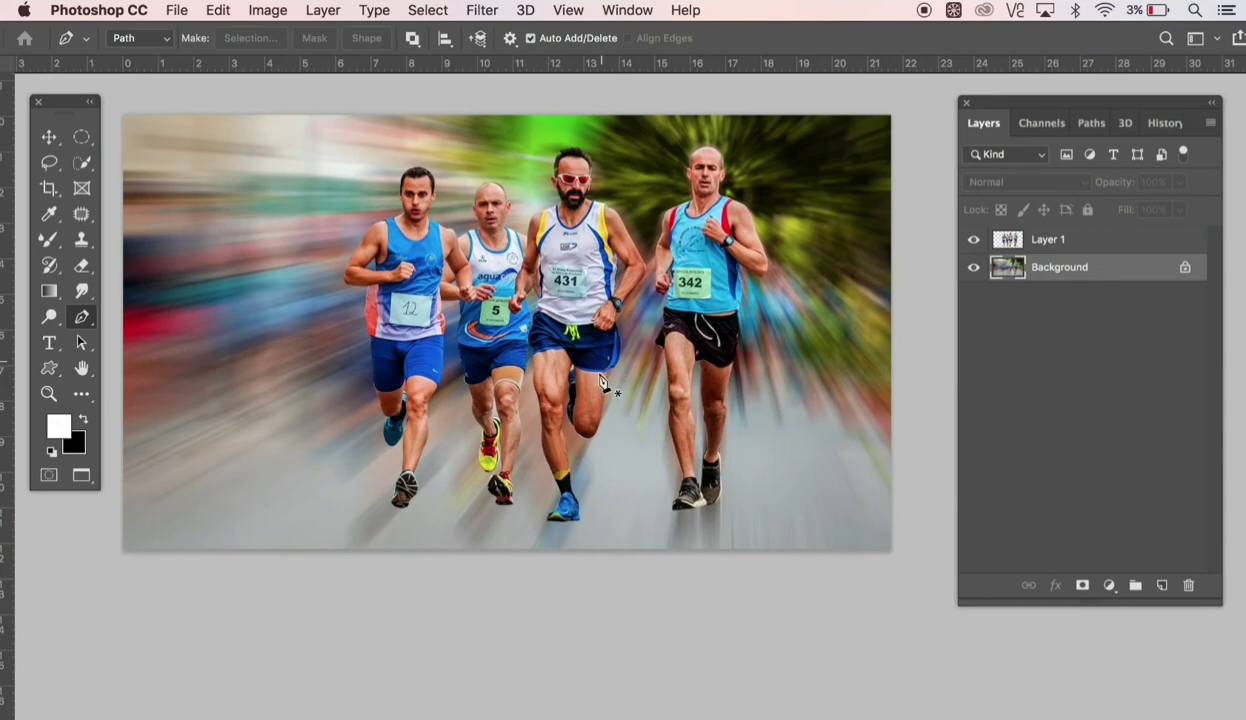
{"action": "key", "text": "f"}
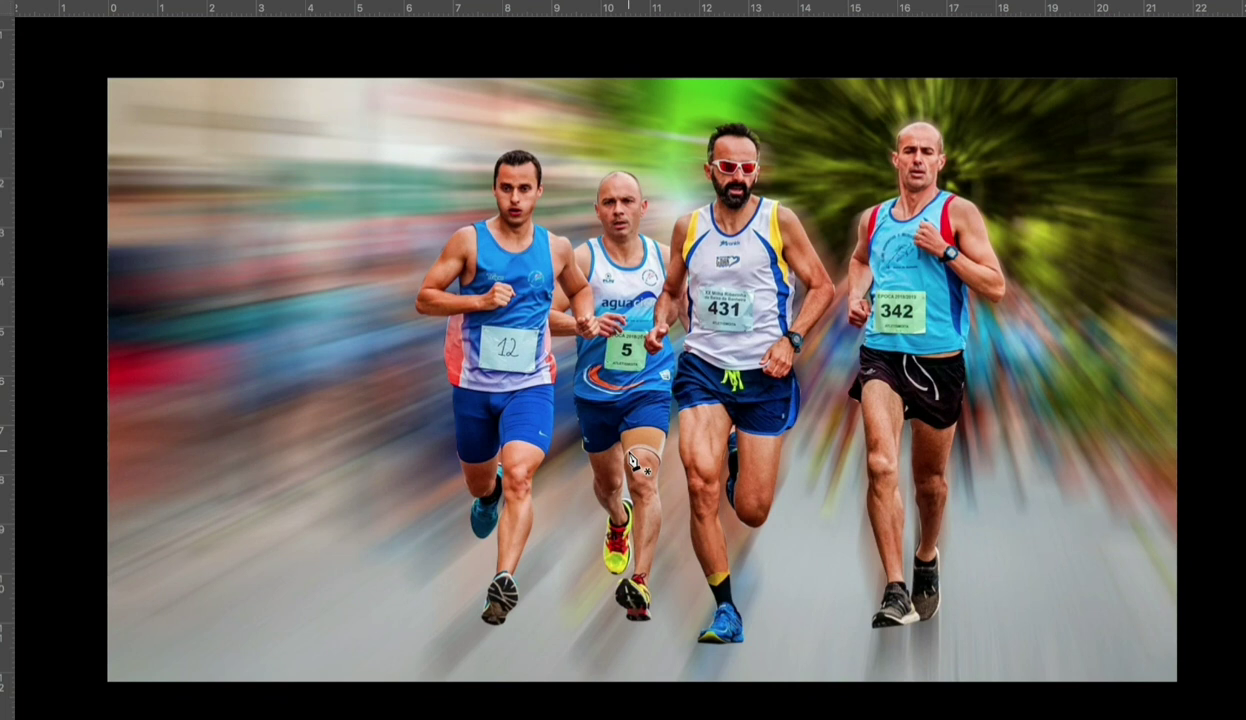
{"action": "key", "text": "f"}
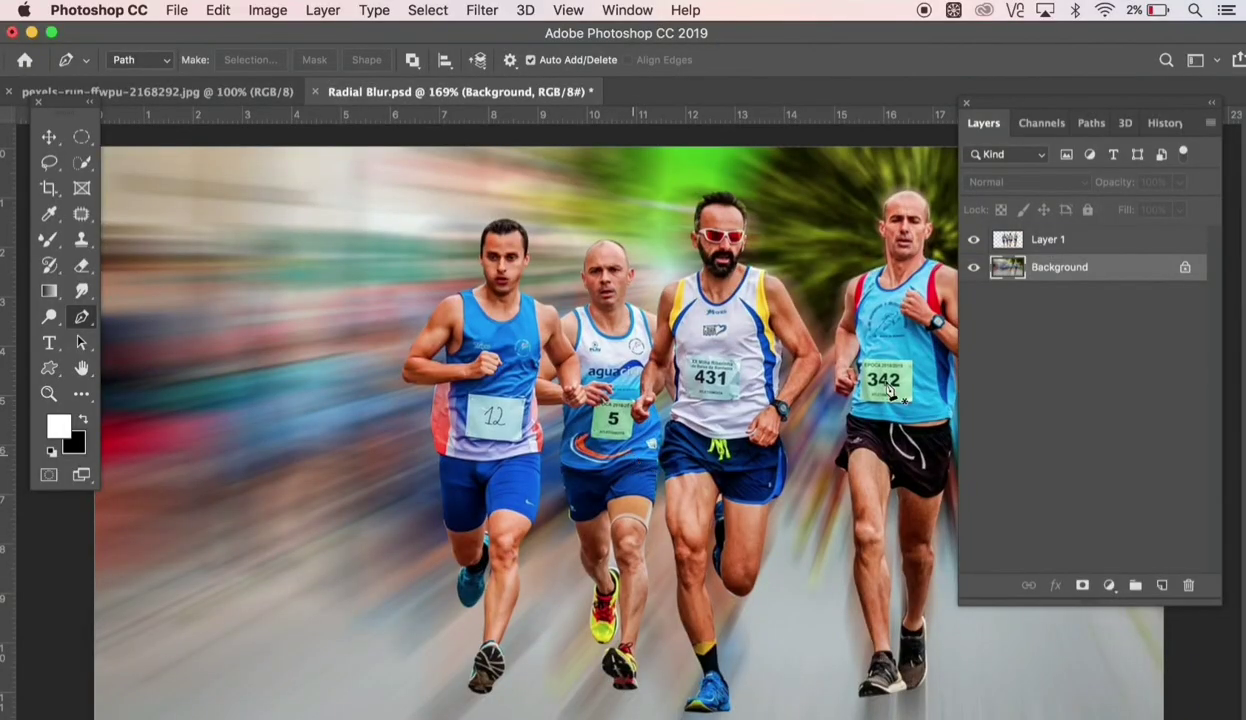